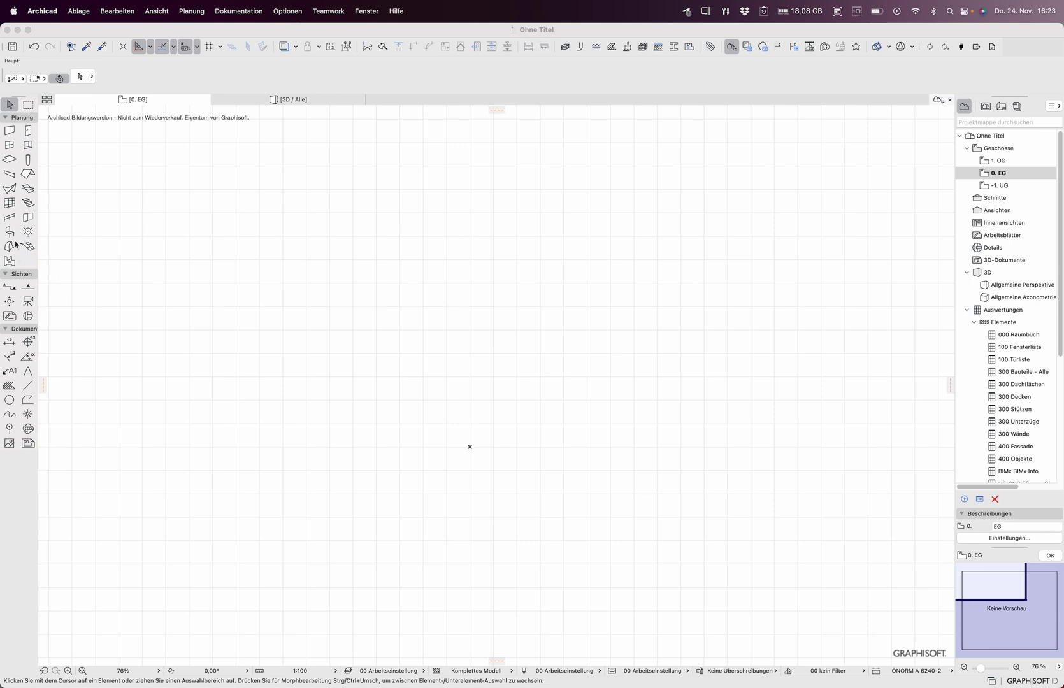
Step: Activate the Object tool on the -1. UG storey and open its default settings
click(11, 234)
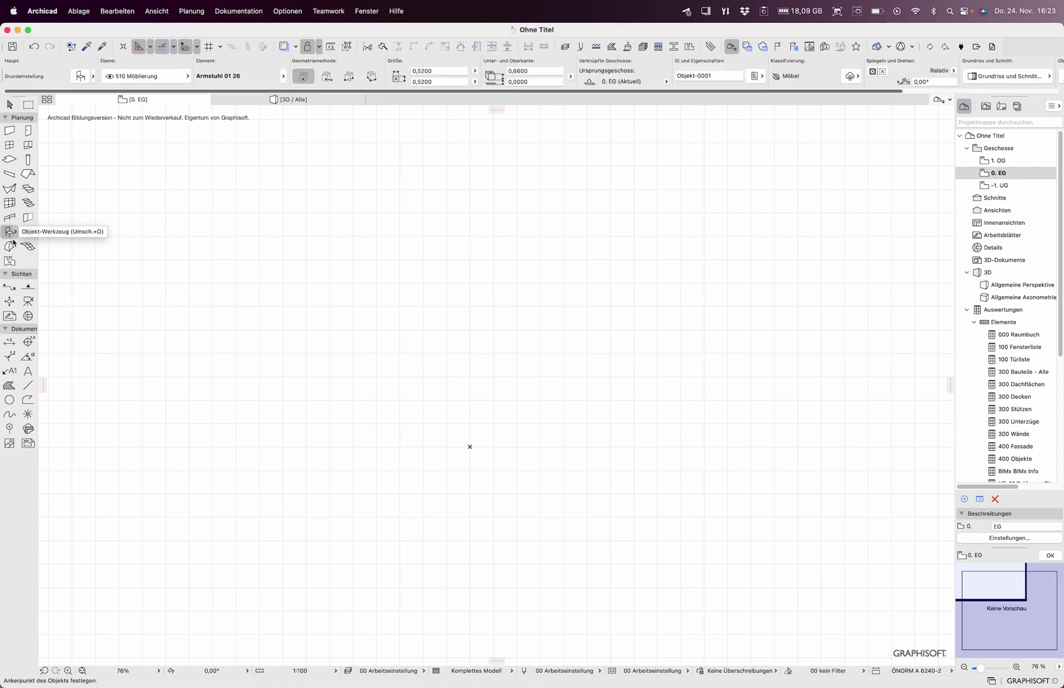
click(1001, 187)
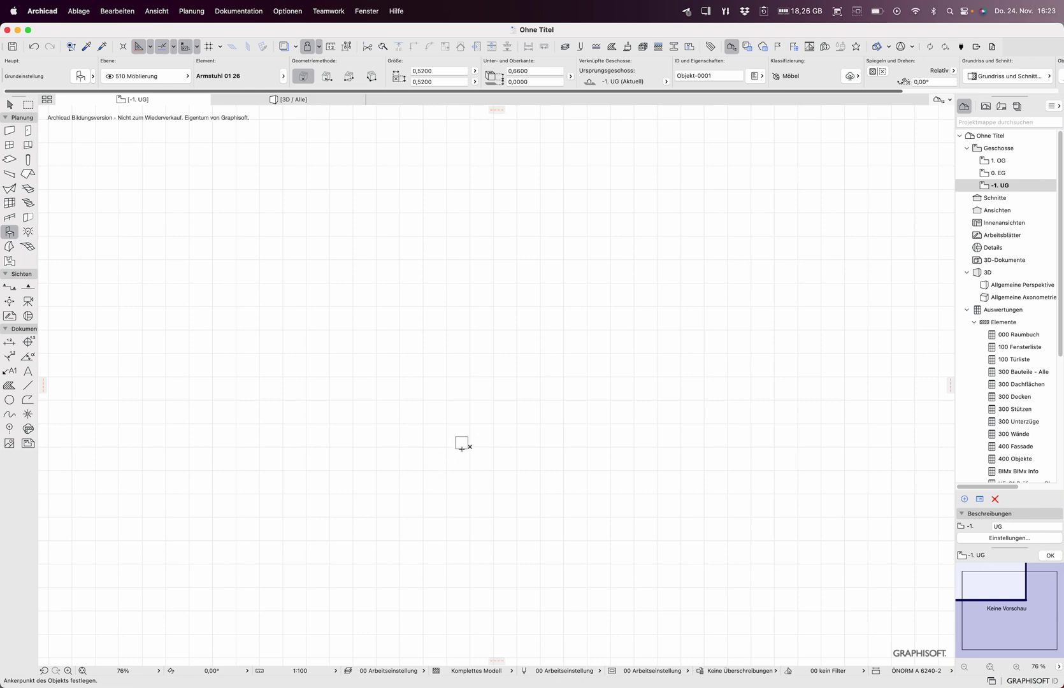
double_click(7, 237)
Step: Place the embedded 'Alle Geschoße - Stiege mit Geländer' object on the -1. UG plan
click(63, 71)
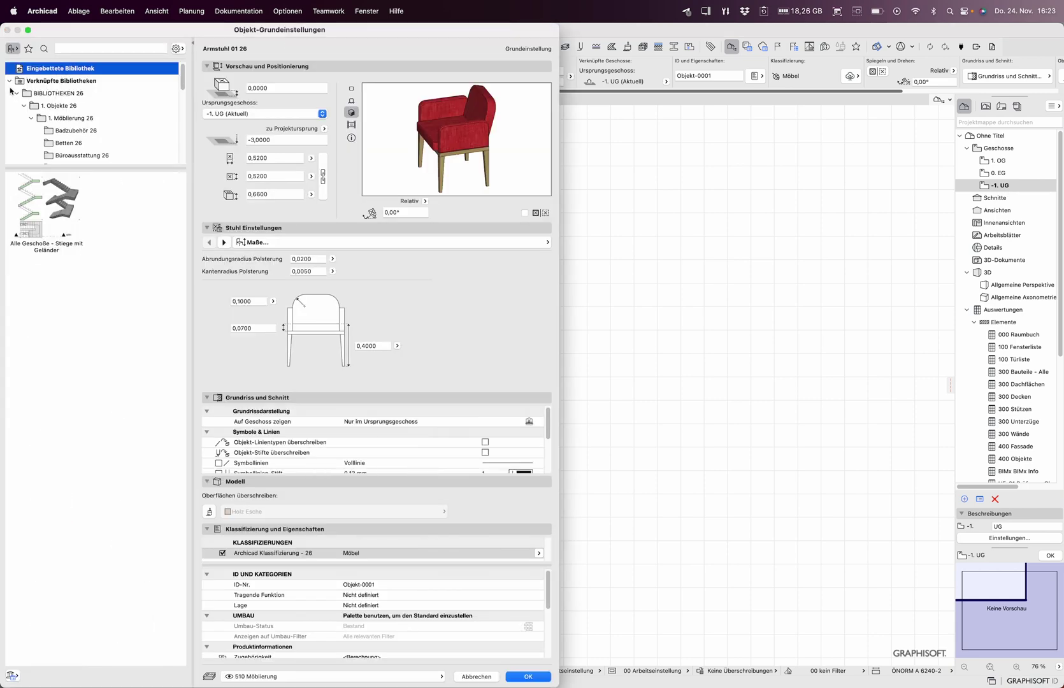
click(45, 190)
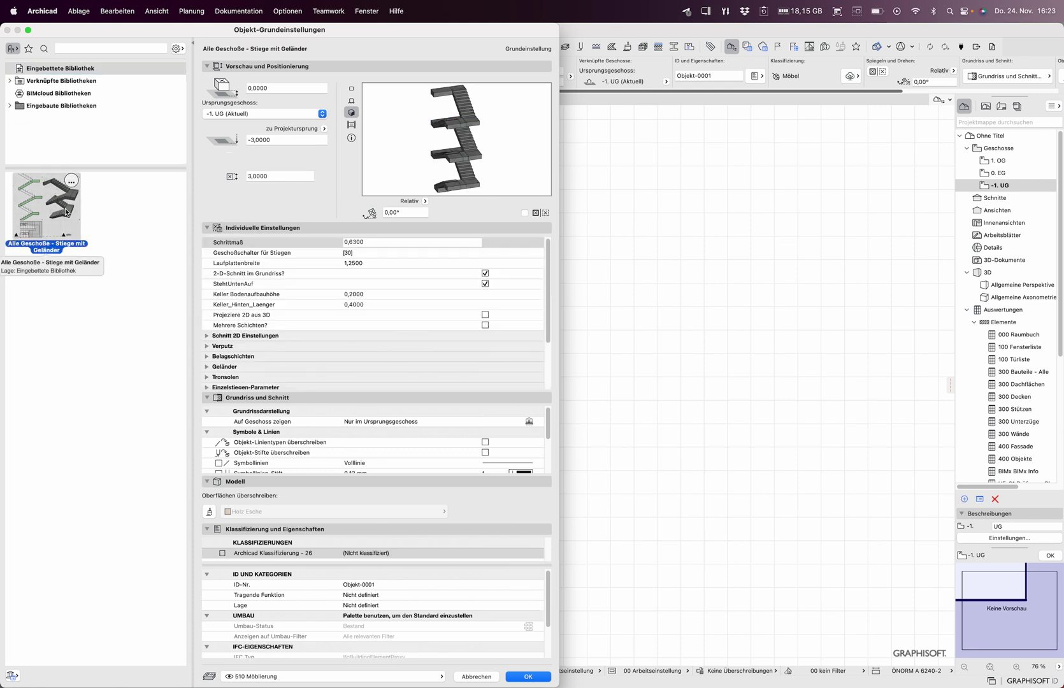
click(528, 678)
click(470, 447)
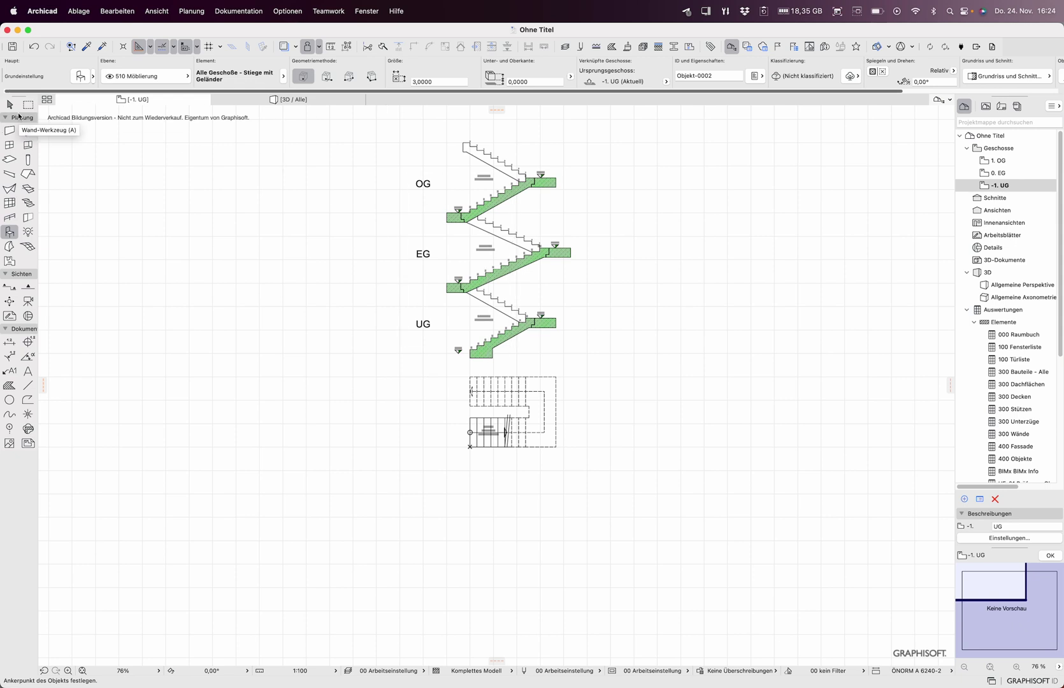
click(9, 104)
Step: Select the stair and move its section-position hotspot to a new spot
click(480, 360)
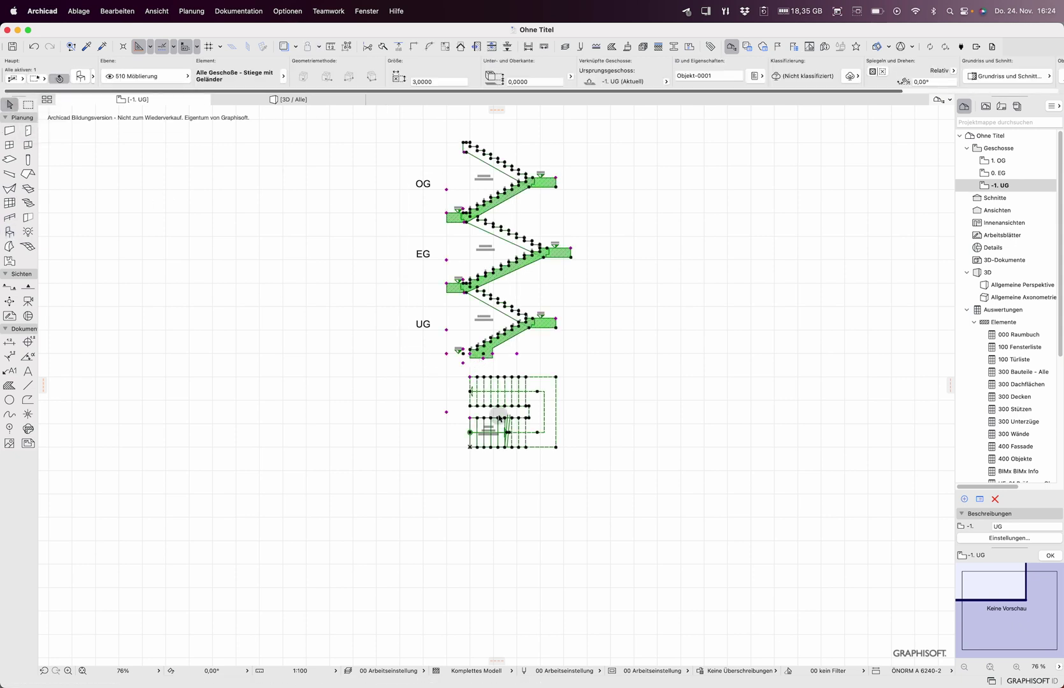
click(474, 356)
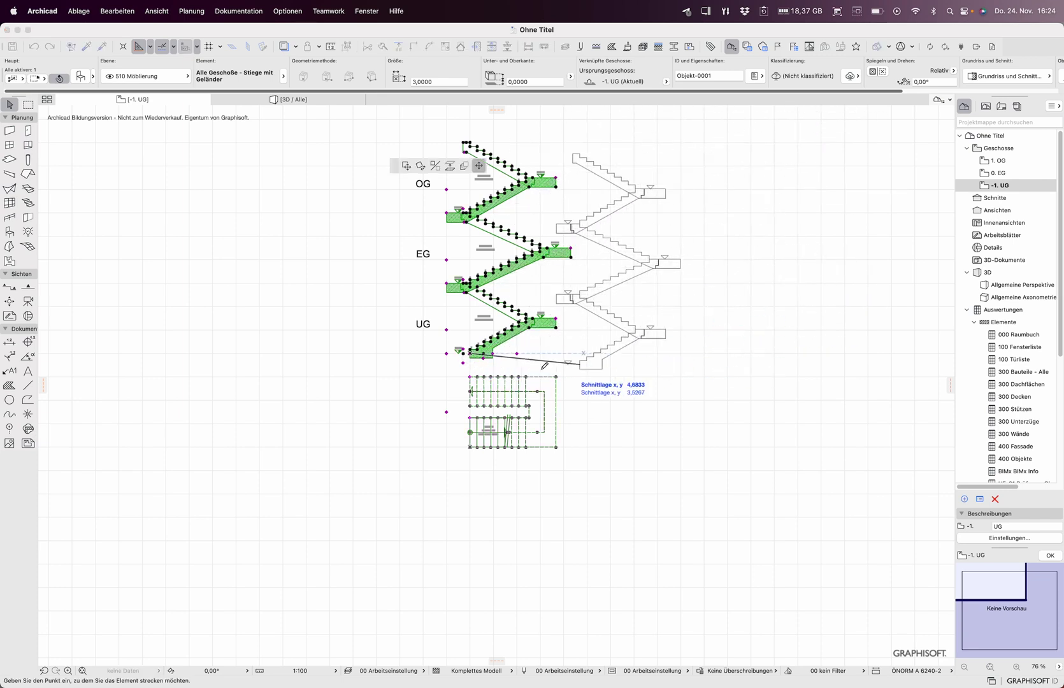
click(470, 358)
scroll(473, 341, up, 2)
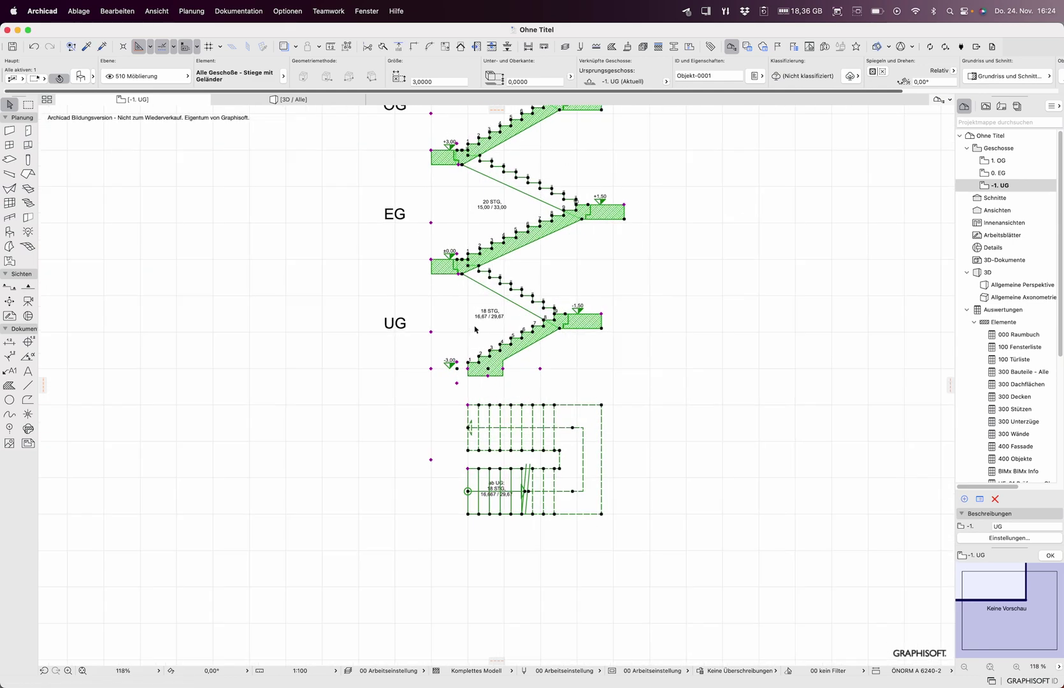
scroll(474, 337, up, 3)
scroll(476, 331, up, 3)
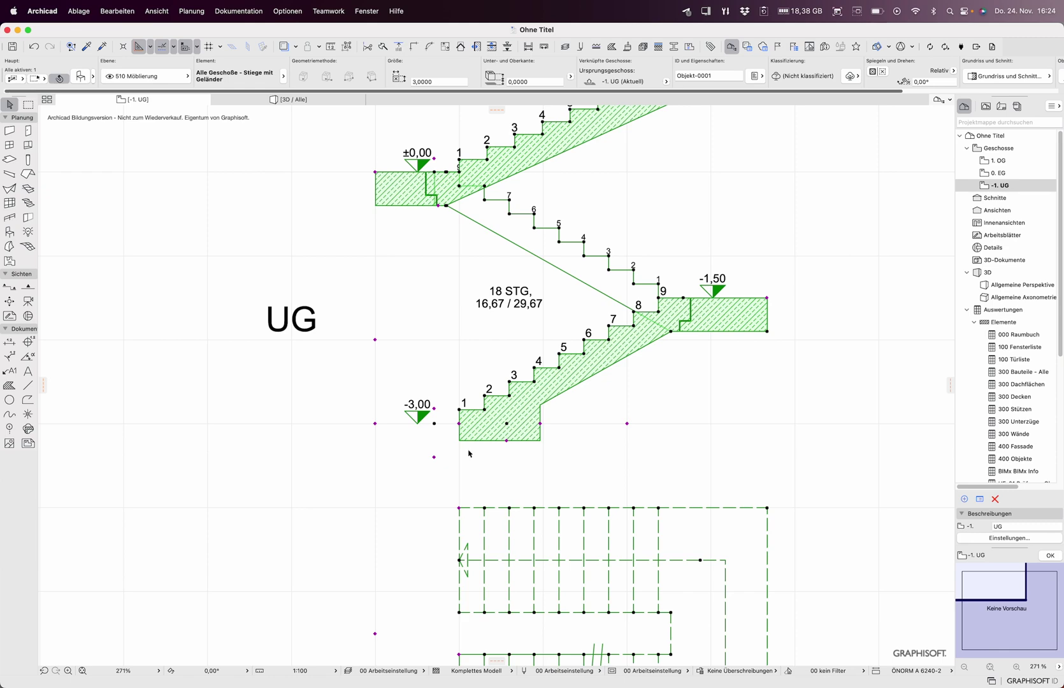
scroll(469, 454, down, 5)
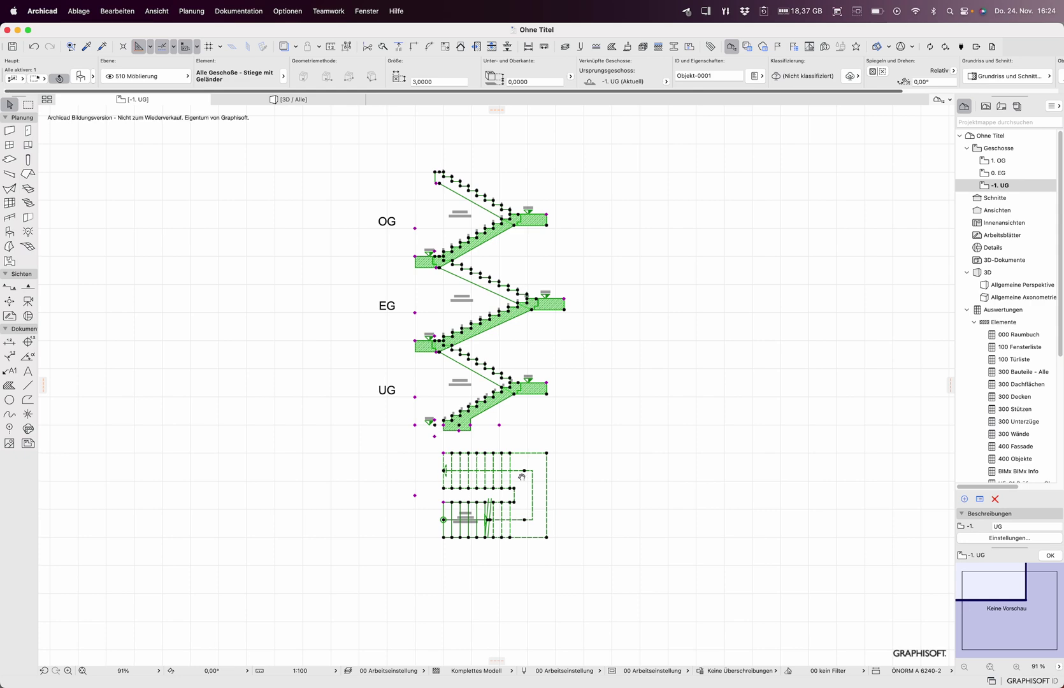
Step: Show the selected stair in a 3D window and orbit around it
mouse_move(513, 475)
middle_down()
mouse_move(412, 425)
mouse_move(452, 495)
middle_up()
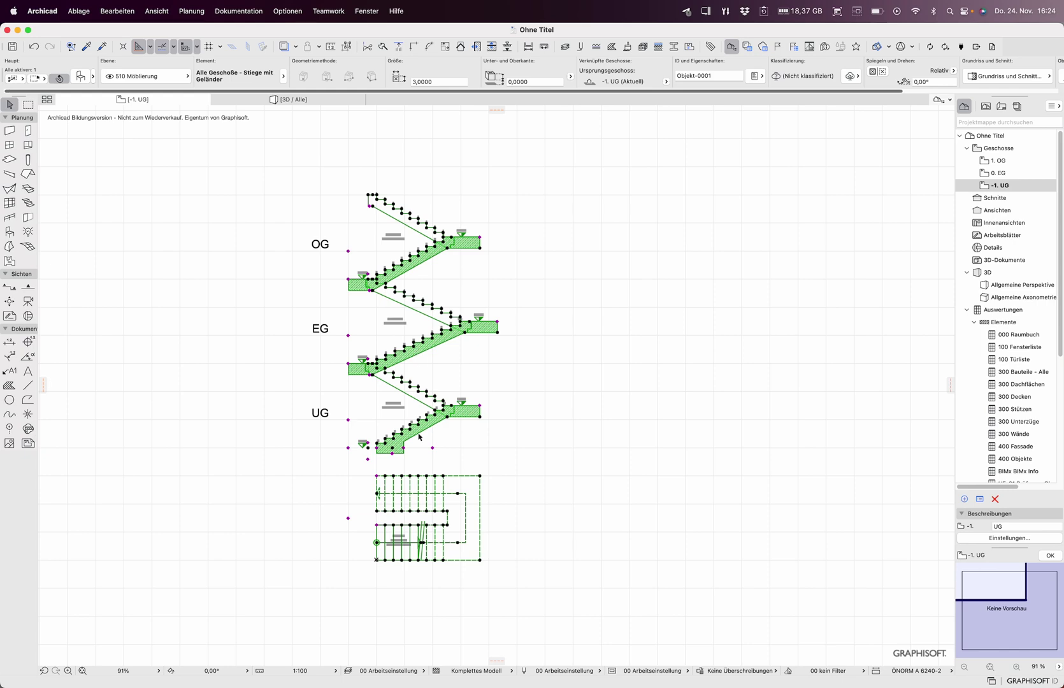
key(F5)
mouse_move(421, 438)
shift+middle_down()
mouse_move(582, 452)
mouse_move(506, 452)
mouse_move(571, 452)
mouse_move(580, 518)
mouse_move(579, 494)
mouse_move(356, 435)
mouse_move(254, 365)
mouse_move(344, 335)
mouse_move(441, 280)
mouse_move(419, 465)
mouse_move(513, 480)
shift+middle_up()
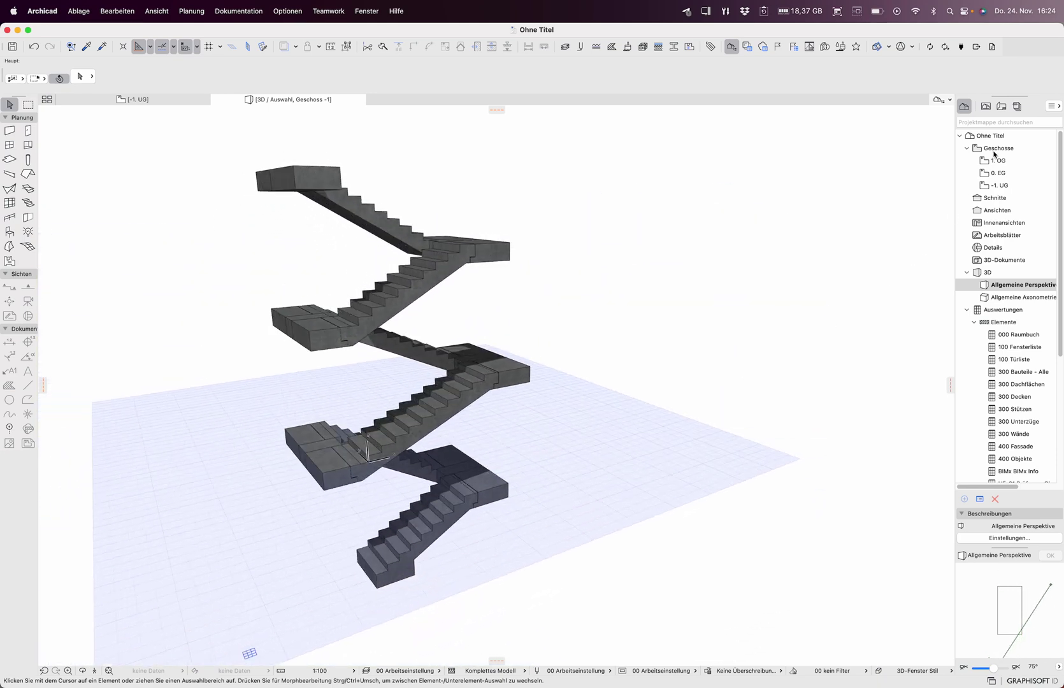
Step: Insert new storeys above 1 OG in Geschoss-Einstellungen and confirm
right_click(999, 187)
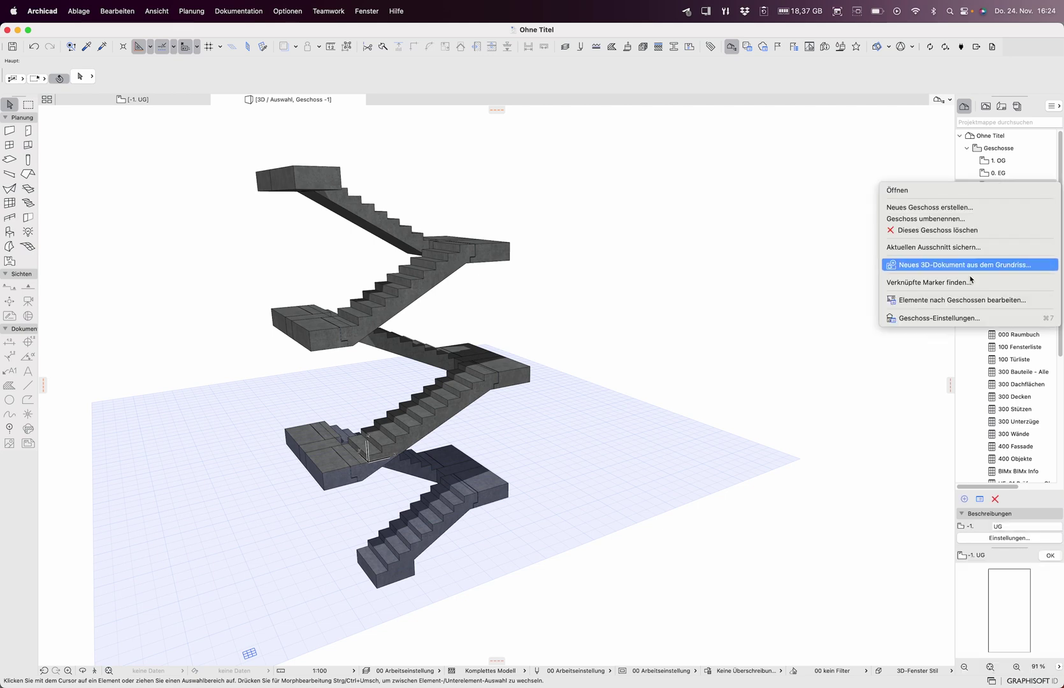
click(955, 318)
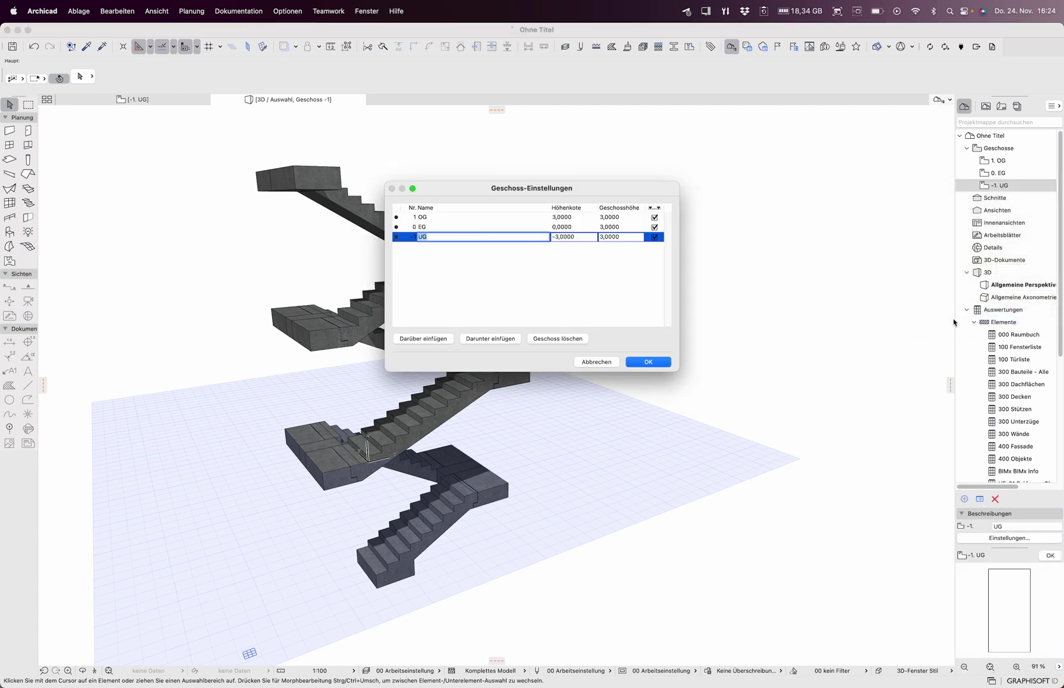
click(432, 218)
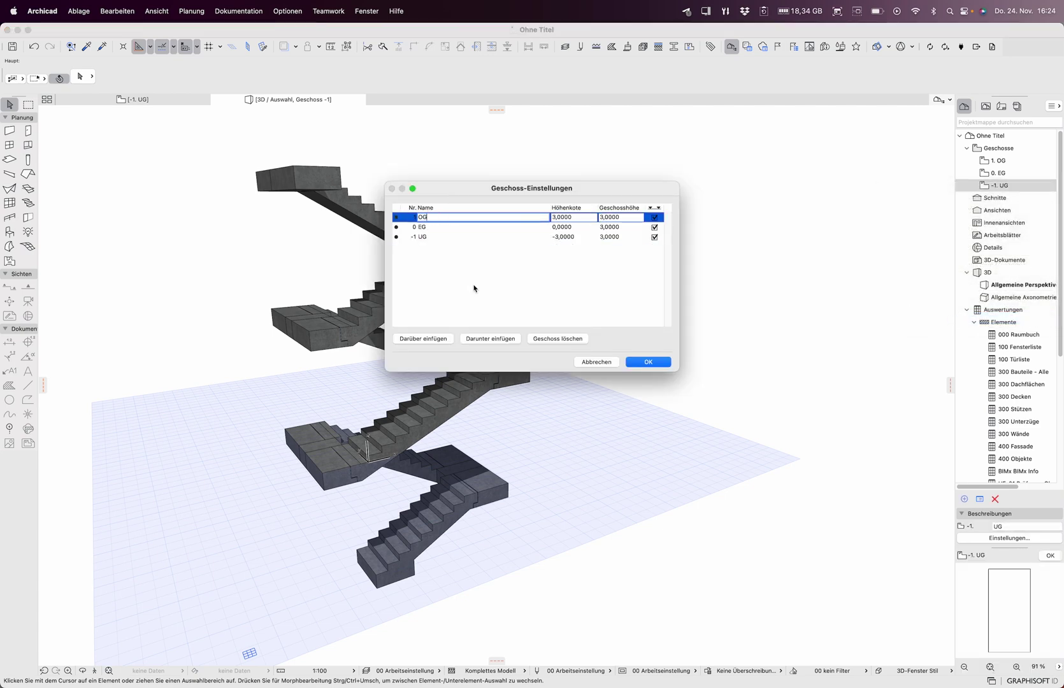
click(417, 339)
click(418, 340)
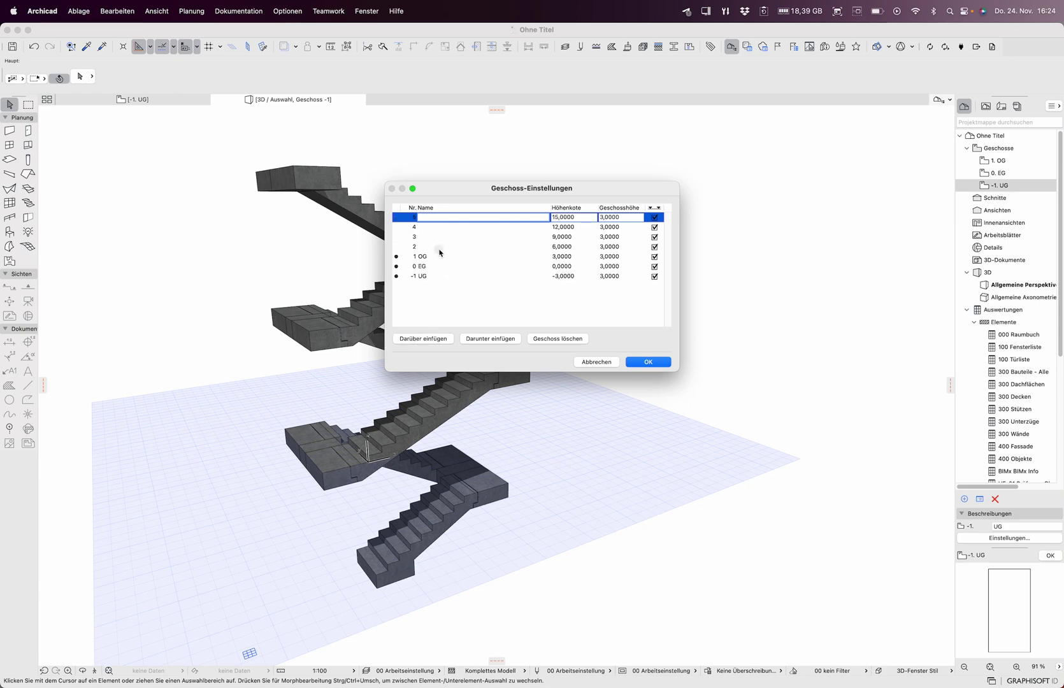
click(440, 247)
click(643, 363)
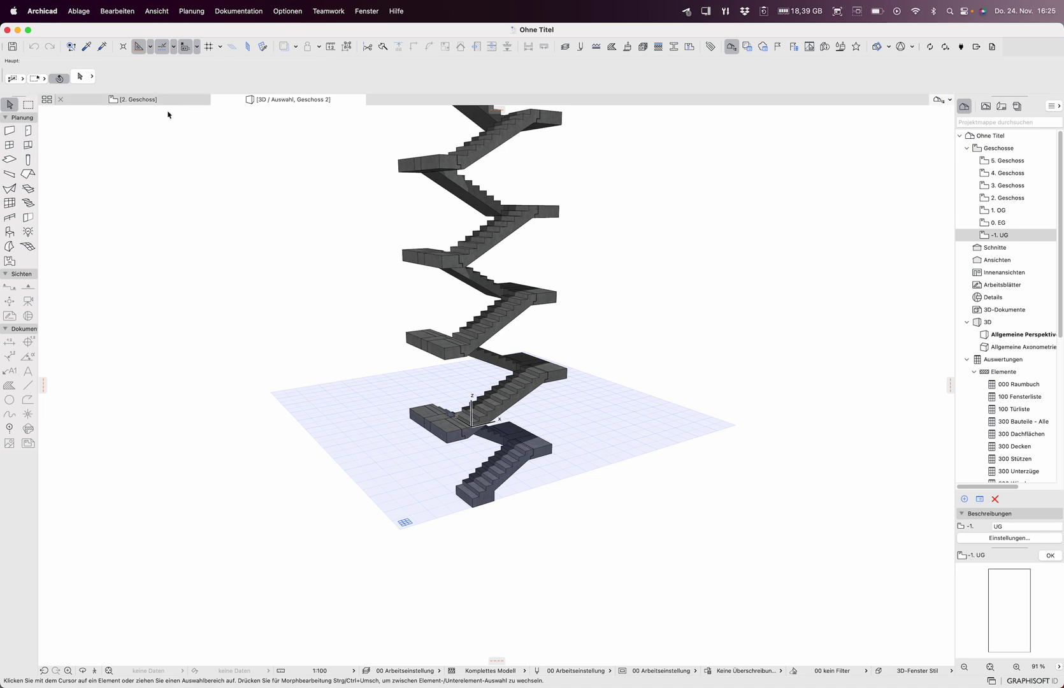
scroll(623, 399, up, 3)
scroll(558, 443, up, 3)
Step: Orbit the tall 3D stair to a lower, more frontal view
mouse_move(559, 443)
shift+middle_down()
mouse_move(145, 404)
mouse_move(405, 358)
mouse_move(575, 350)
mouse_move(624, 280)
shift+middle_up()
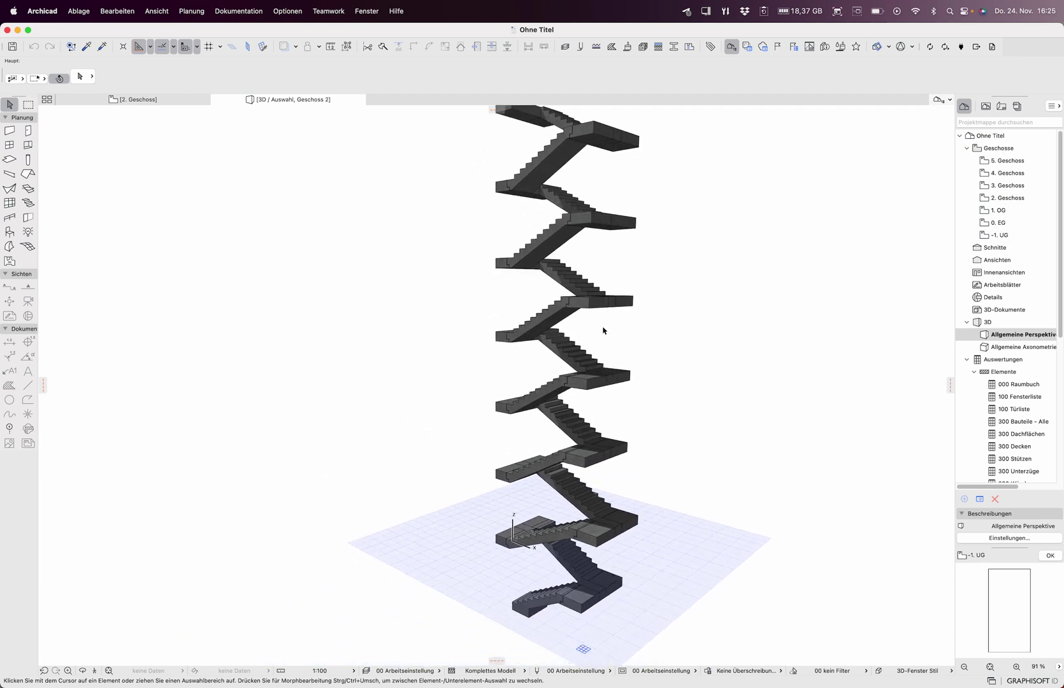
mouse_move(427, 397)
shift+middle_down()
mouse_move(725, 428)
mouse_move(807, 360)
mouse_move(692, 413)
shift+middle_up()
Step: Delete storeys 5., 4. and 3. Geschoss in Geschoss-Einstellungen and confirm the deletion
right_click(1010, 162)
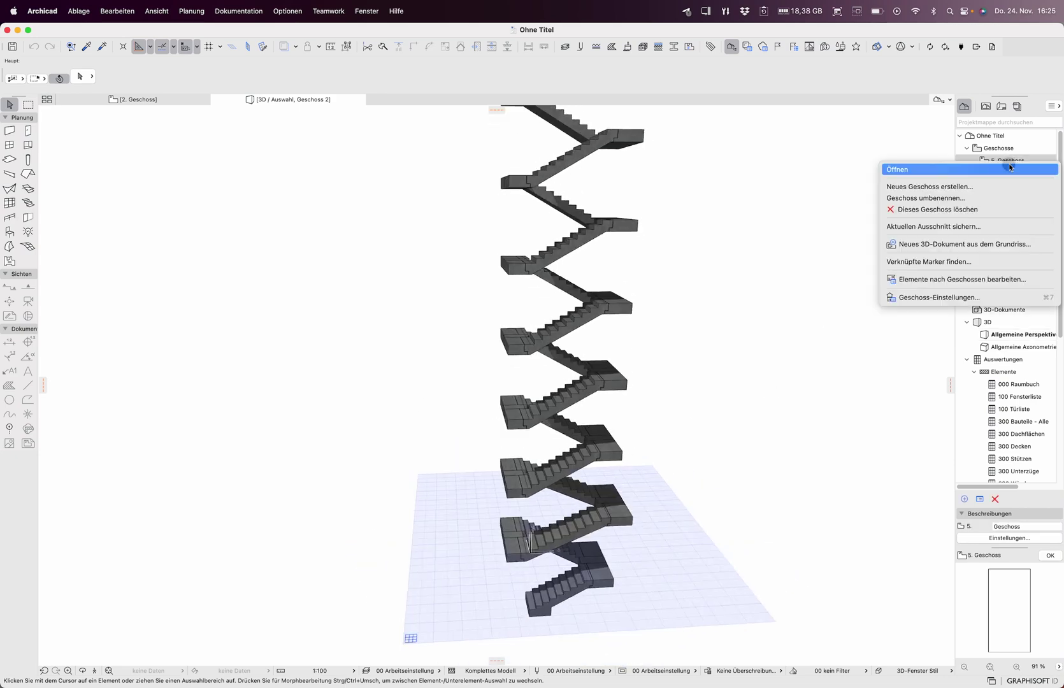
click(922, 297)
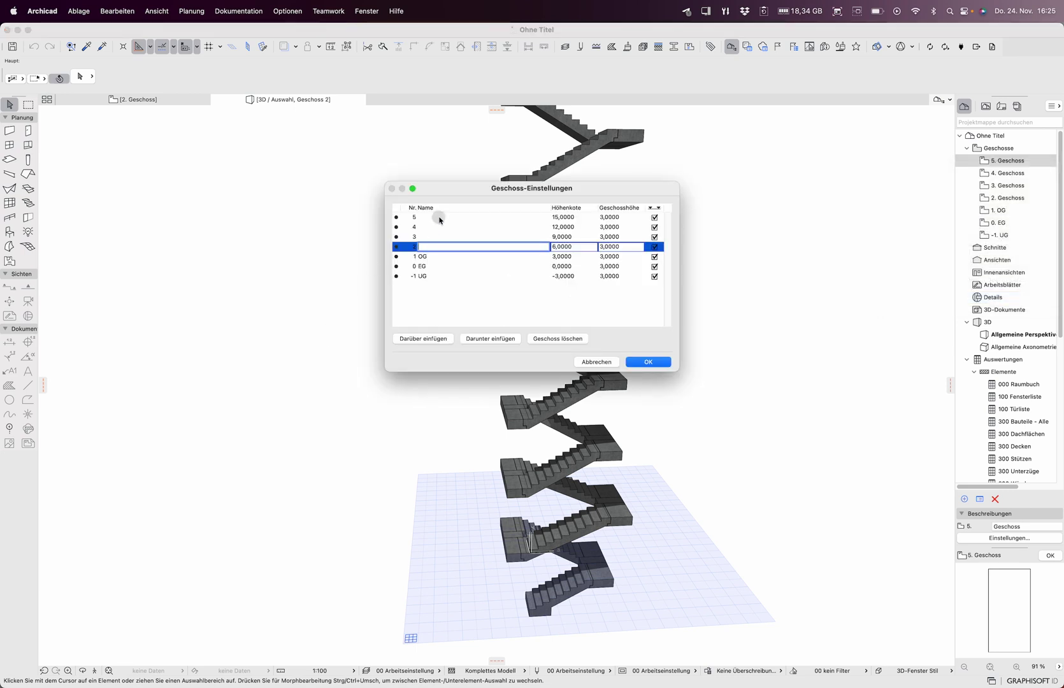
click(434, 217)
click(572, 340)
click(572, 339)
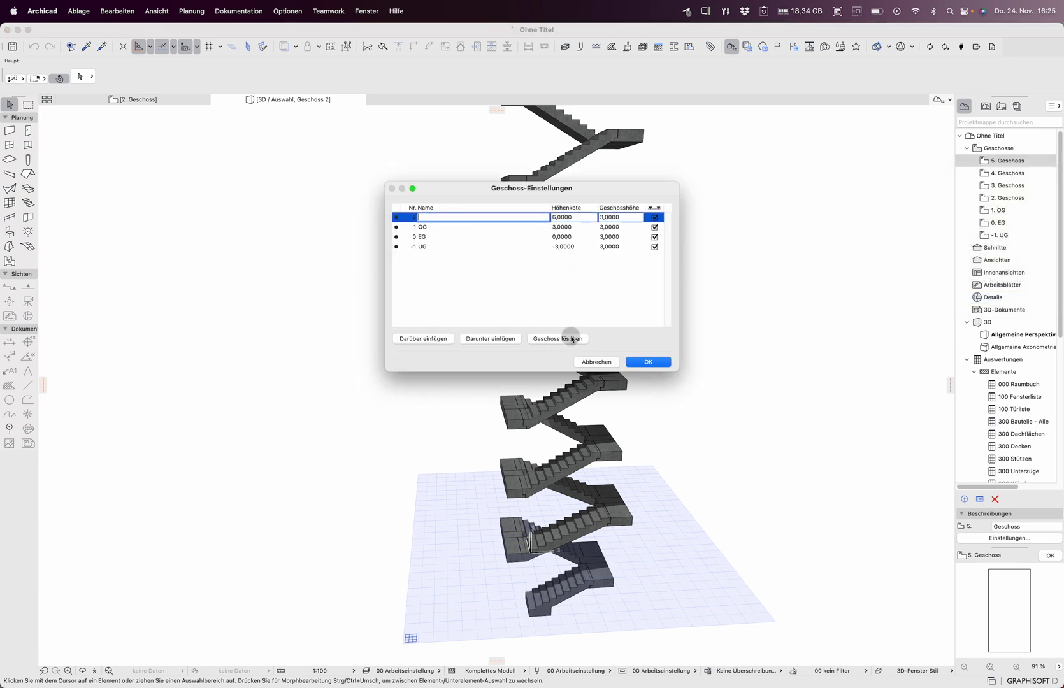
click(657, 365)
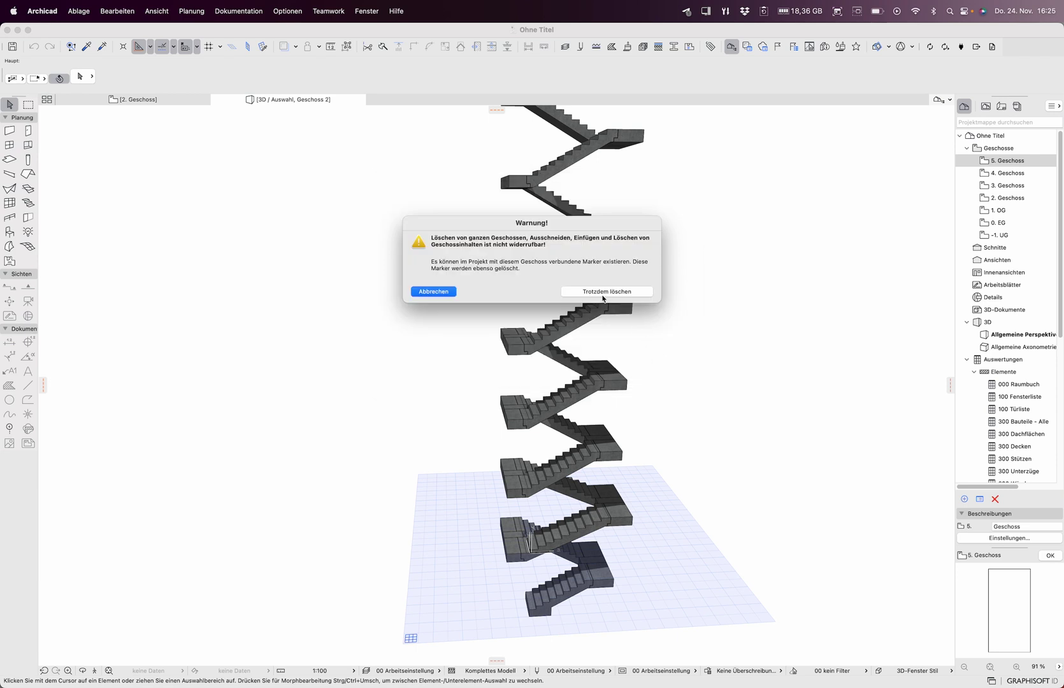
click(603, 292)
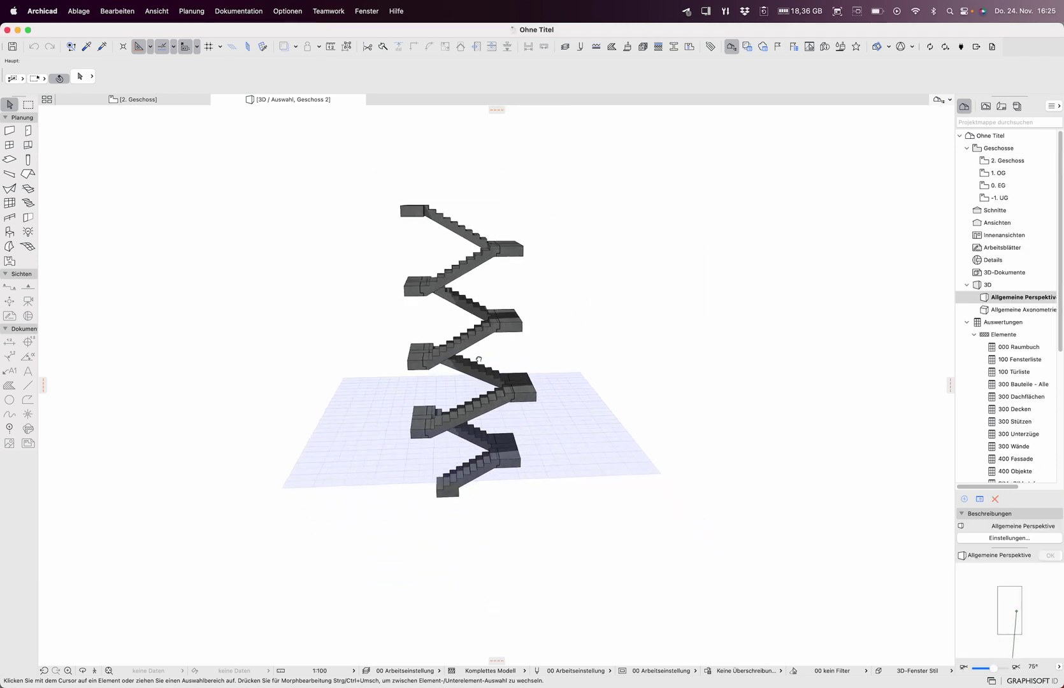
middle_drag(588, 487, 472, 347)
Step: Select the stair and stretch its top landing to a greater width
click(465, 334)
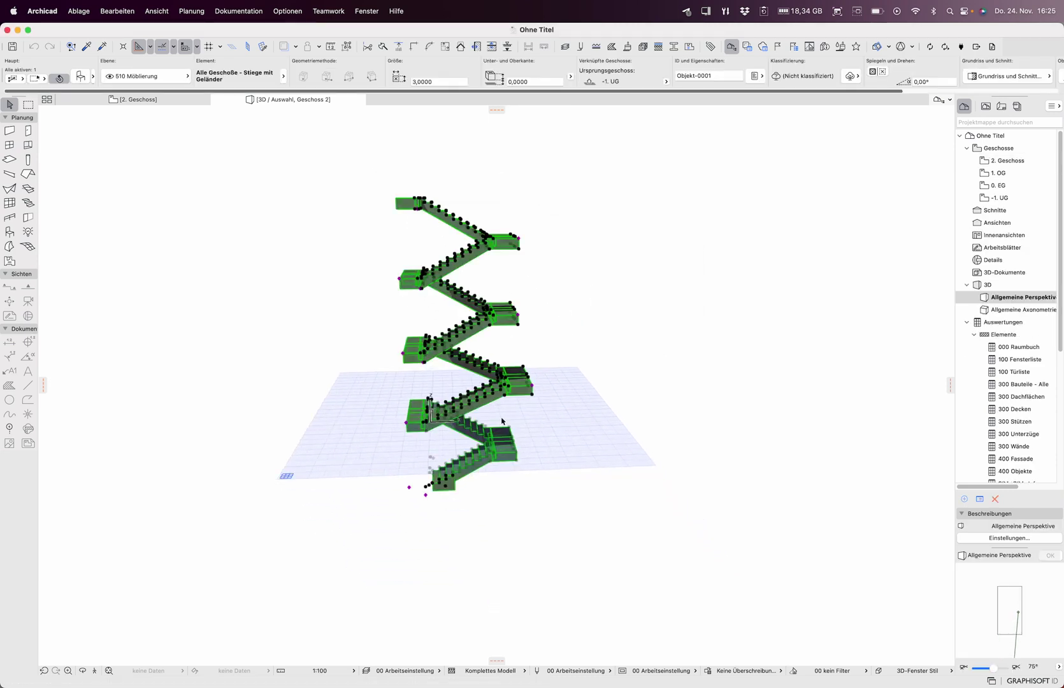
middle_drag(493, 435, 522, 420)
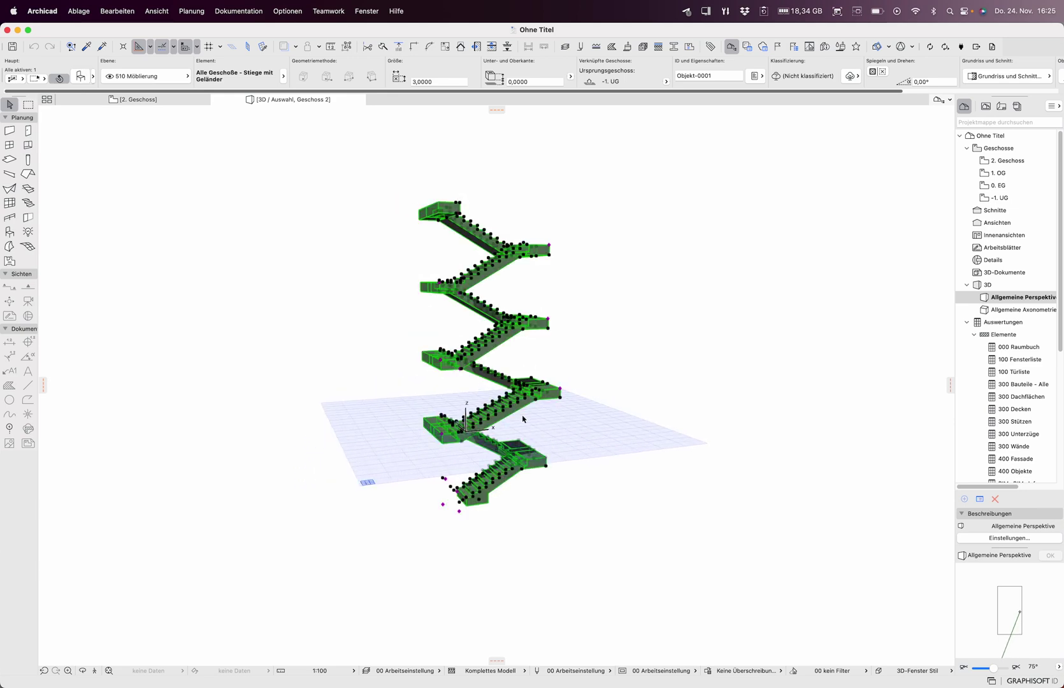
scroll(512, 455, up, 2)
scroll(516, 474, up, 2)
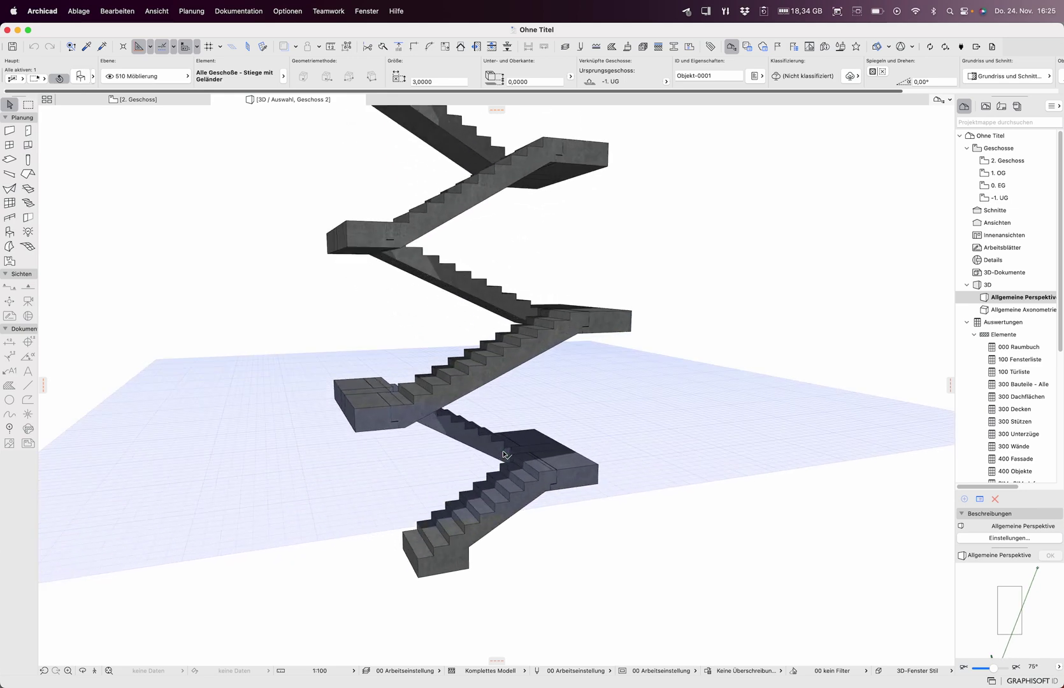
scroll(523, 501, up, 2)
shift+middle_drag(523, 501, 525, 530)
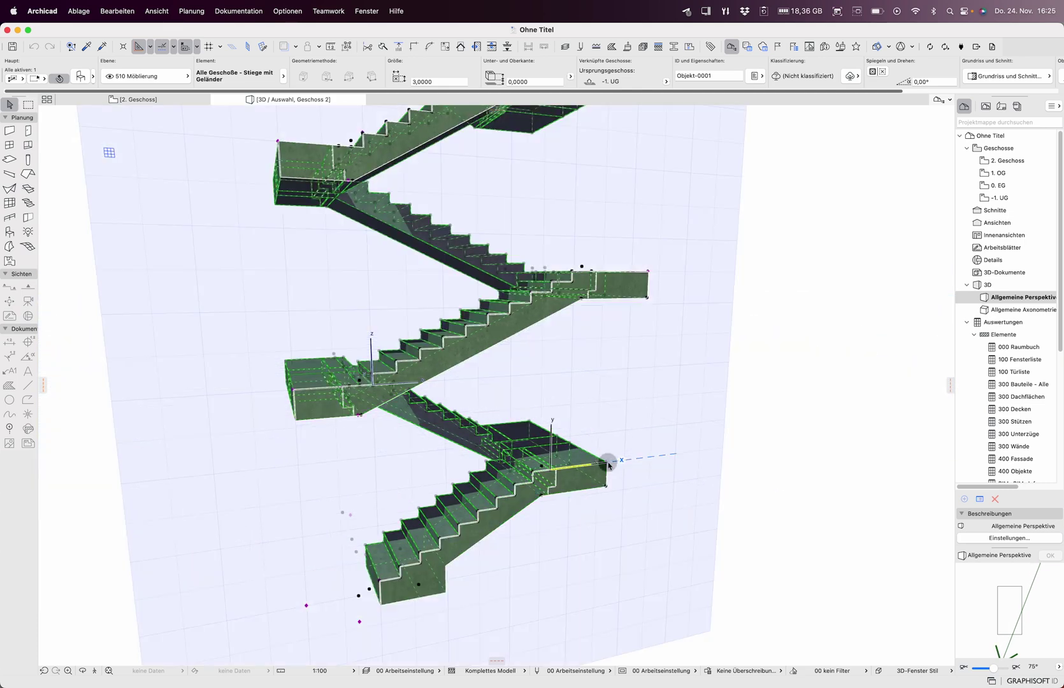
click(610, 467)
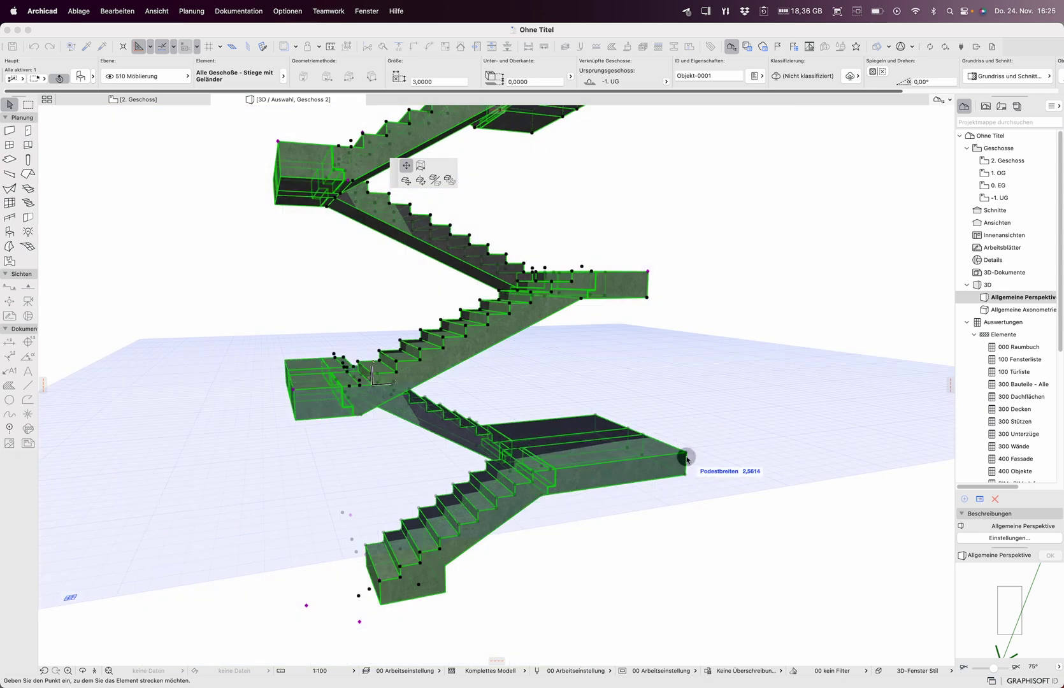
click(687, 460)
Step: Widen the middle landing using its width hotspot
mouse_move(606, 499)
shift+middle_down()
mouse_move(497, 611)
mouse_move(507, 568)
shift+middle_up()
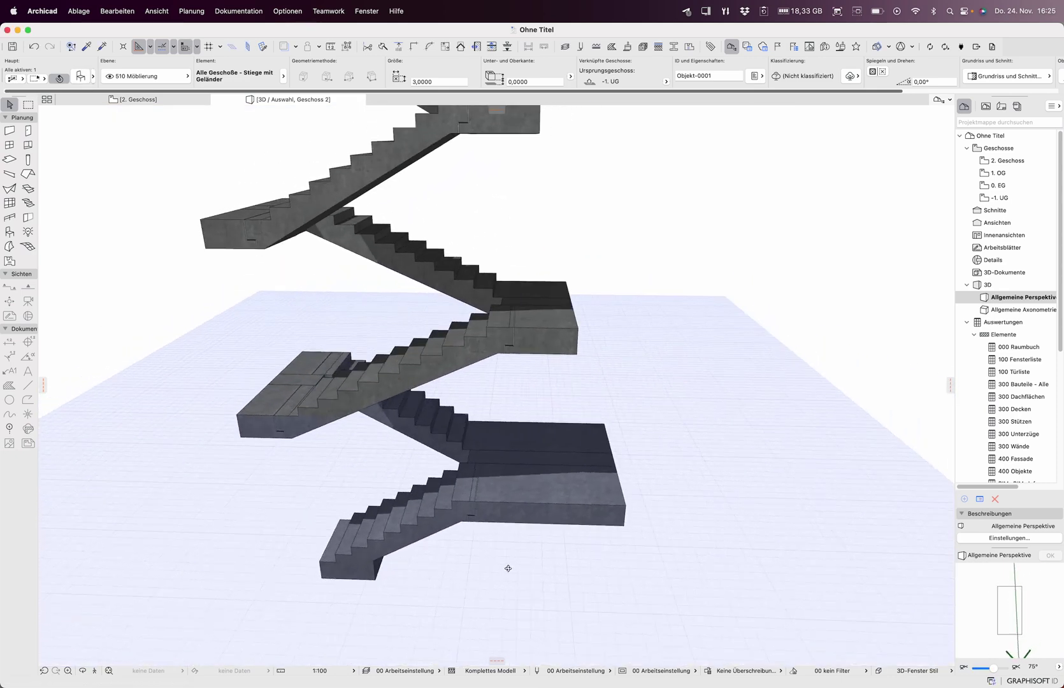
click(580, 331)
click(628, 328)
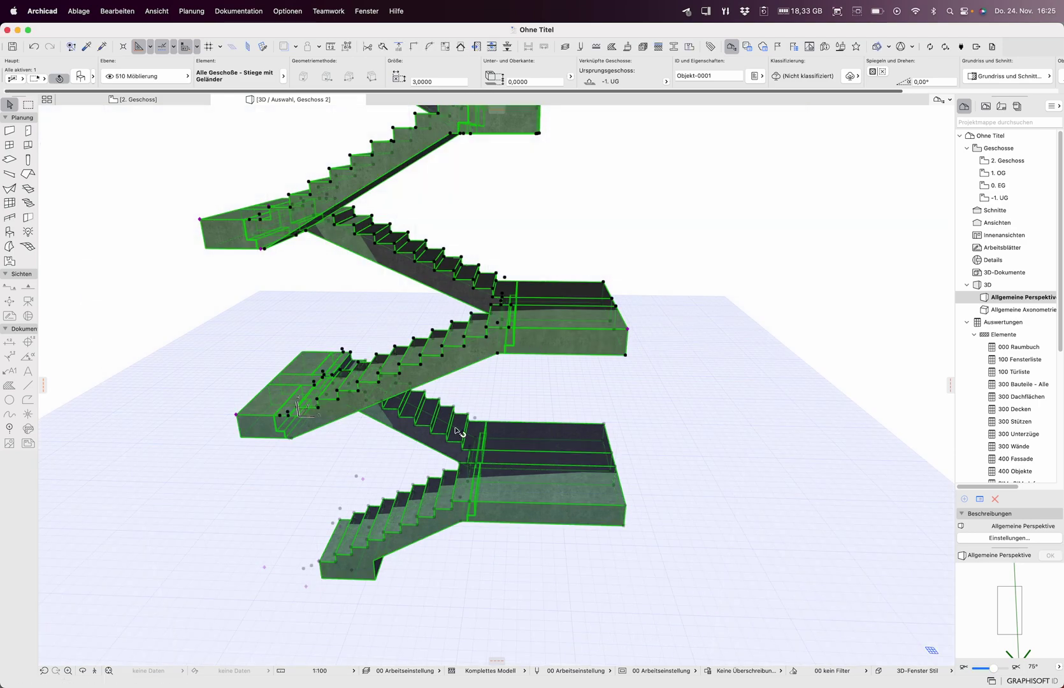
Step: Widen another landing, then orbit to inspect the widened landings
shift+middle_drag(330, 400, 744, 383)
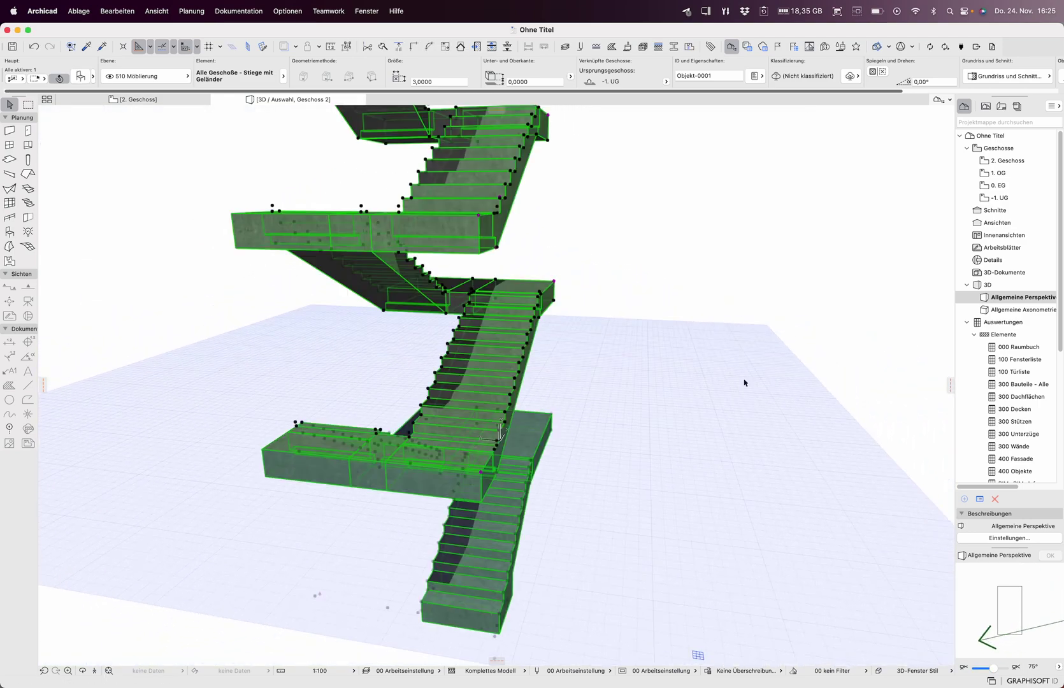
shift+middle_drag(538, 341, 448, 330)
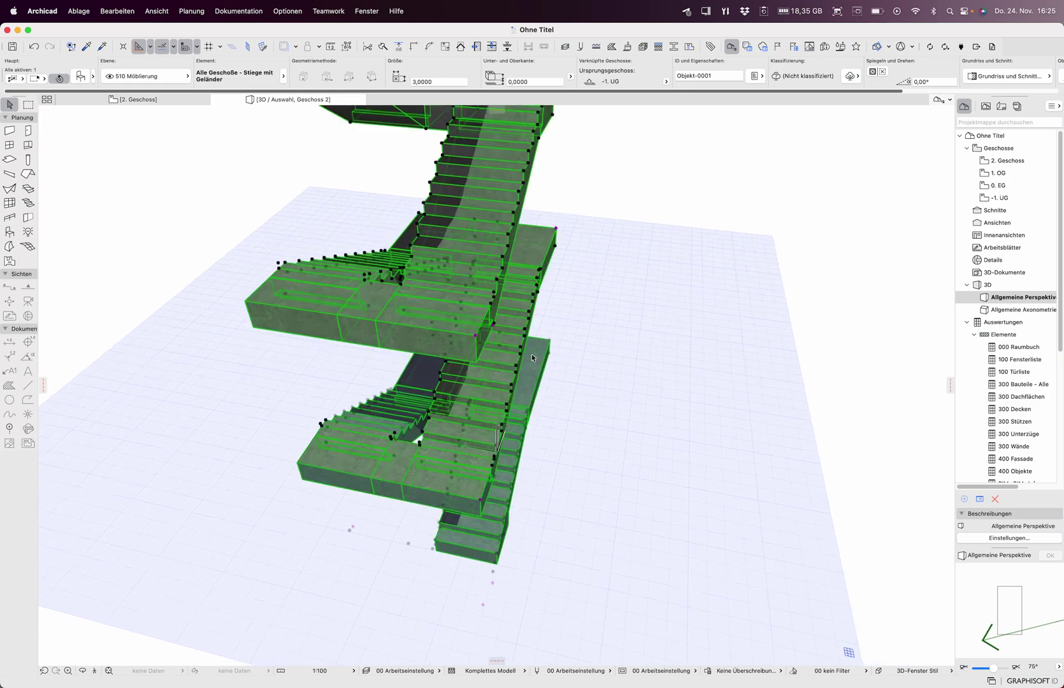
click(479, 338)
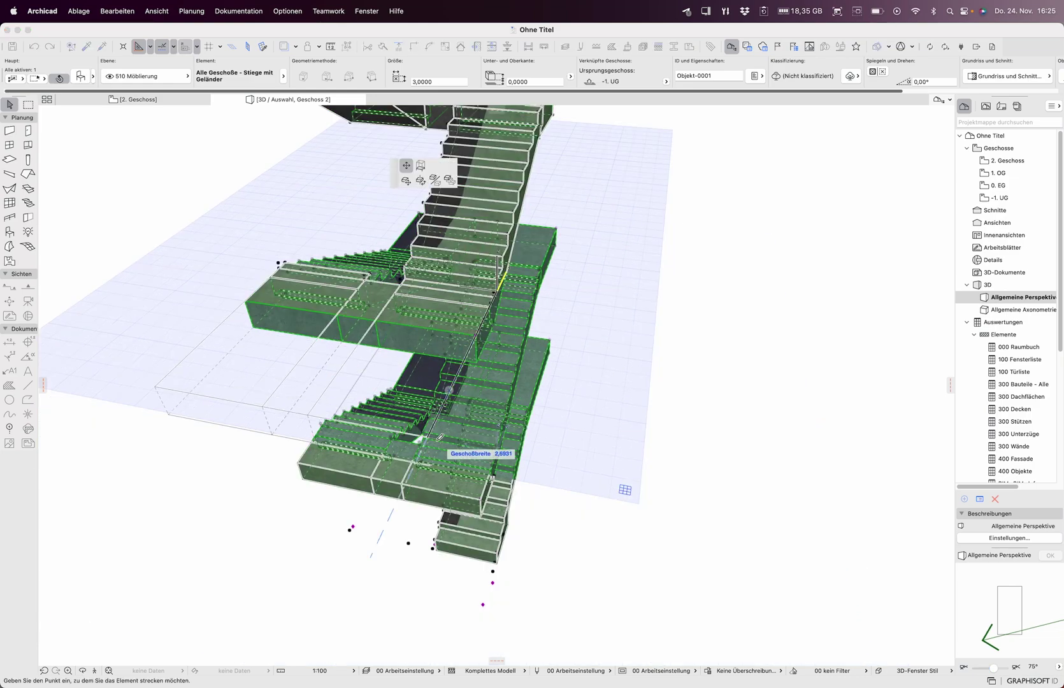
click(611, 396)
mouse_move(611, 396)
shift+middle_down()
mouse_move(428, 354)
mouse_move(95, 212)
shift+middle_up()
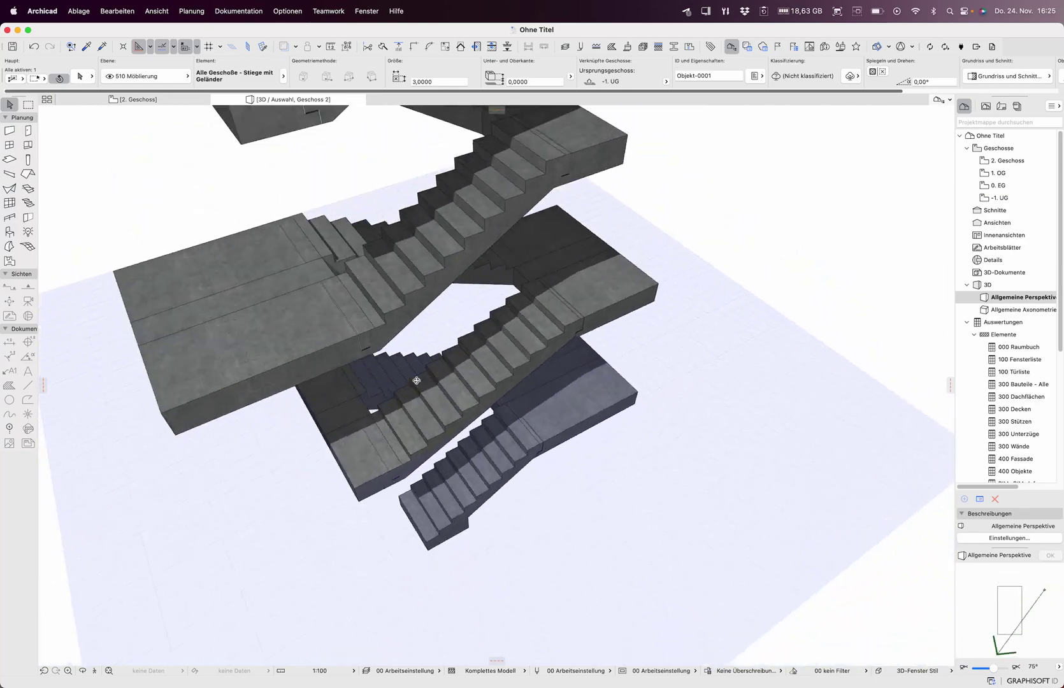
mouse_move(95, 211)
shift+middle_down()
mouse_move(351, 364)
mouse_move(530, 445)
shift+middle_up()
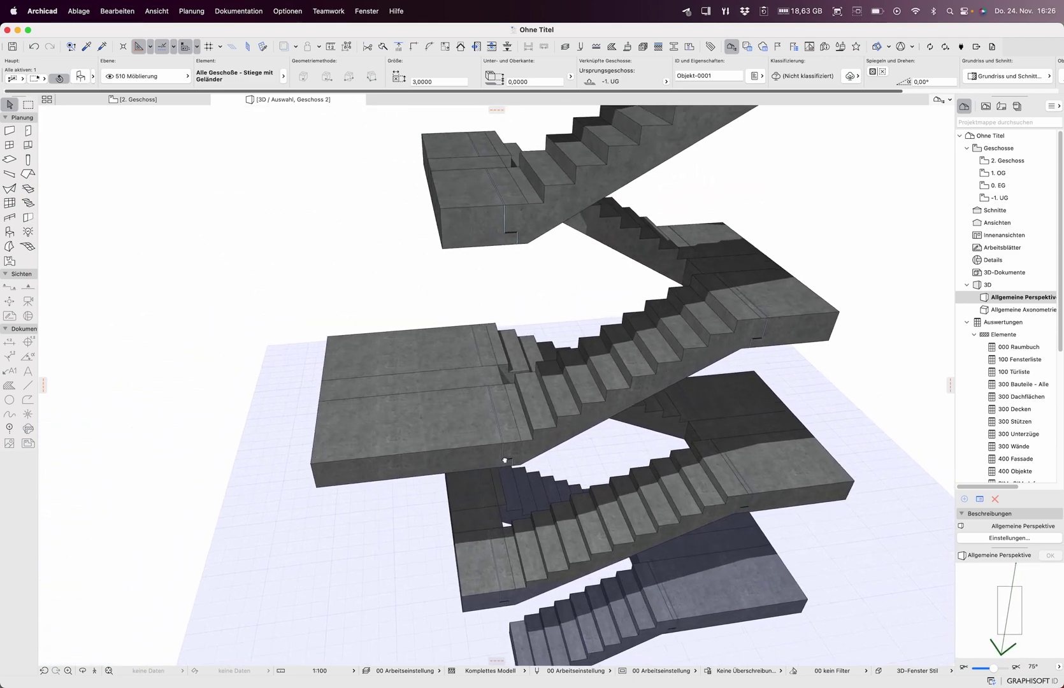
click(532, 445)
scroll(529, 304, up, 3)
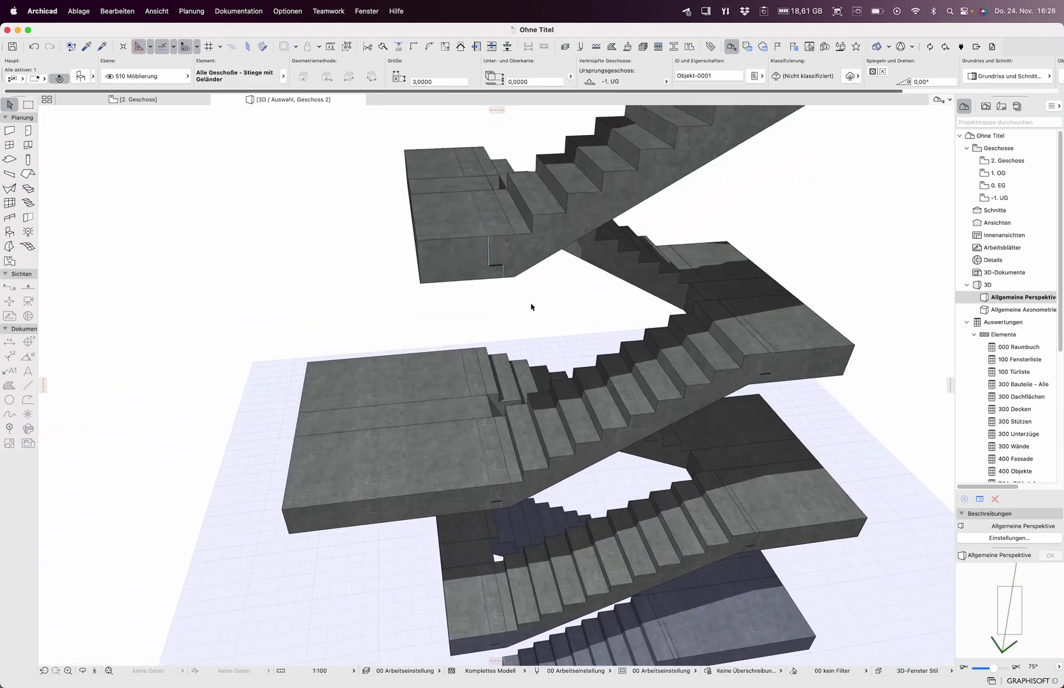
scroll(494, 292, up, 3)
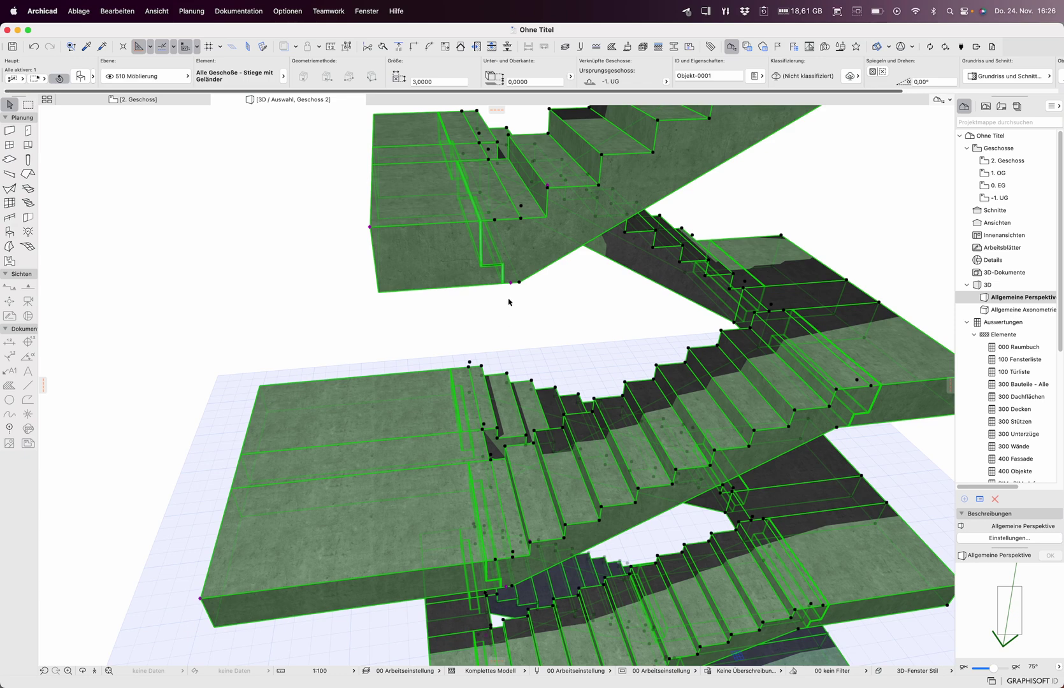
scroll(508, 353, up, 3)
scroll(508, 350, up, 2)
scroll(509, 345, up, 2)
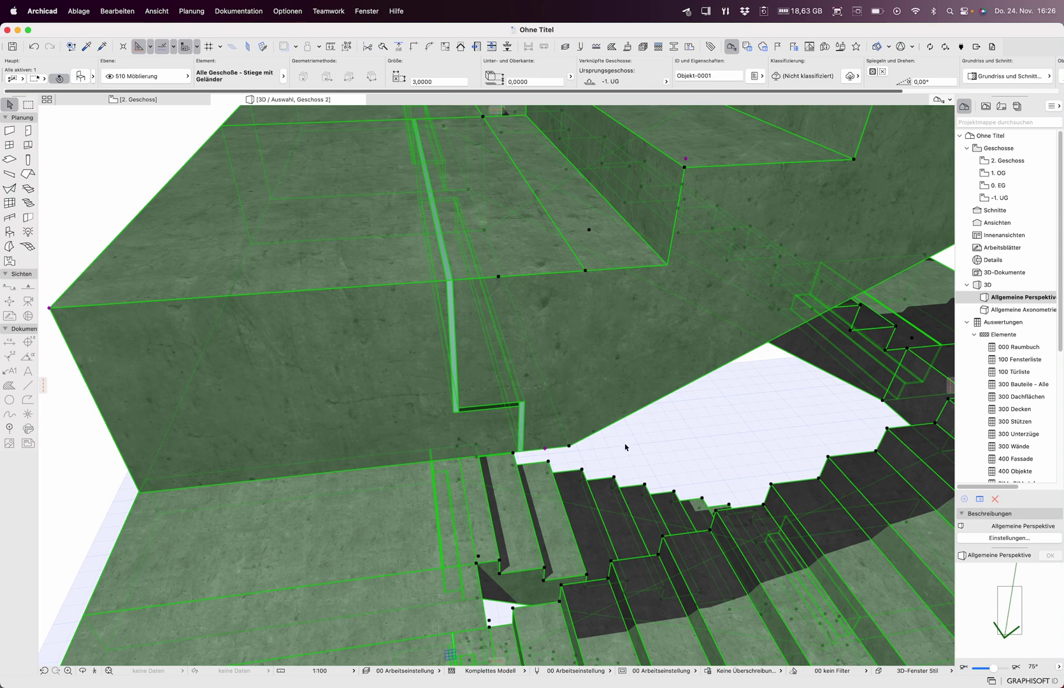
shift+middle_drag(626, 448, 432, 451)
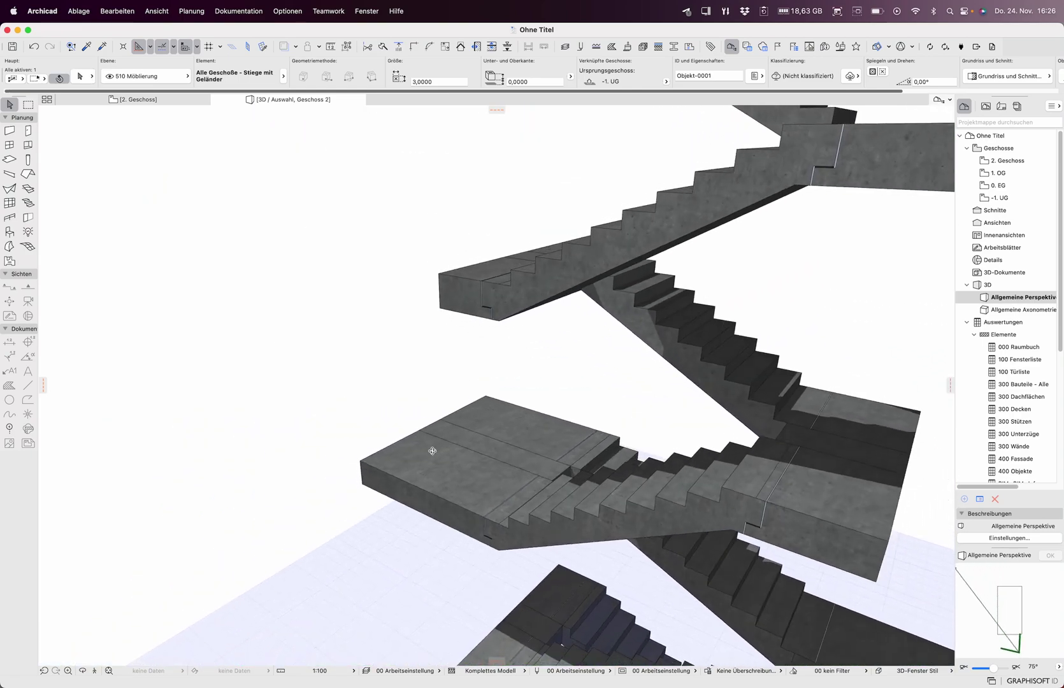
scroll(814, 257, down, 3)
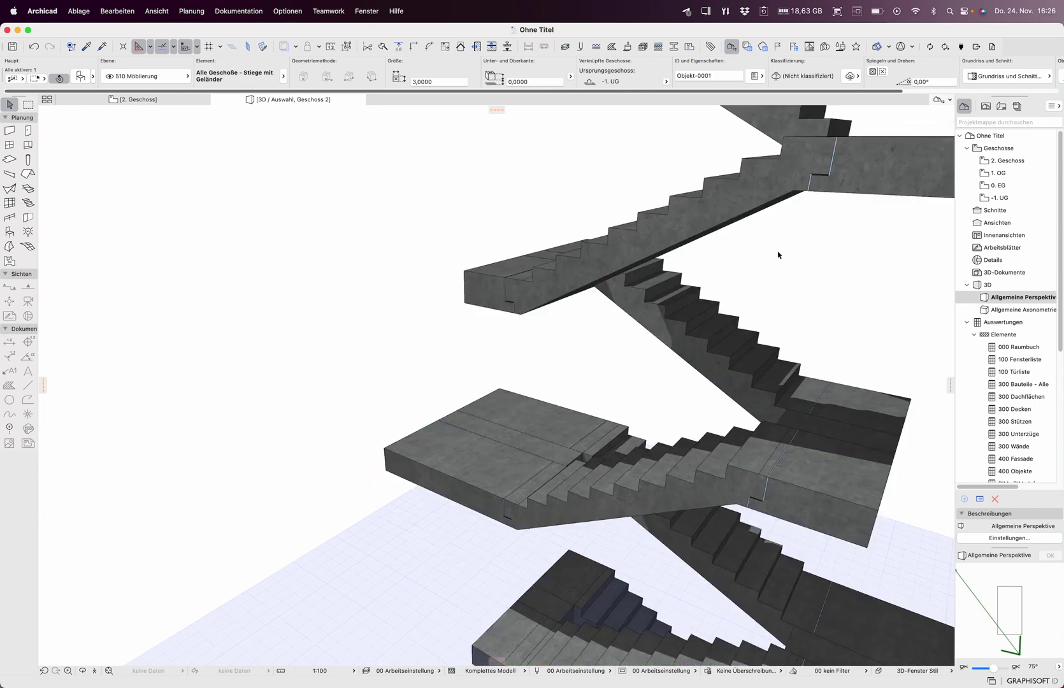
scroll(777, 260, down, 3)
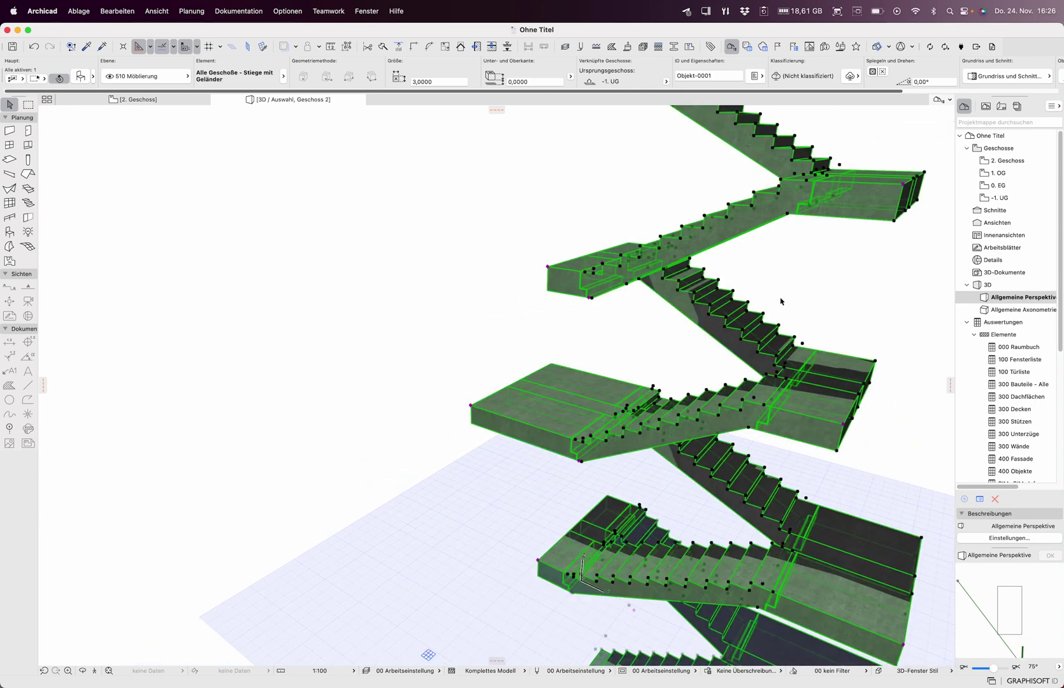
shift+middle_drag(821, 251, 492, 355)
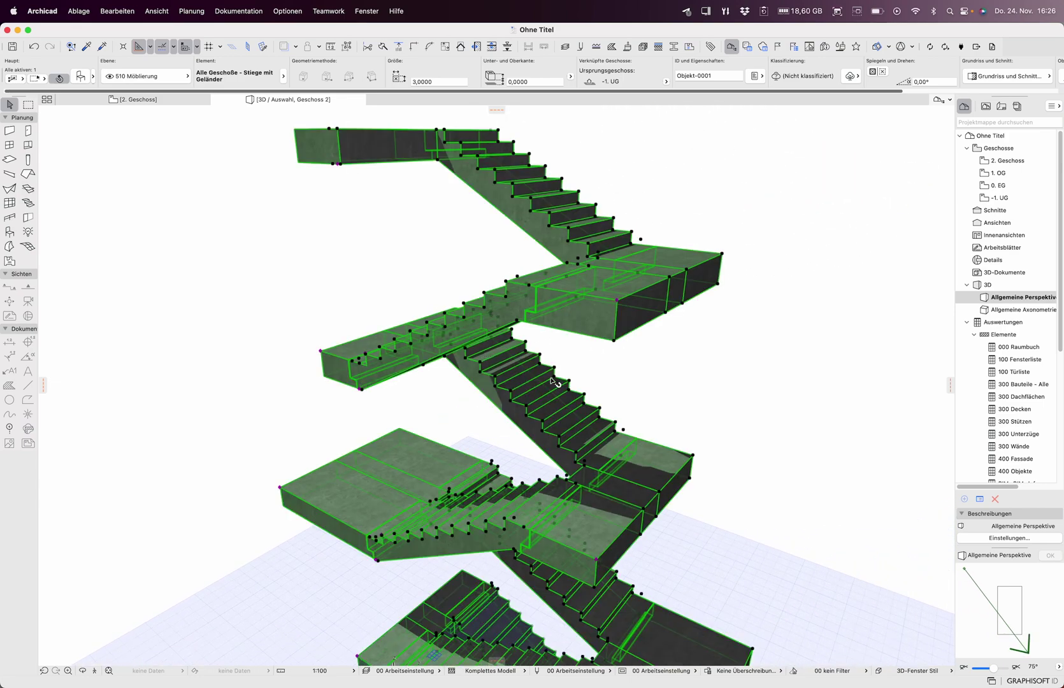
mouse_move(583, 376)
shift+middle_down()
mouse_move(837, 404)
mouse_move(840, 379)
shift+middle_up()
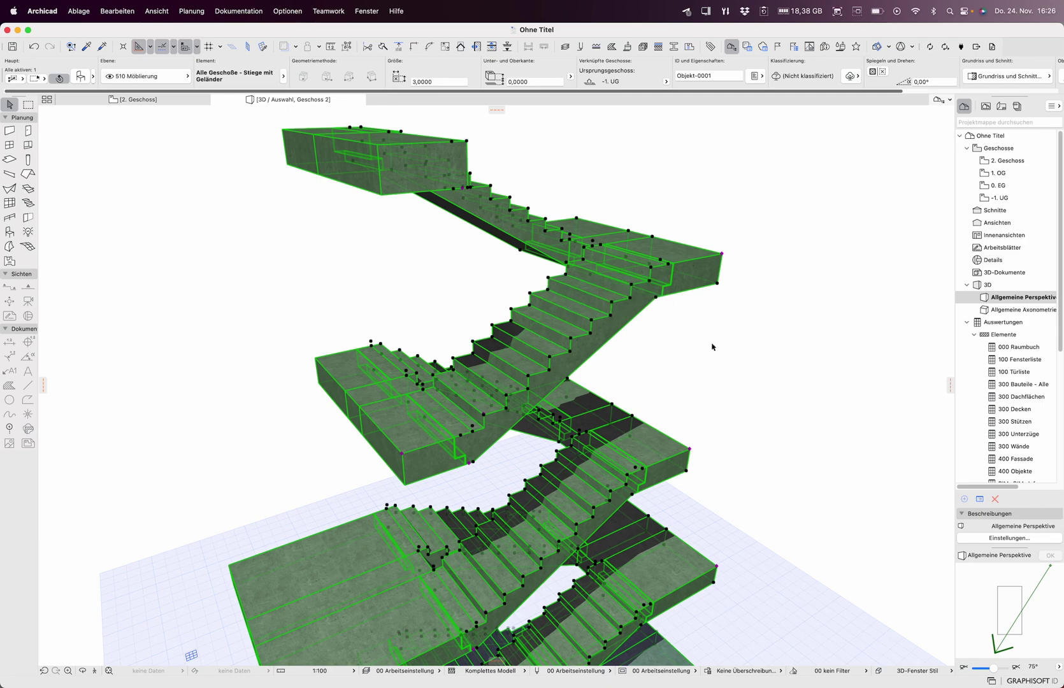
mouse_move(722, 355)
shift+middle_down()
mouse_move(585, 391)
mouse_move(669, 388)
mouse_move(534, 324)
shift+middle_up()
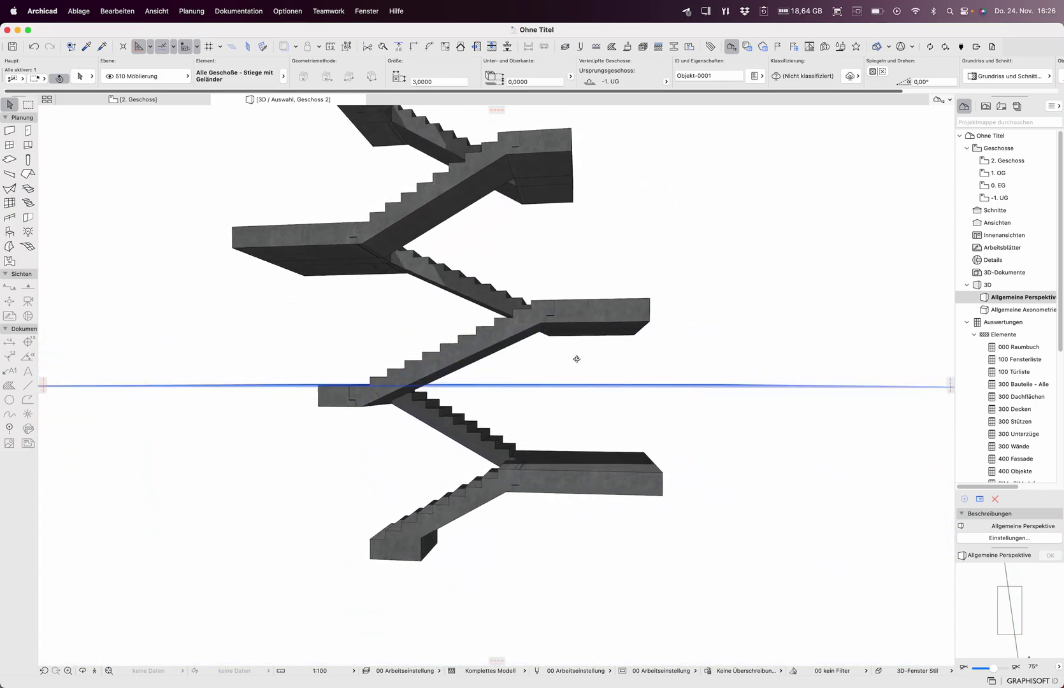
scroll(535, 323, up, 1)
scroll(549, 341, up, 5)
scroll(580, 364, up, 2)
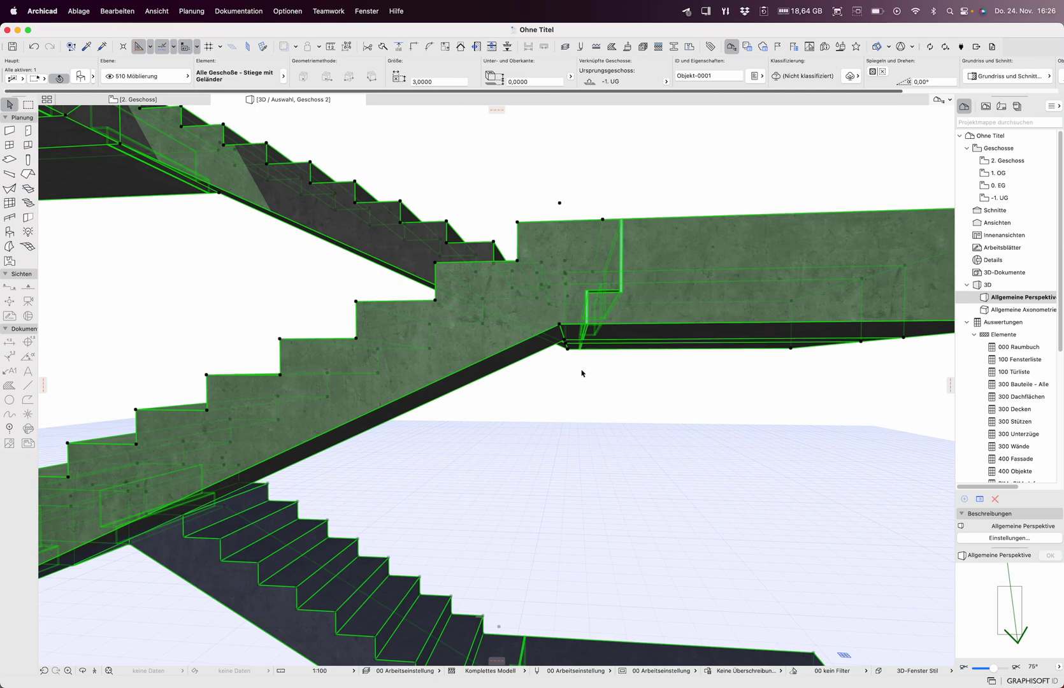
mouse_move(582, 374)
shift+middle_down()
mouse_move(603, 392)
mouse_move(482, 330)
mouse_move(543, 349)
mouse_move(535, 347)
shift+middle_up()
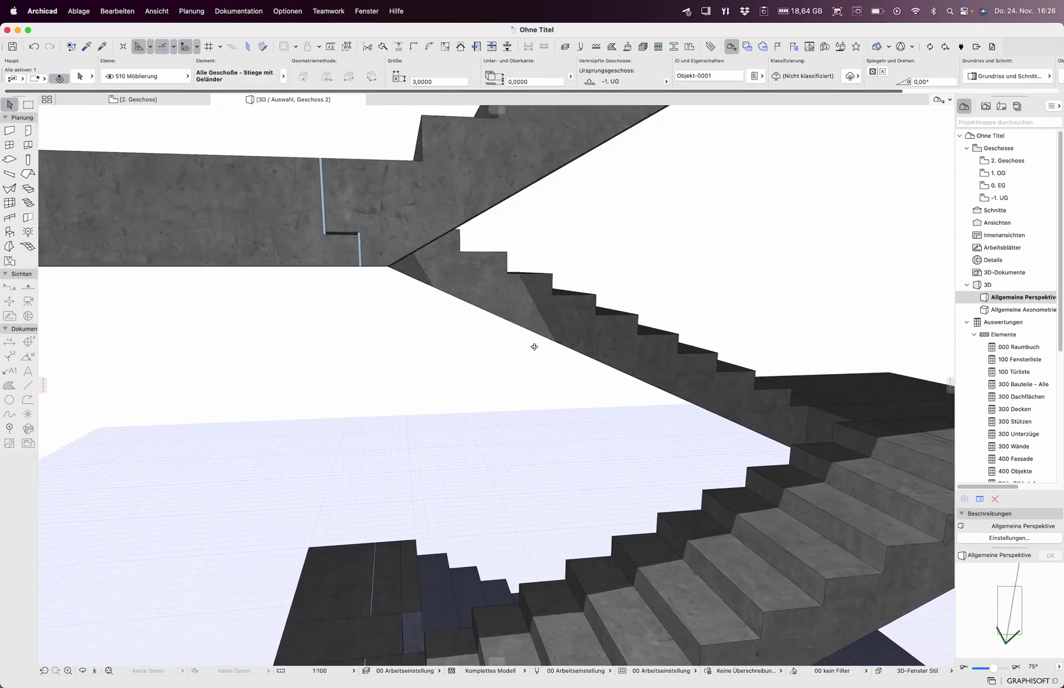
mouse_move(465, 333)
shift+middle_down()
mouse_move(435, 307)
mouse_move(354, 321)
mouse_move(540, 360)
shift+middle_up()
scroll(506, 296, down, 5)
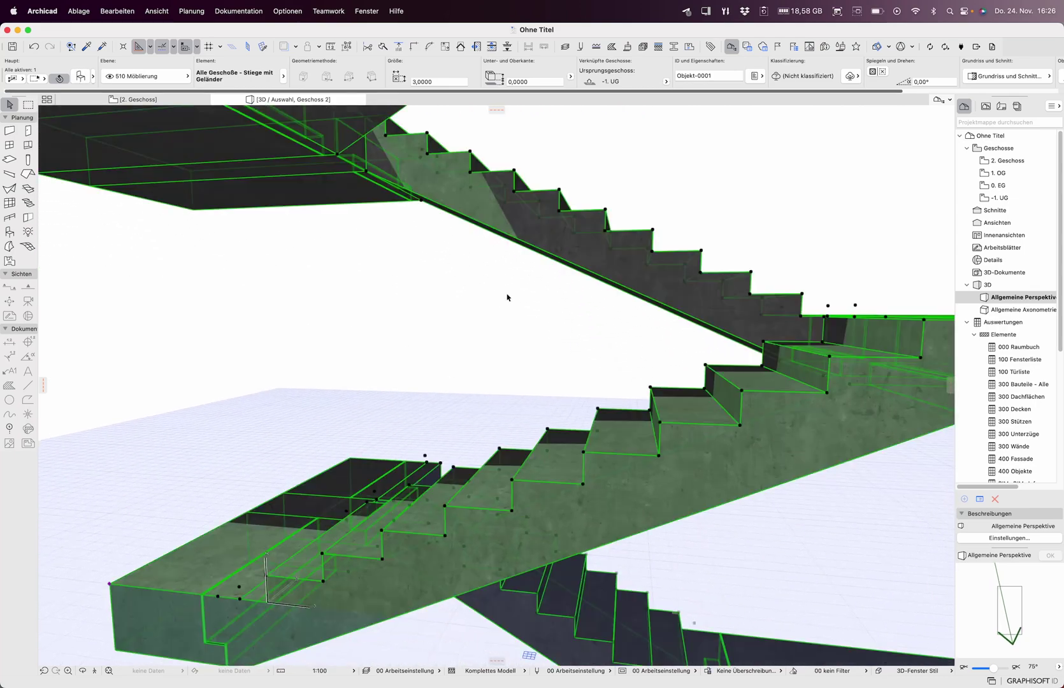
scroll(506, 297, down, 5)
scroll(753, 333, down, 2)
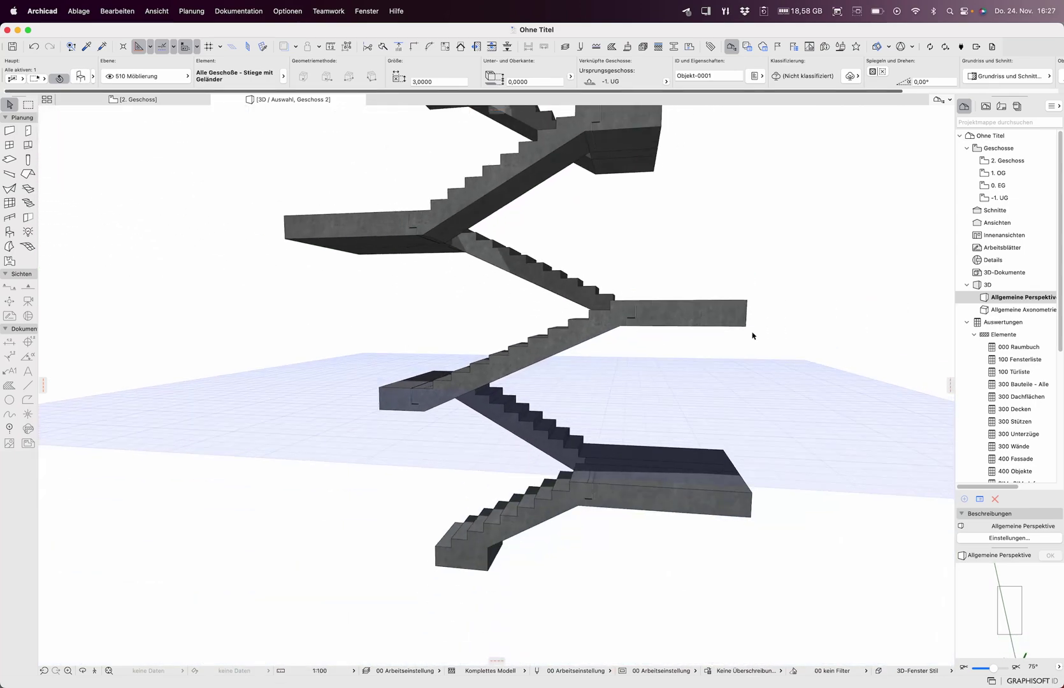
right_click(1003, 191)
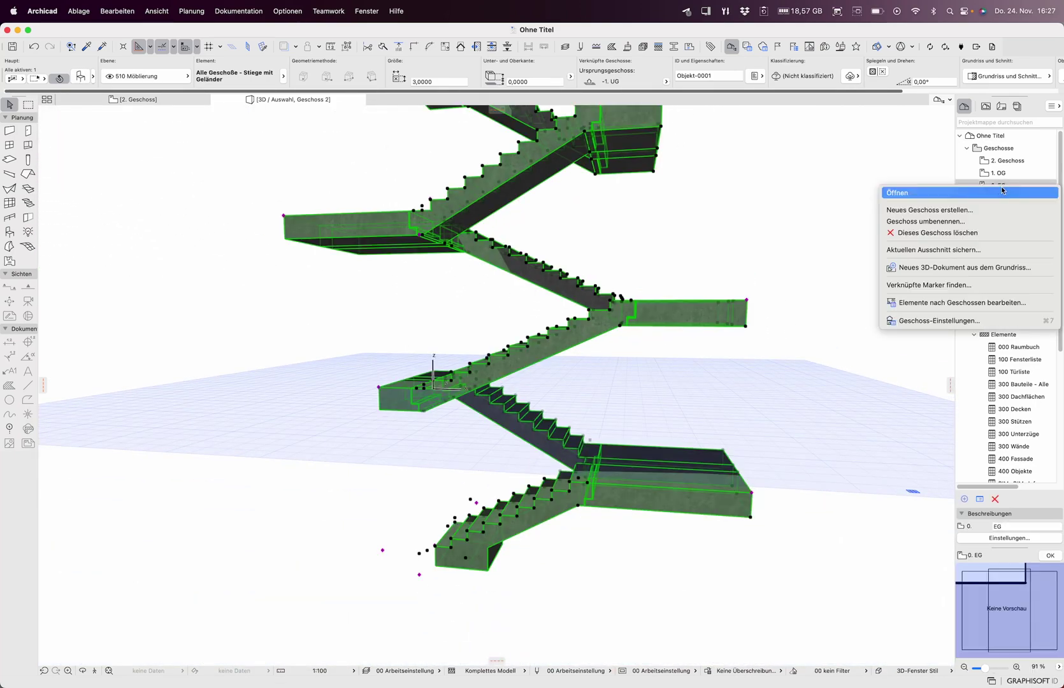
Step: Set the 0. EG storey's Geschosshöhe to 4 in Geschoss-Einstellungen
click(945, 322)
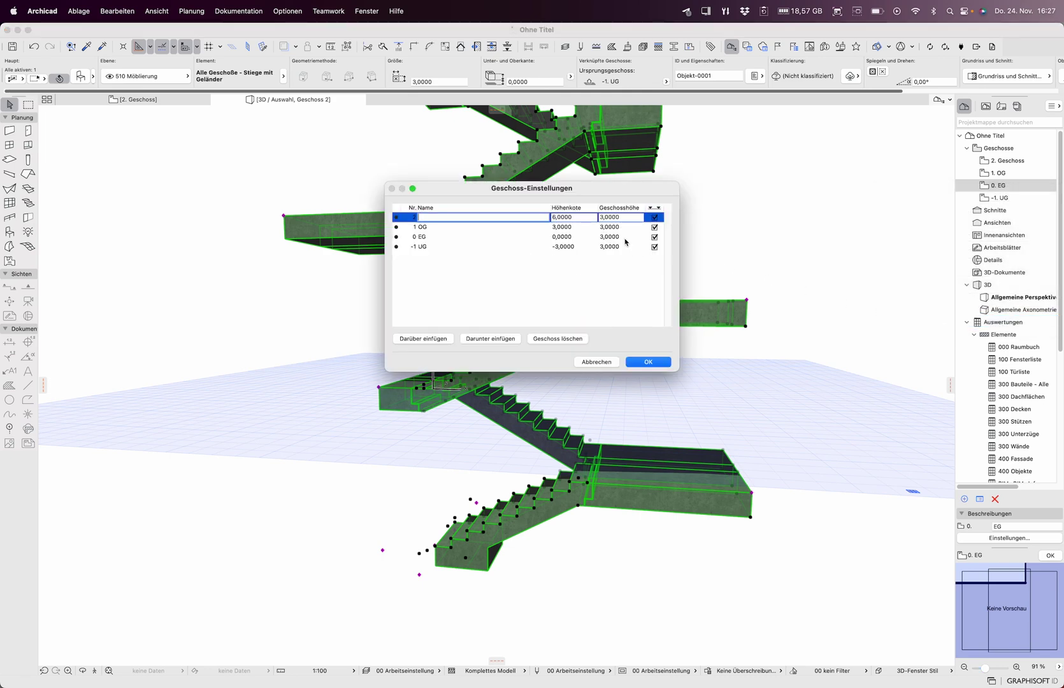
click(625, 239)
text(4)
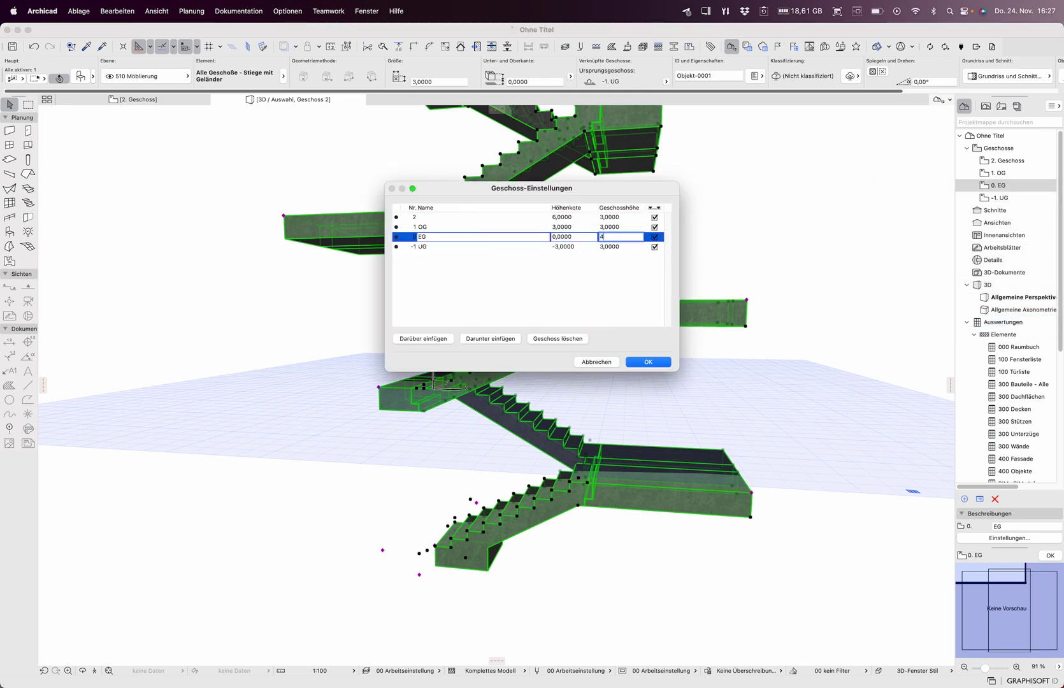
click(644, 363)
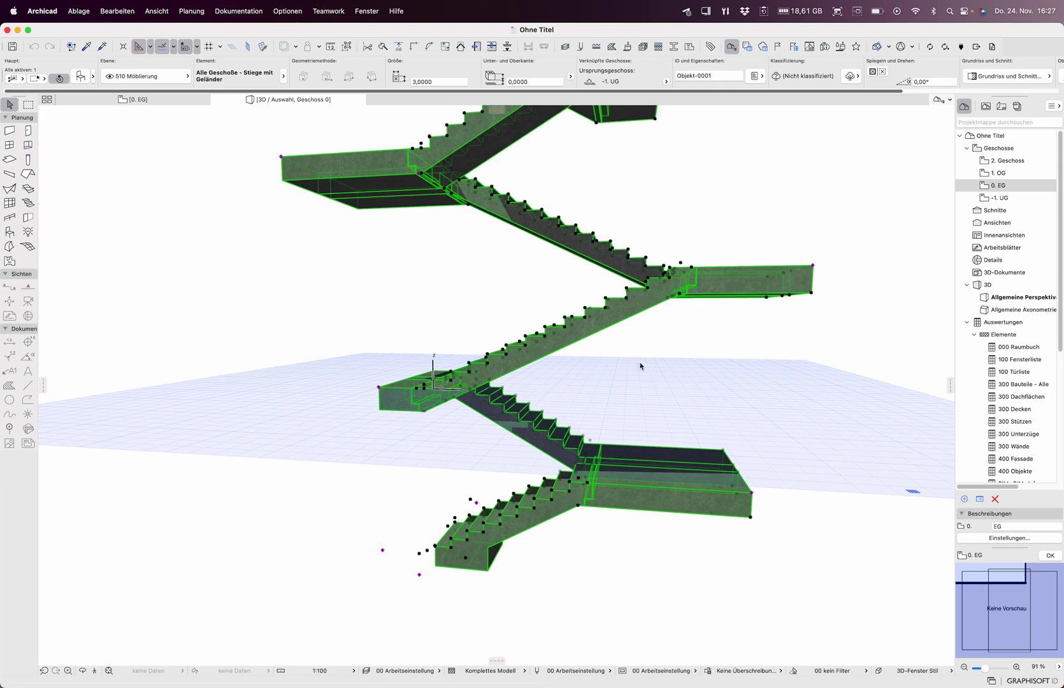
scroll(720, 307, up, 2)
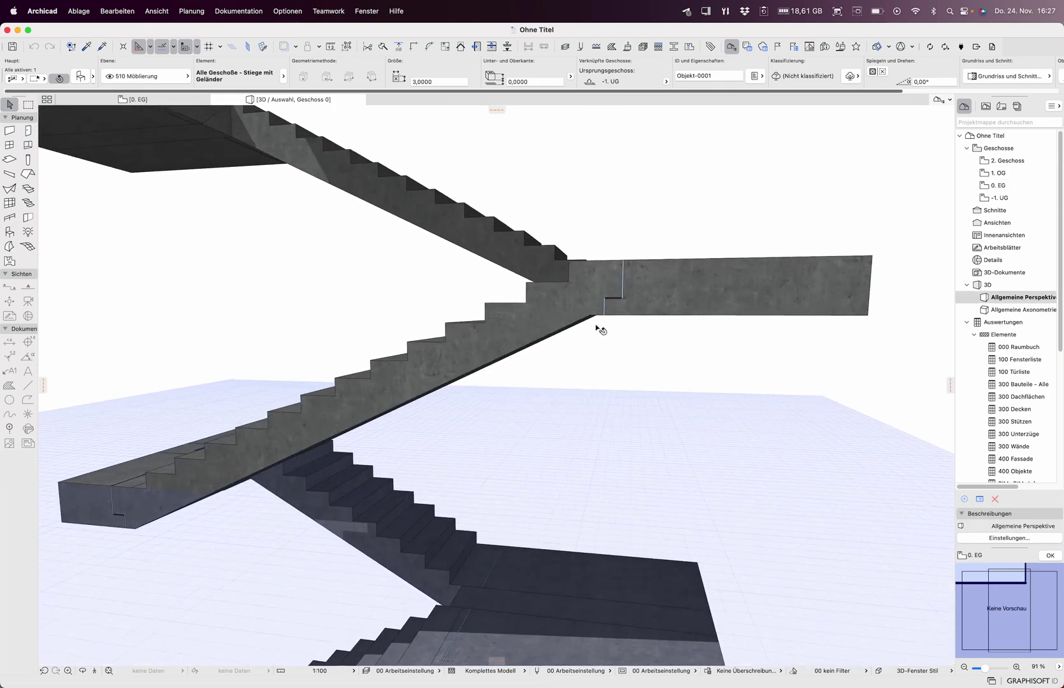
scroll(597, 329, up, 5)
scroll(597, 329, down, 2)
scroll(601, 318, down, 2)
scroll(613, 326, down, 2)
scroll(615, 340, down, 2)
scroll(584, 402, down, 3)
scroll(318, 290, up, 2)
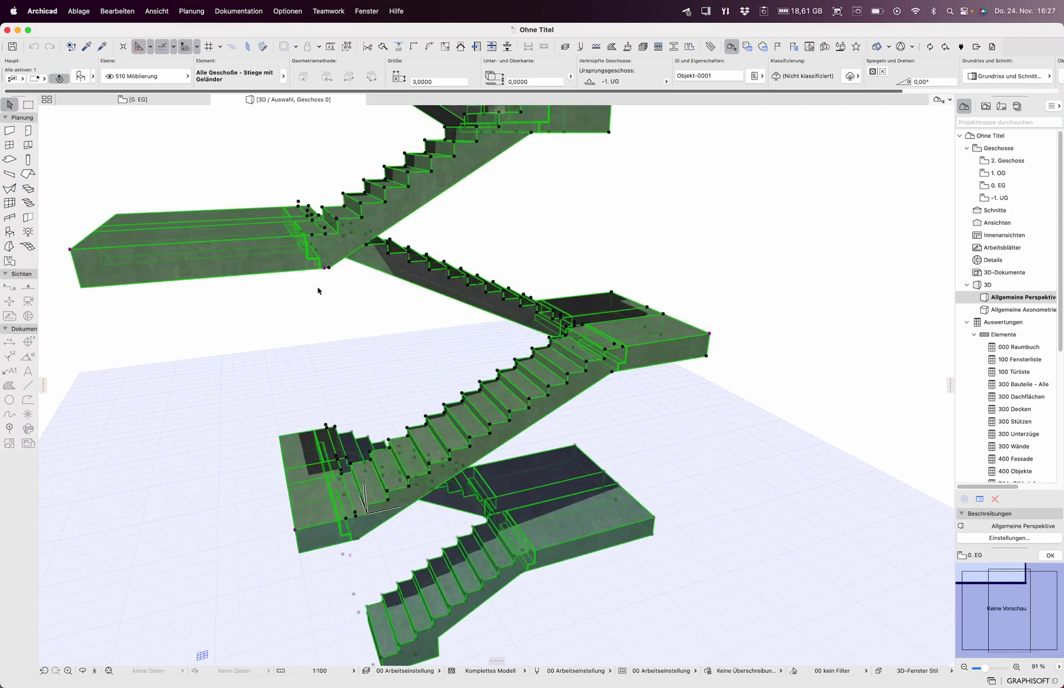
scroll(326, 283, up, 1)
scroll(325, 274, up, 2)
scroll(324, 264, up, 2)
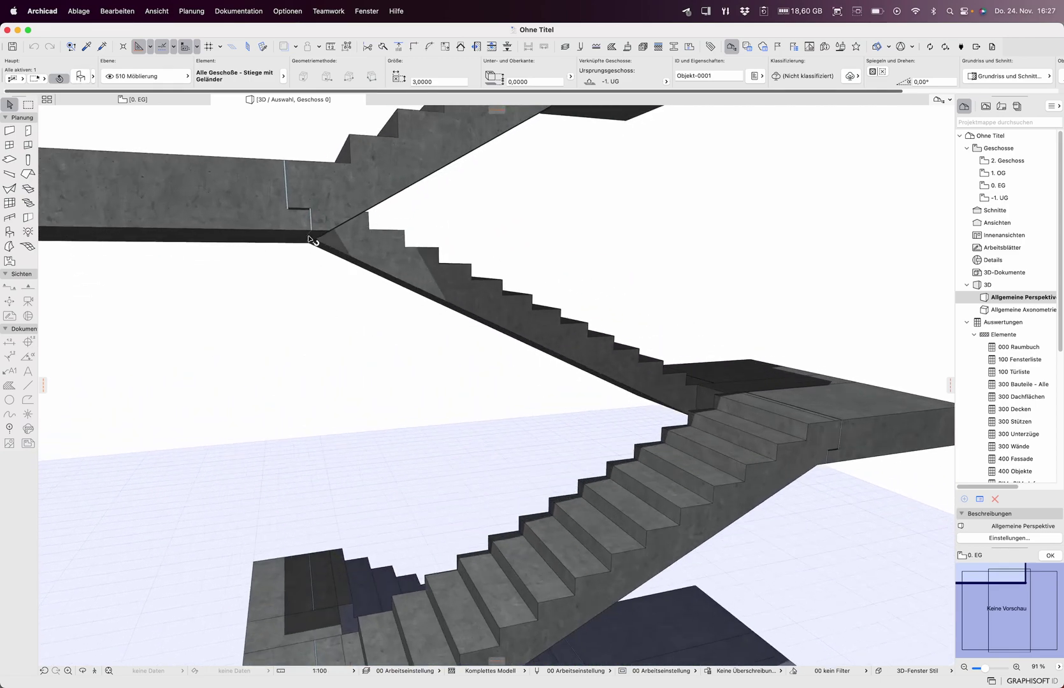
scroll(321, 255, up, 3)
scroll(323, 255, down, 1)
mouse_move(304, 258)
shift+middle_down()
mouse_move(337, 318)
mouse_move(520, 350)
mouse_move(739, 327)
shift+middle_up()
click(739, 327)
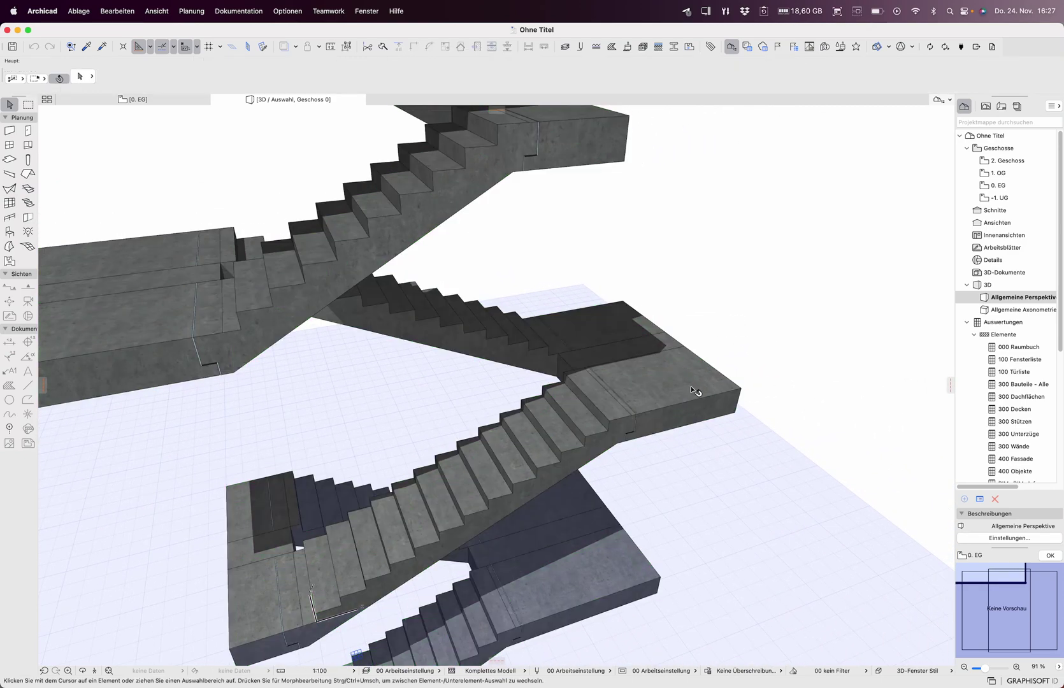
click(694, 392)
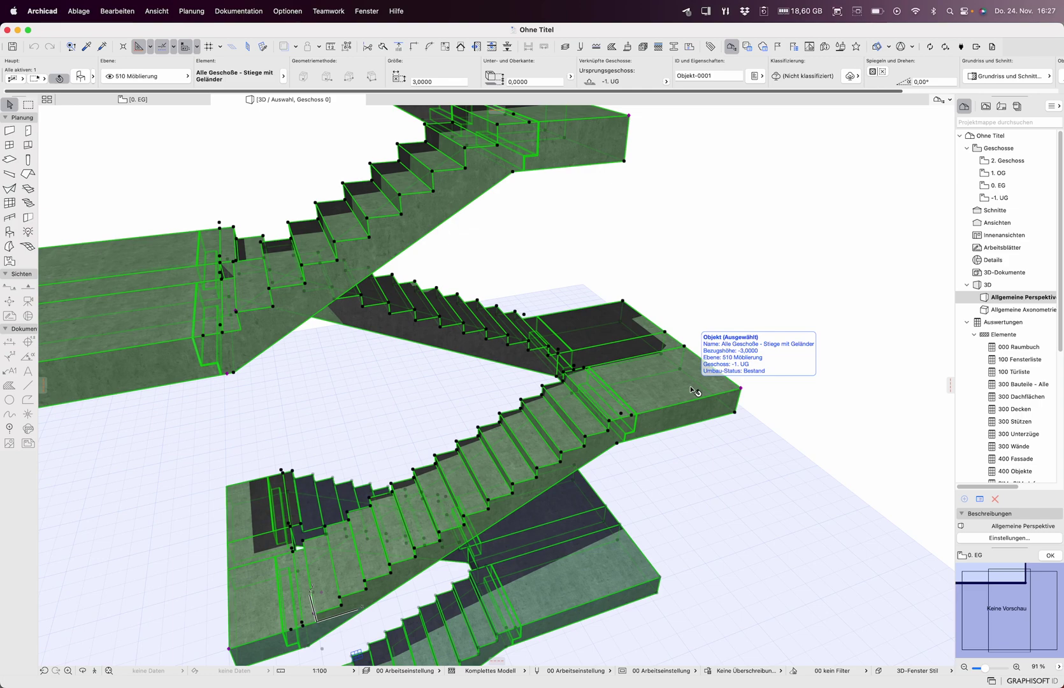
double_click(691, 388)
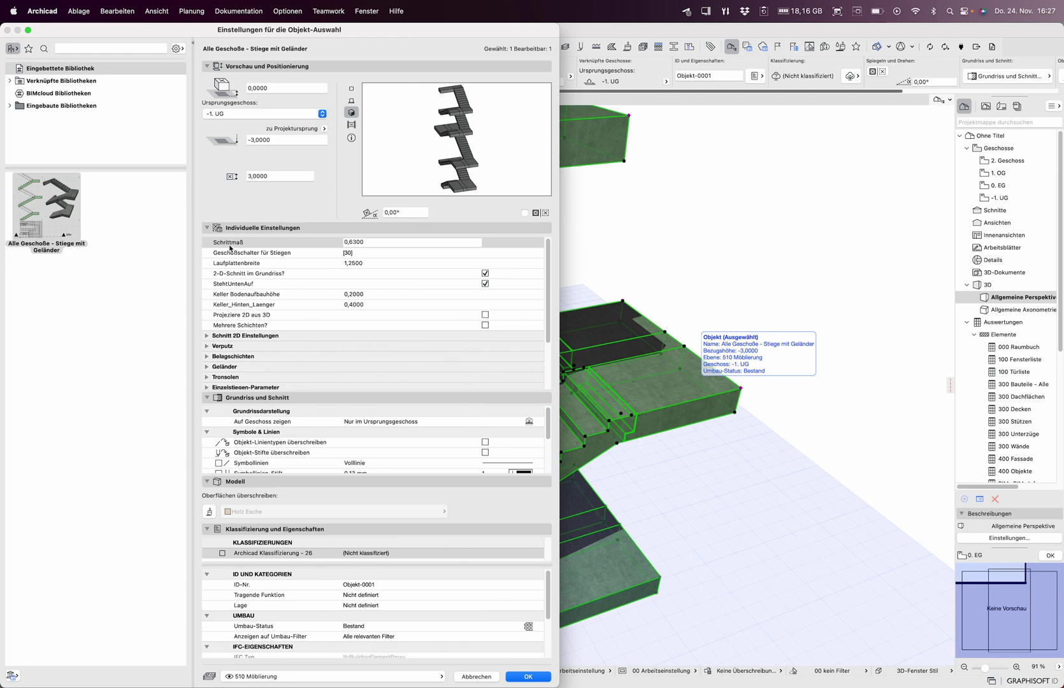
Step: Edit Schrittmaß, then tick 'Geländer 3D ein?' under Geländer and confirm
click(381, 243)
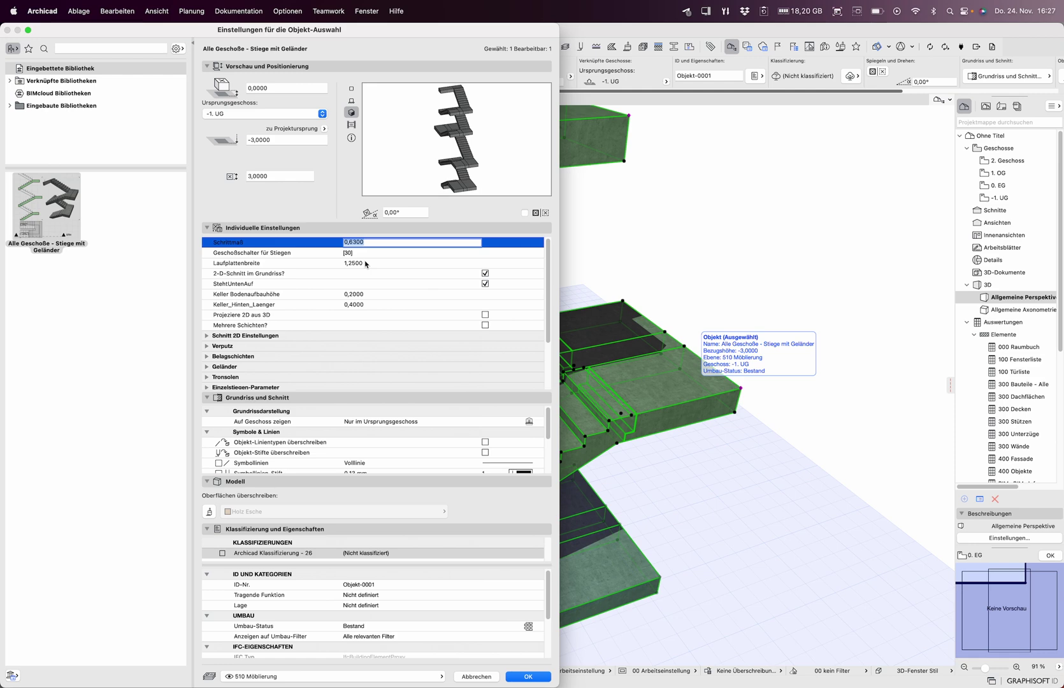
click(206, 370)
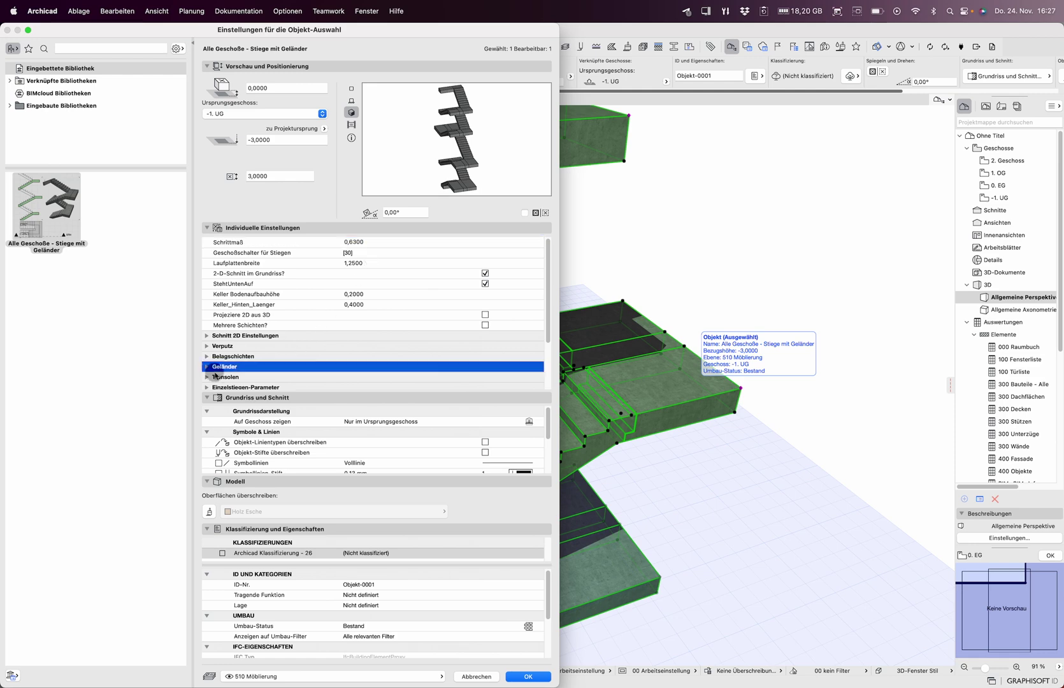
click(486, 378)
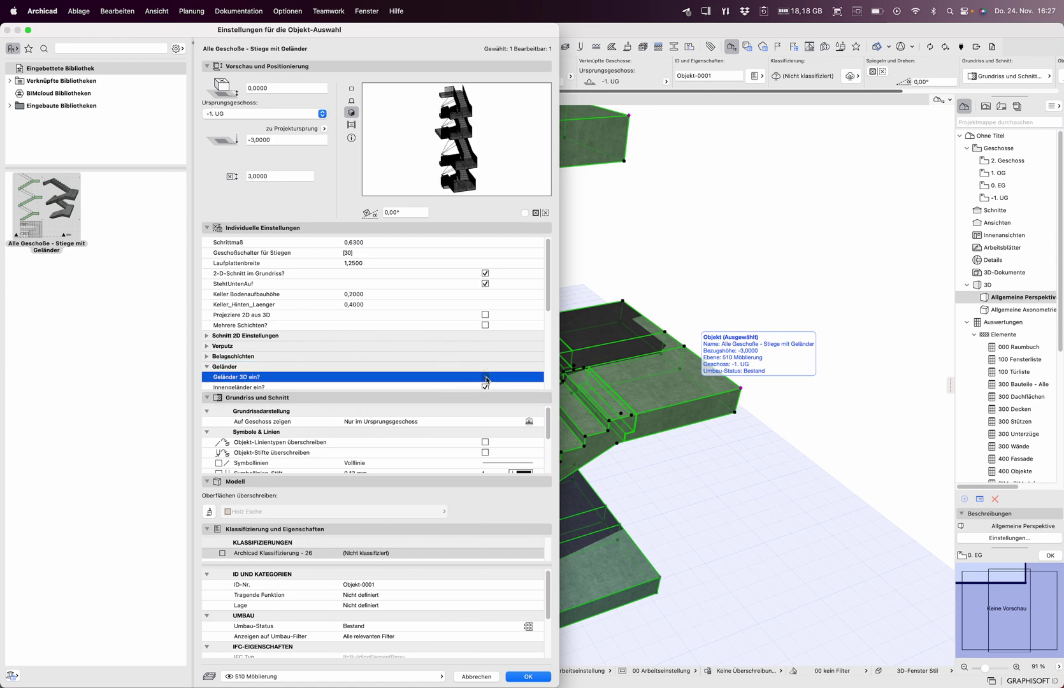
click(528, 677)
click(696, 525)
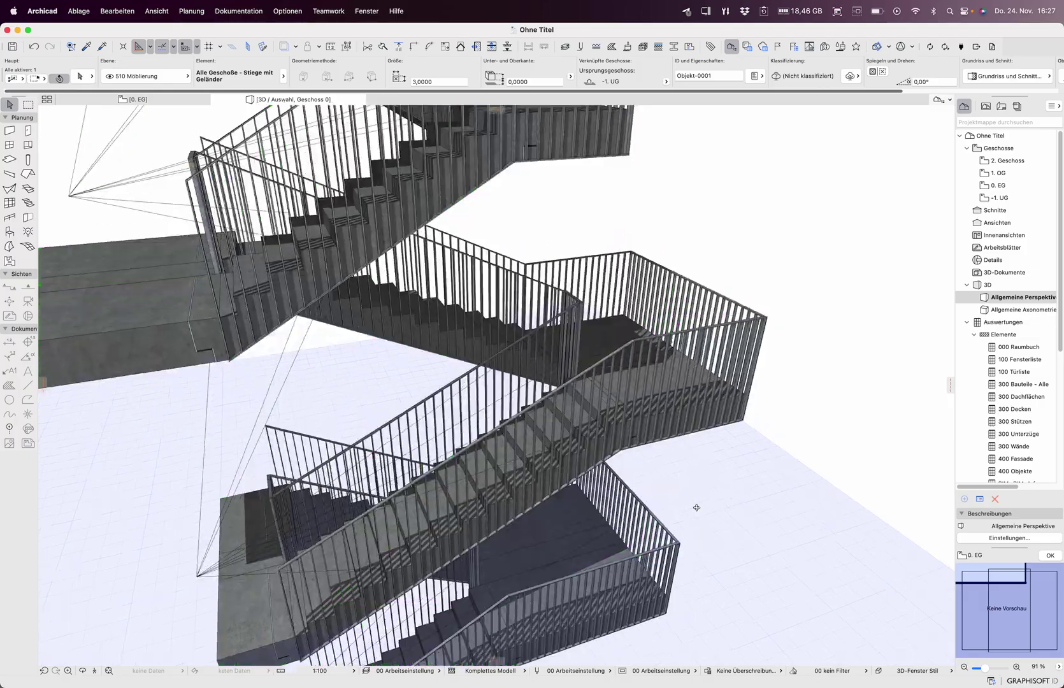
shift+middle_drag(696, 505, 552, 438)
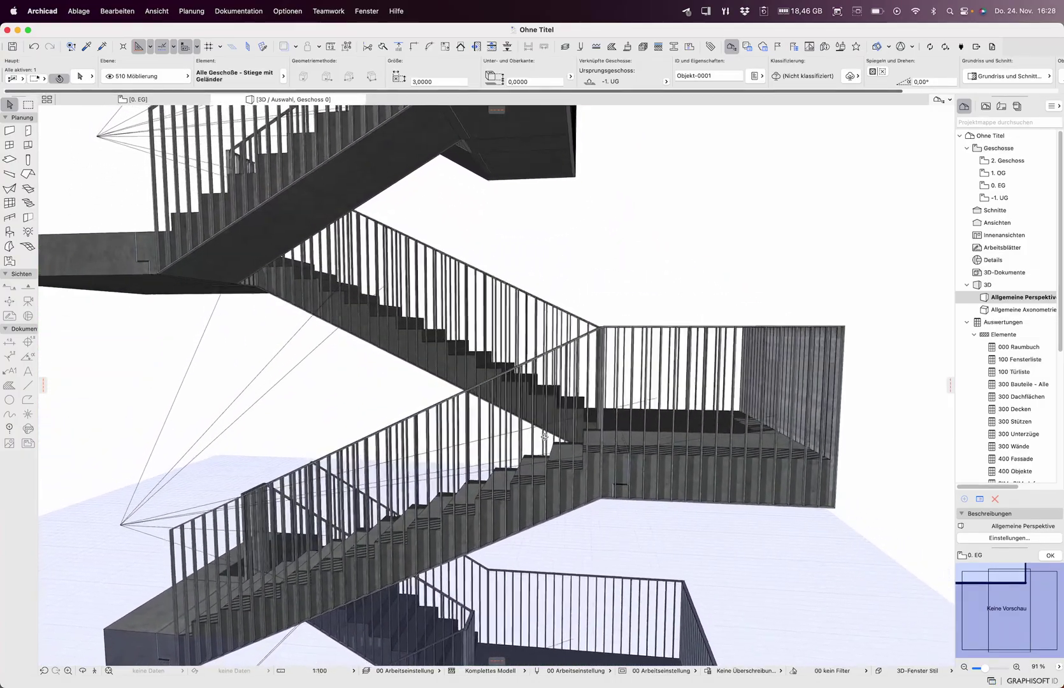
shift+middle_drag(552, 437, 541, 439)
scroll(597, 316, up, 3)
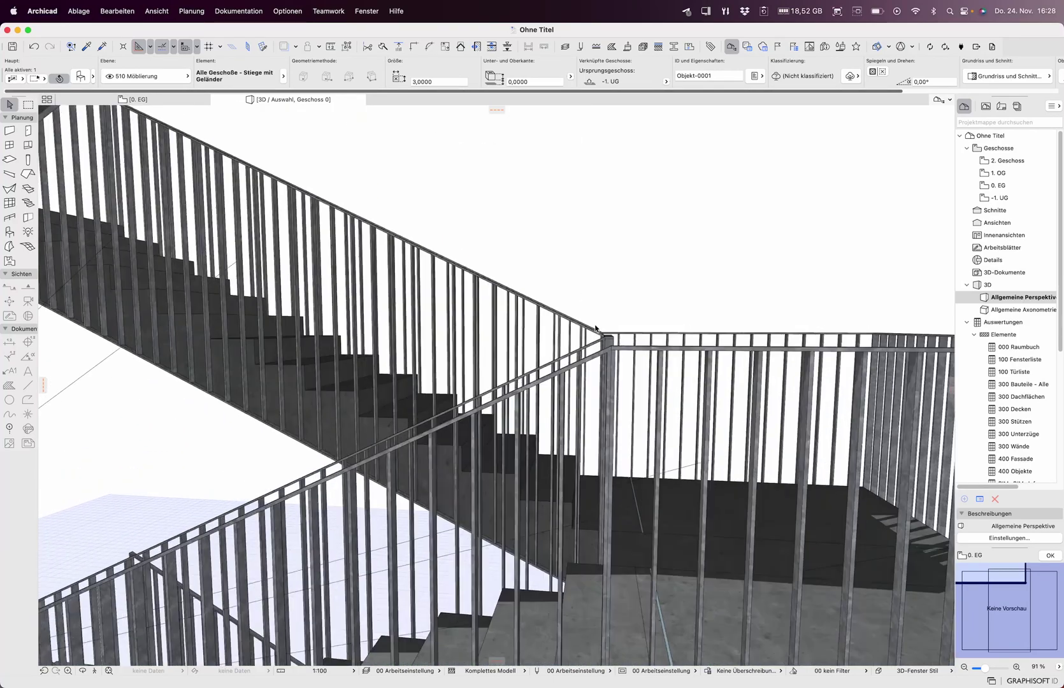
click(582, 343)
click(701, 306)
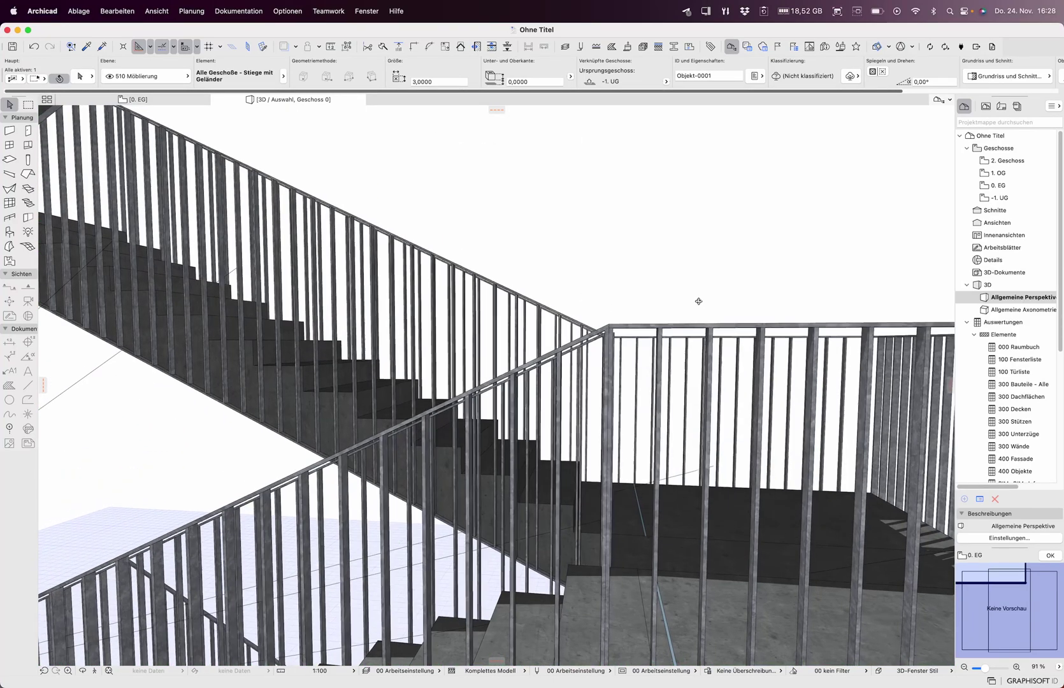
shift+middle_drag(700, 304, 683, 326)
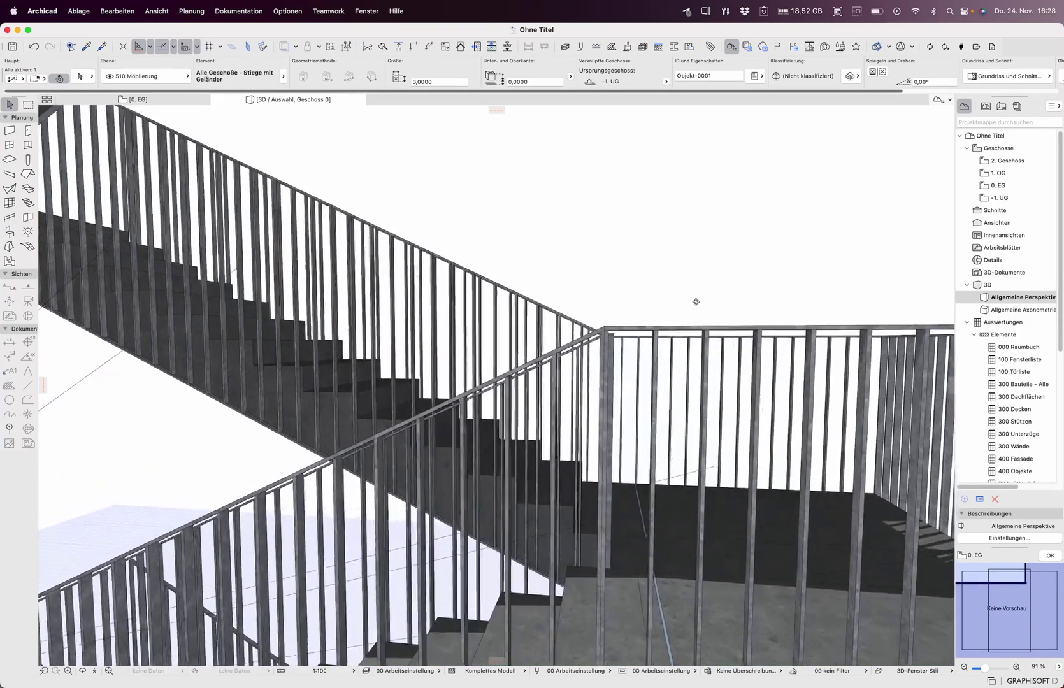
click(585, 348)
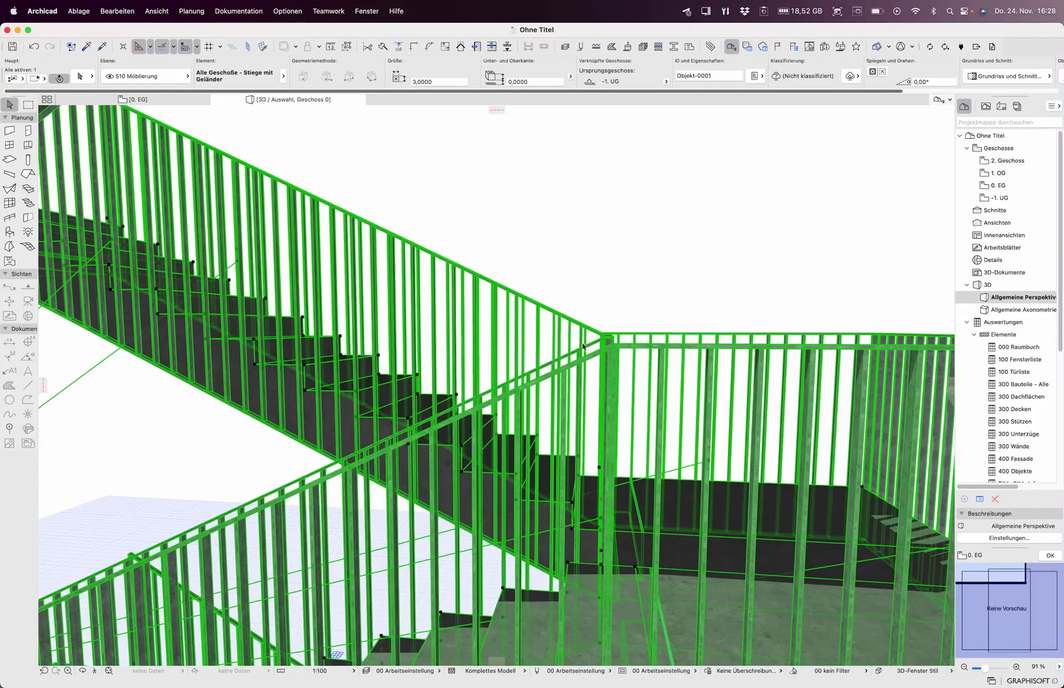
scroll(684, 467, down, 10)
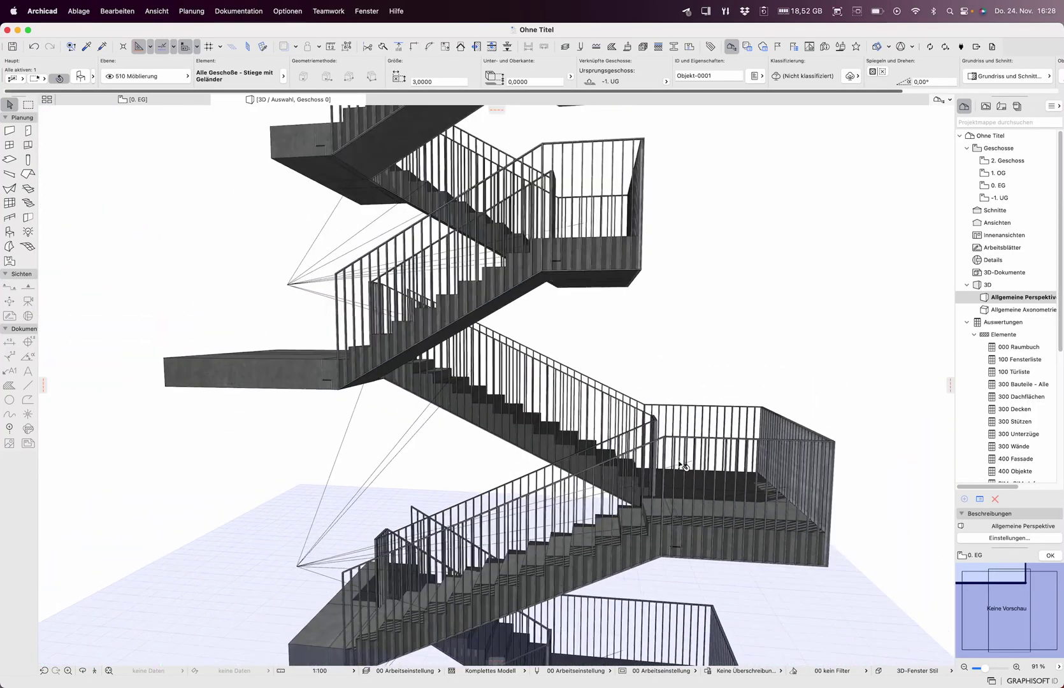
scroll(680, 545, up, 3)
scroll(679, 543, up, 3)
click(680, 543)
scroll(680, 543, up, 3)
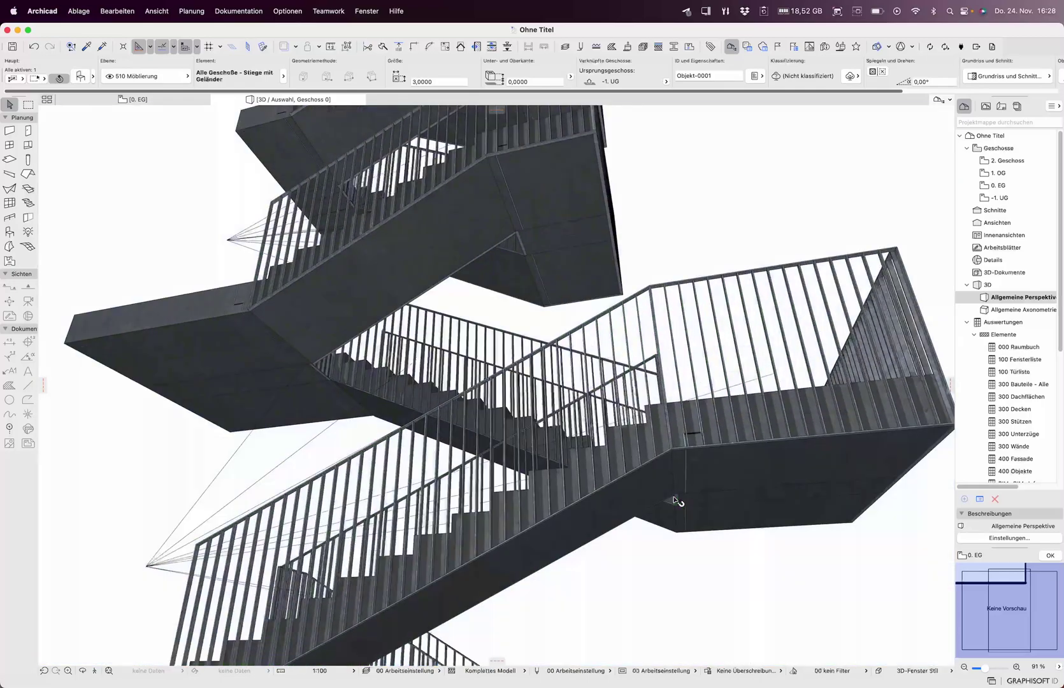
scroll(679, 532, up, 3)
scroll(678, 516, up, 3)
scroll(677, 501, up, 3)
click(675, 500)
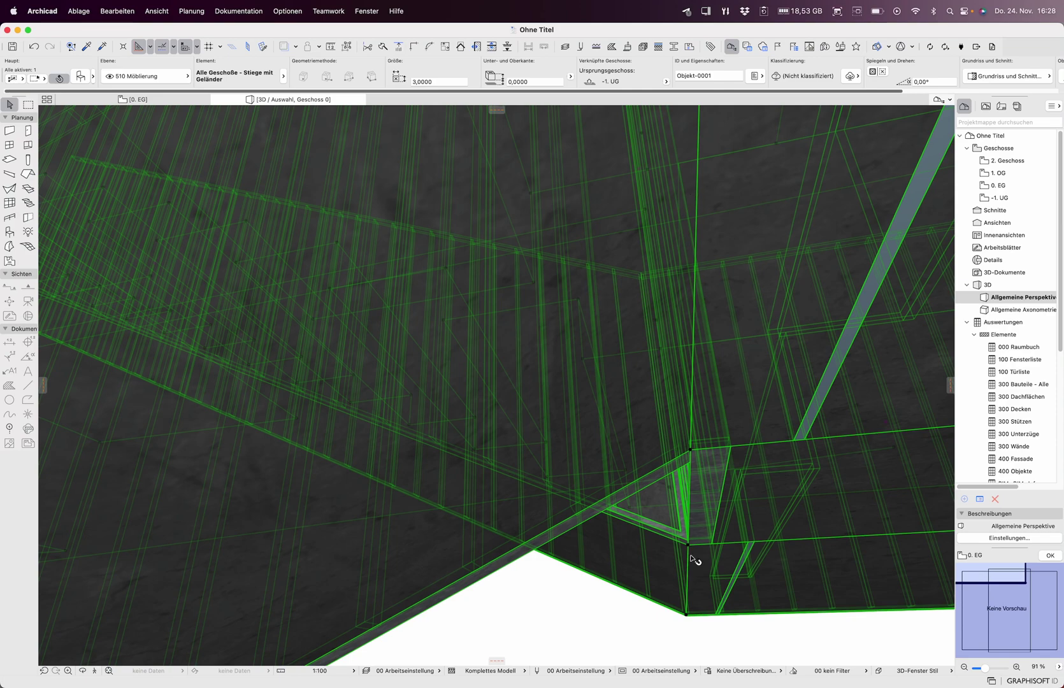
mouse_move(686, 632)
shift+middle_down()
mouse_move(692, 571)
mouse_move(719, 530)
shift+middle_up()
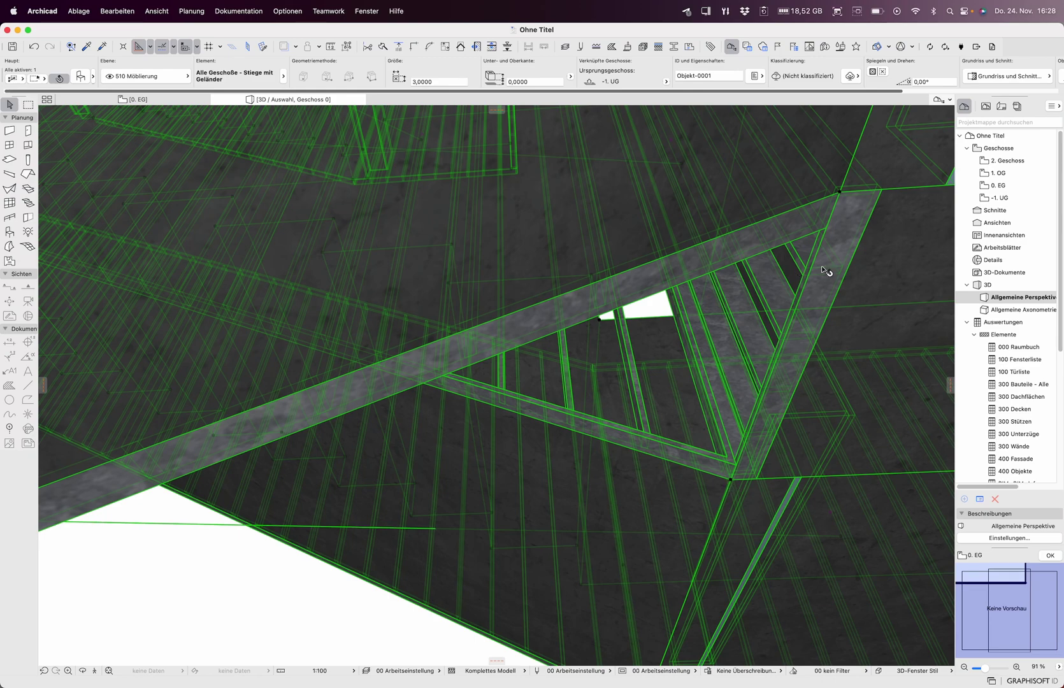
scroll(715, 441, down, 3)
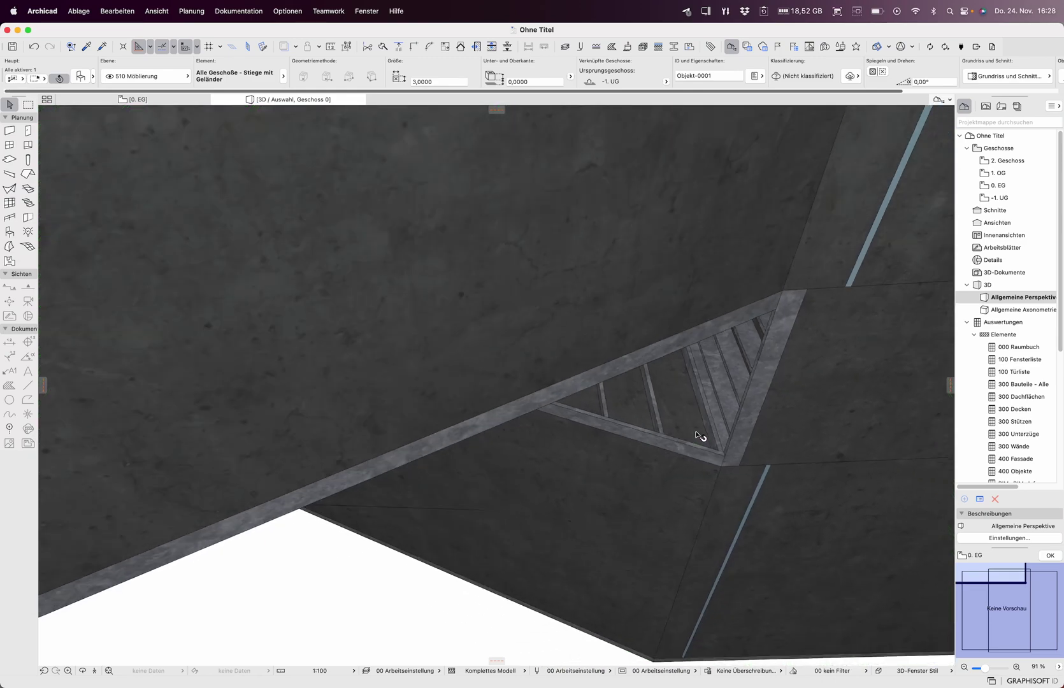
scroll(714, 441, down, 2)
scroll(715, 441, down, 3)
scroll(775, 528, down, 3)
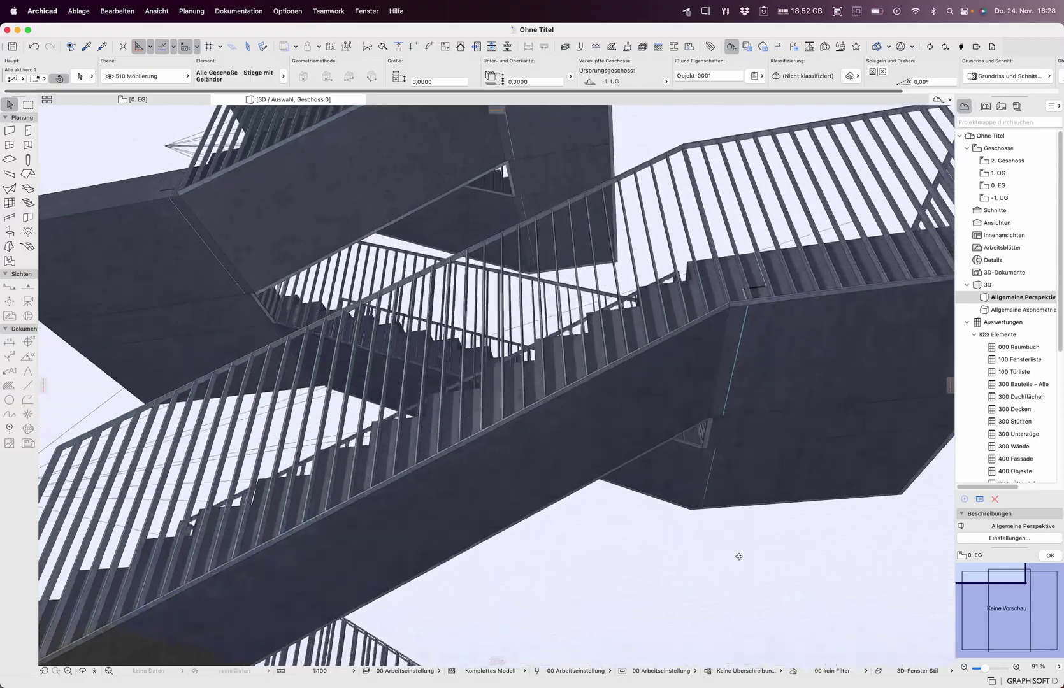
shift+middle_drag(739, 557, 725, 630)
mouse_move(584, 613)
shift+middle_down()
mouse_move(588, 628)
mouse_move(812, 660)
shift+middle_up()
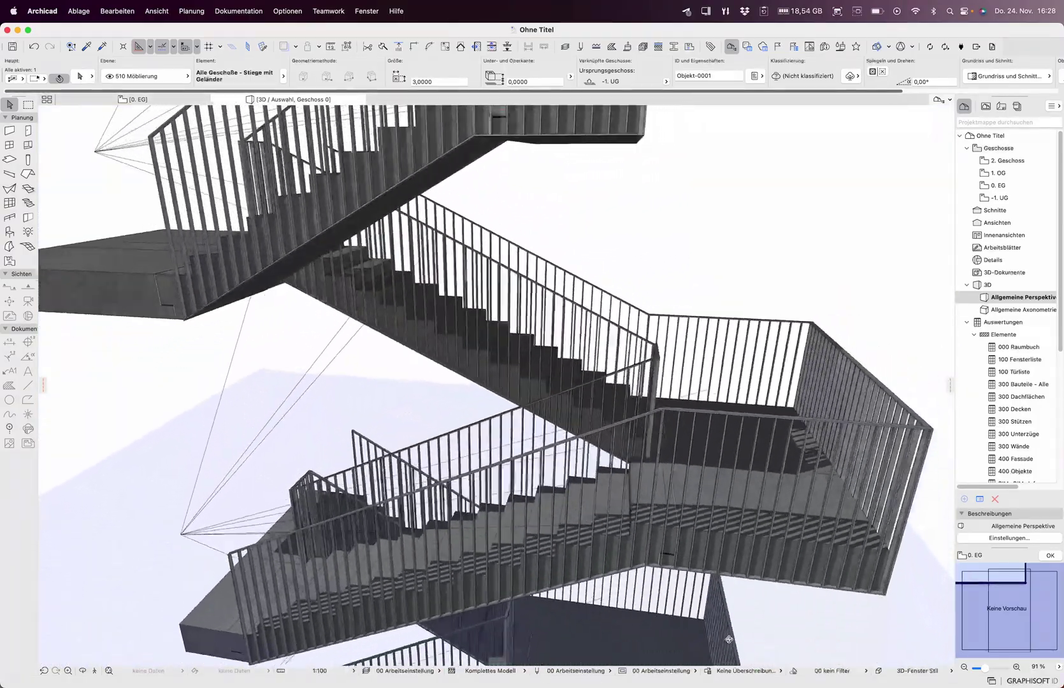
key(ctrl+a)
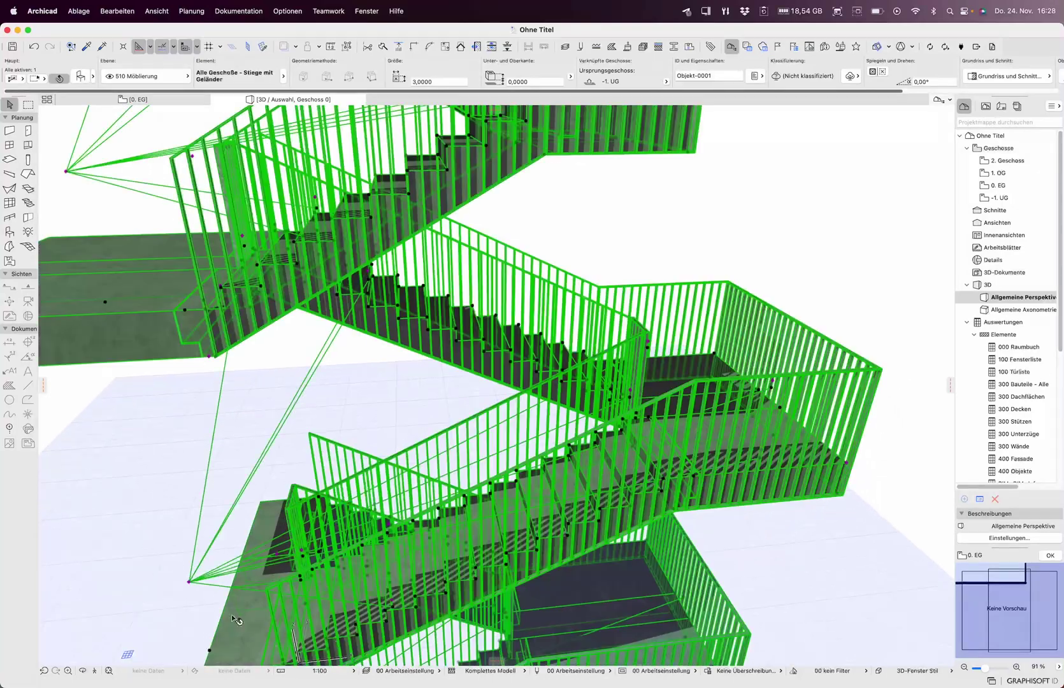
mouse_move(309, 522)
shift+middle_down()
mouse_move(425, 414)
mouse_move(361, 489)
mouse_move(729, 451)
shift+middle_up()
key(Escape)
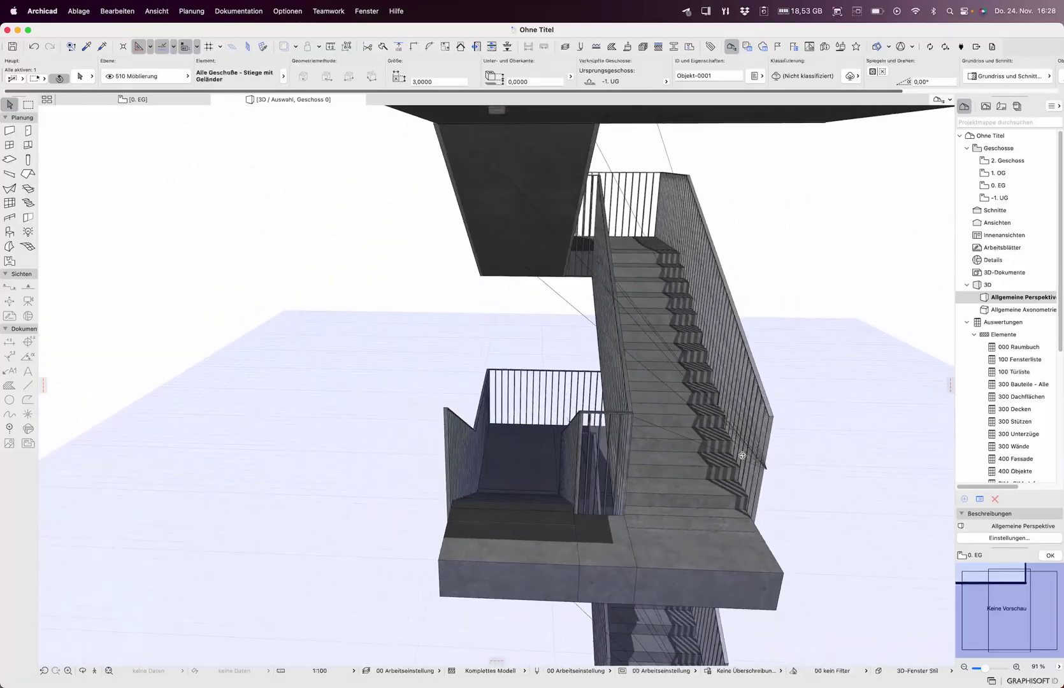
click(729, 452)
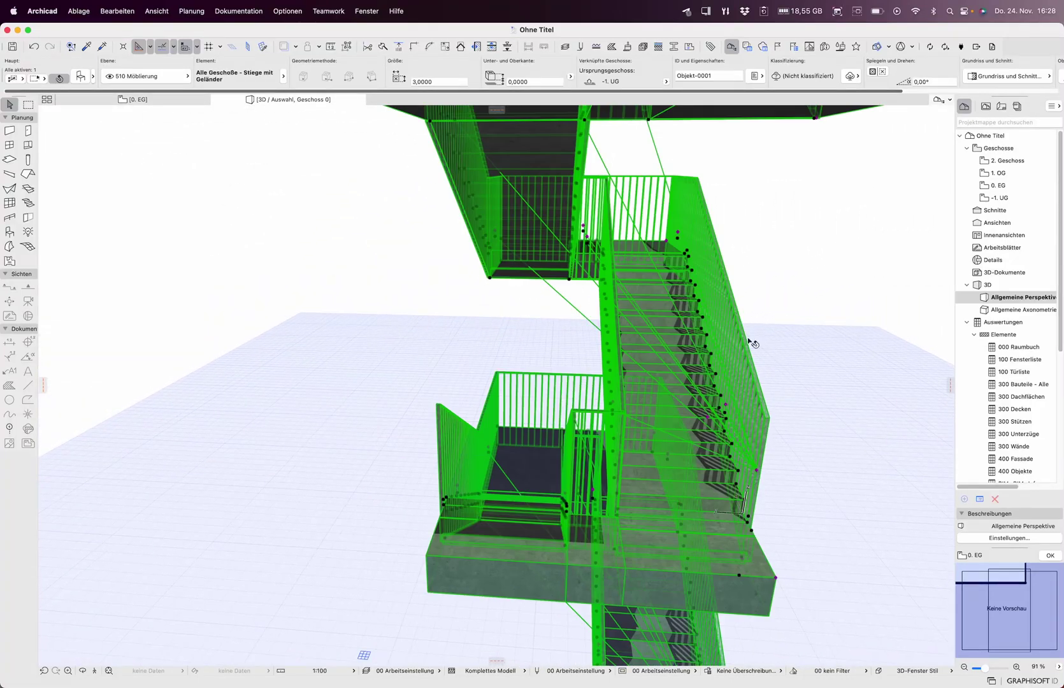
click(679, 236)
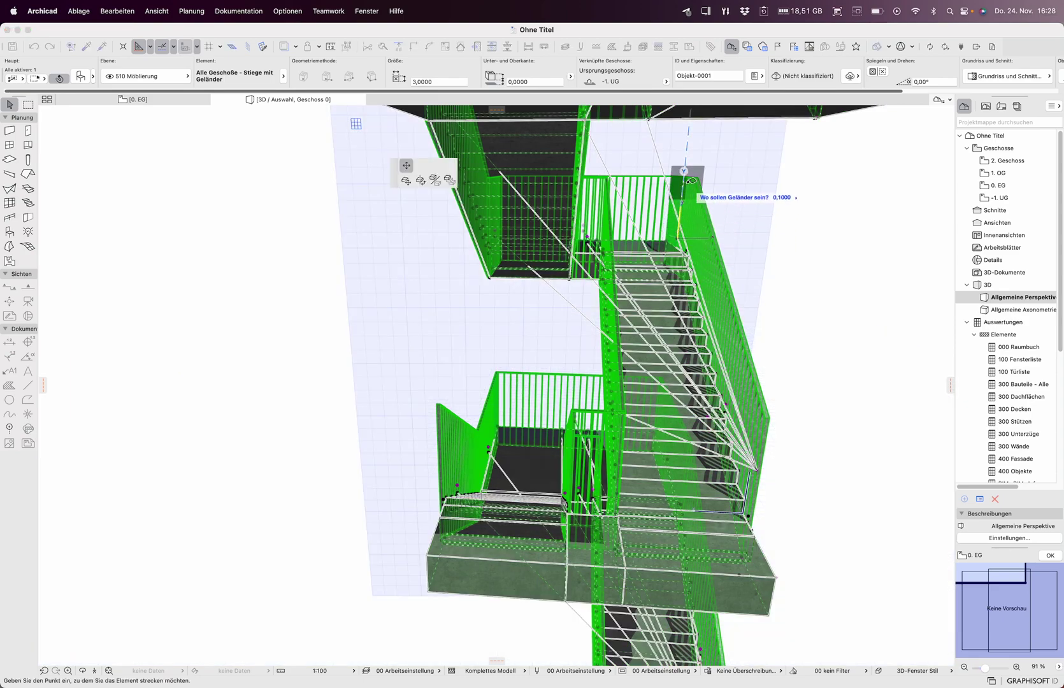
key(Escape)
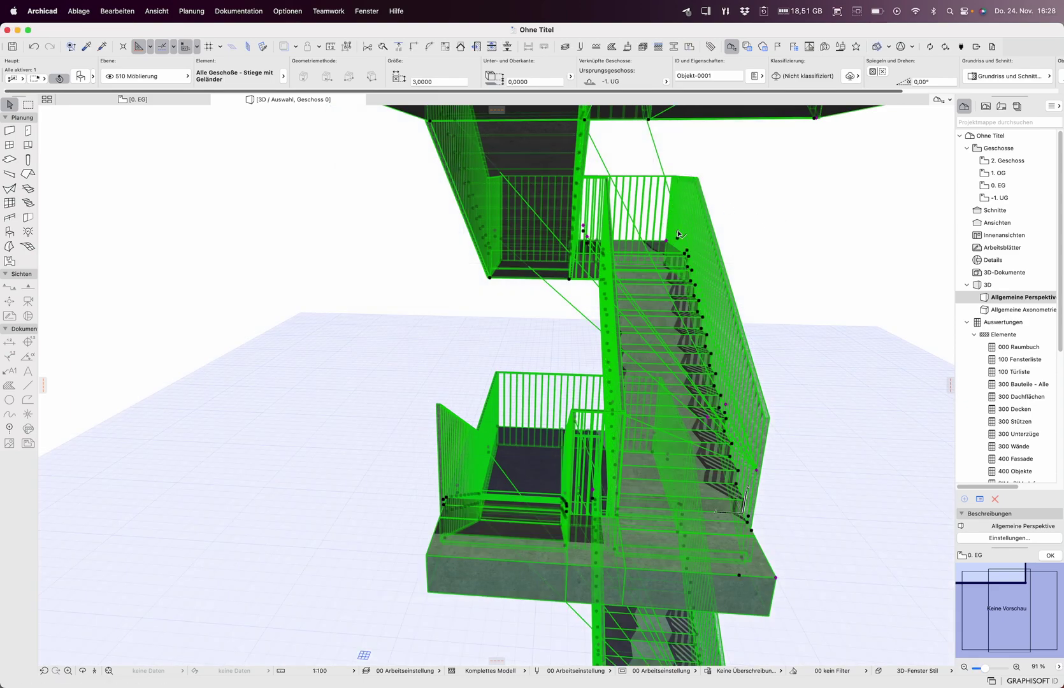
click(680, 235)
key(Escape)
click(816, 242)
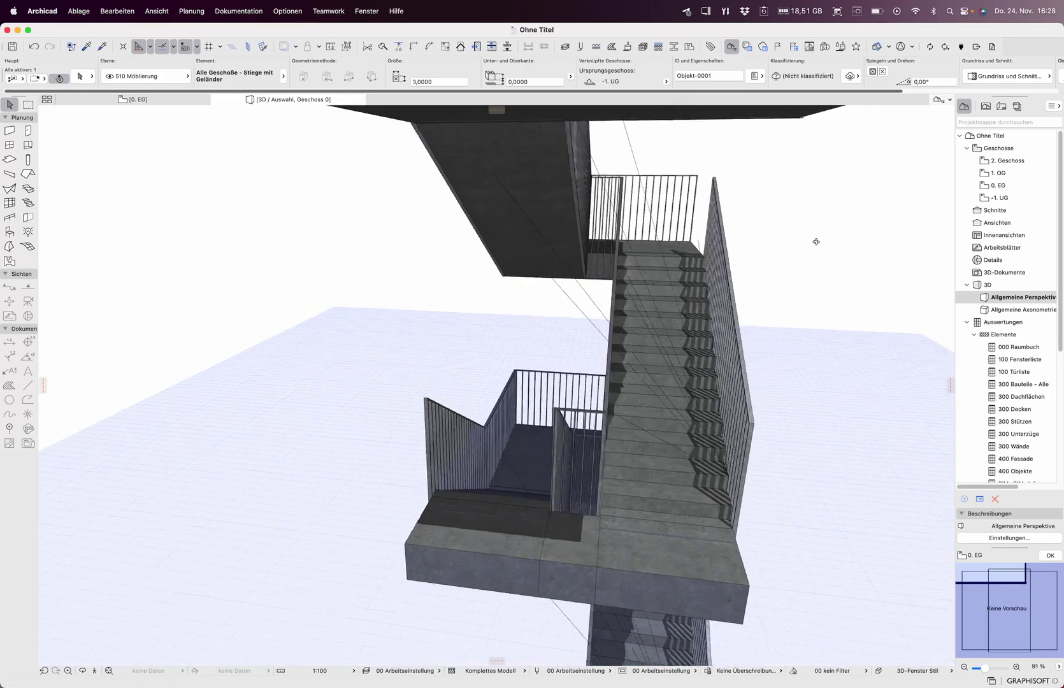
mouse_move(816, 242)
shift+middle_down()
mouse_move(448, 291)
mouse_move(632, 410)
shift+middle_up()
key(super+a)
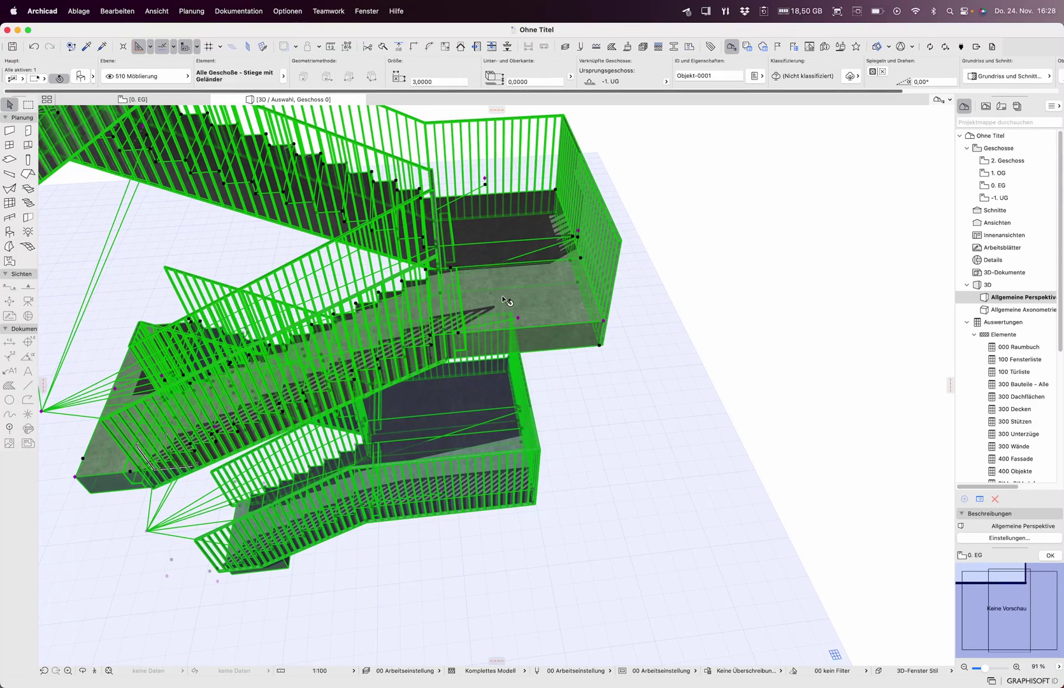
click(521, 318)
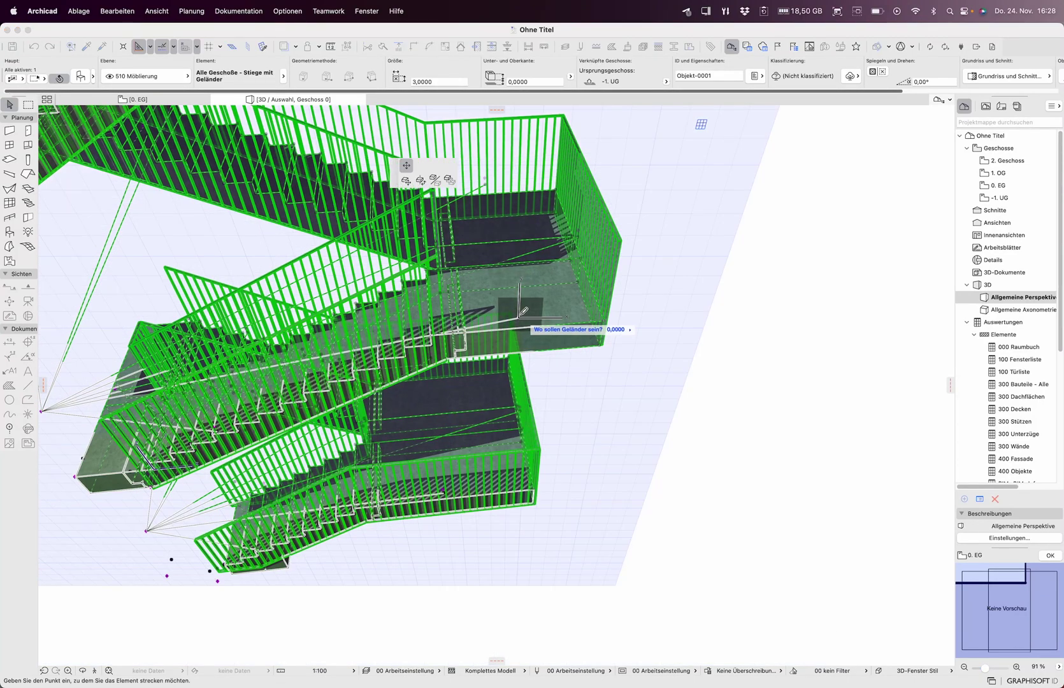
click(524, 312)
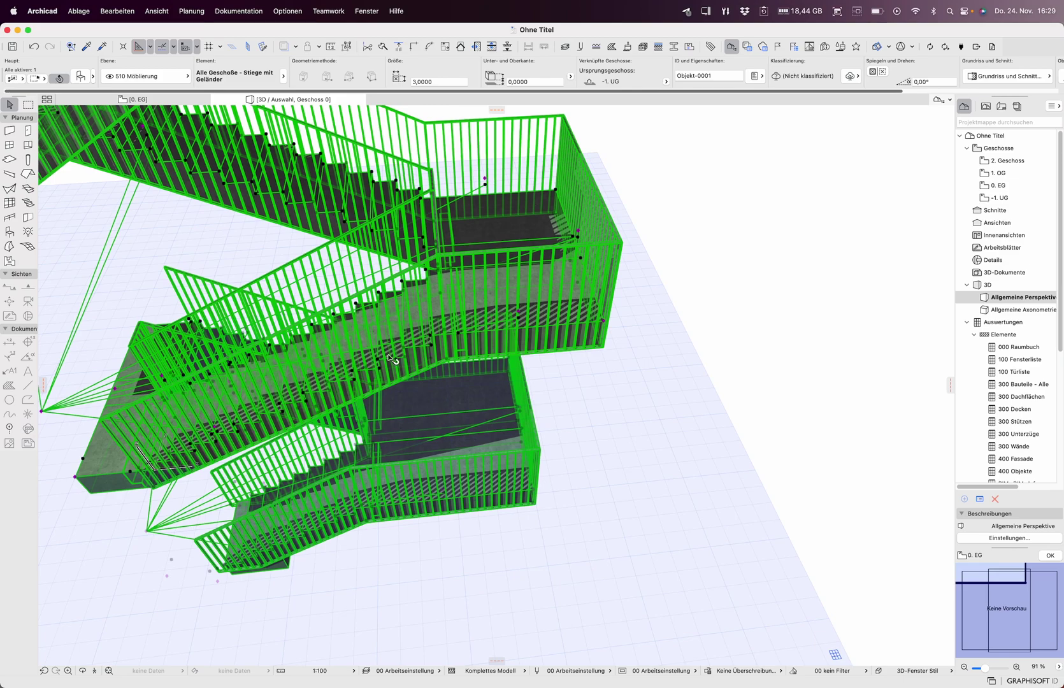
key(Escape)
mouse_move(391, 359)
shift+middle_down()
mouse_move(556, 447)
mouse_move(875, 318)
shift+middle_up()
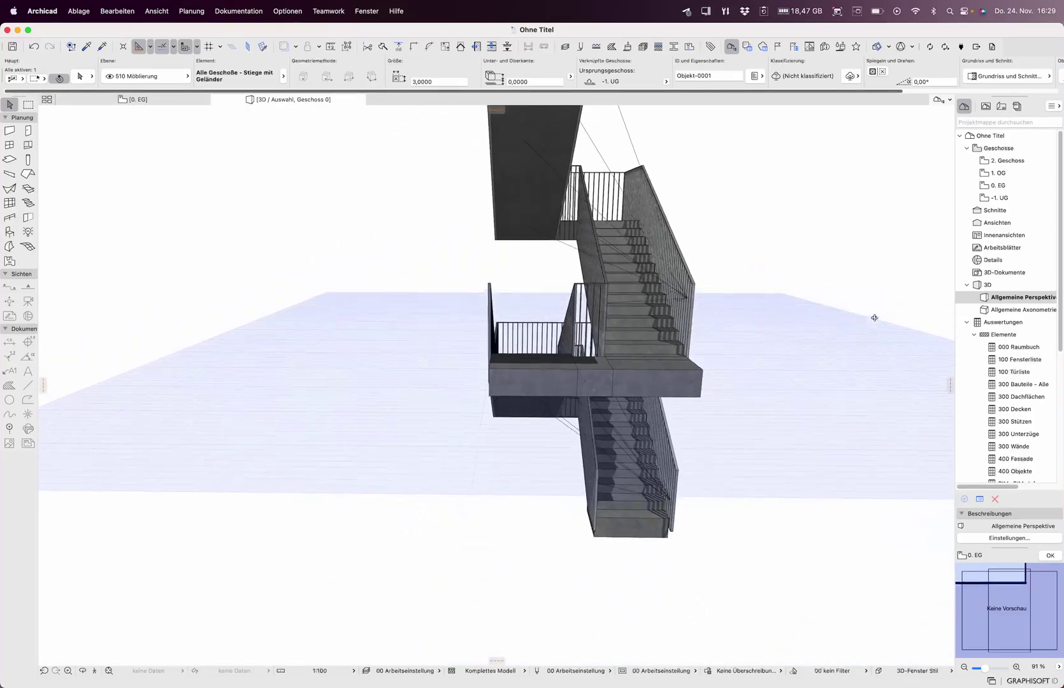
shift+middle_drag(874, 318, 388, 363)
click(460, 257)
key(Escape)
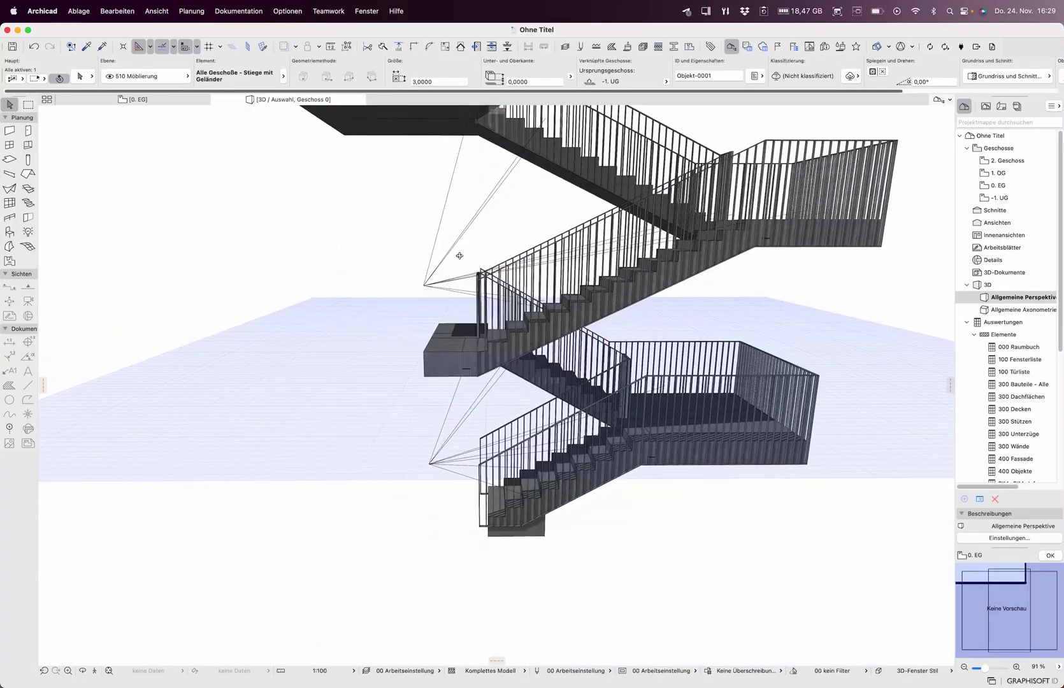
scroll(470, 270, up, 3)
scroll(492, 290, up, 3)
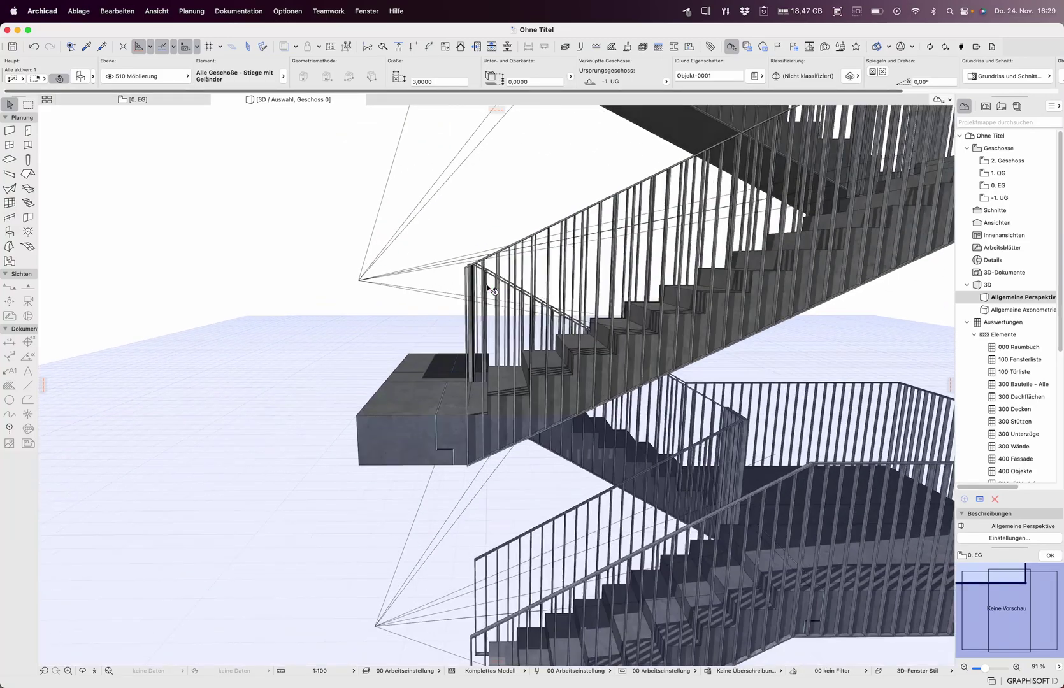
scroll(396, 285, up, 3)
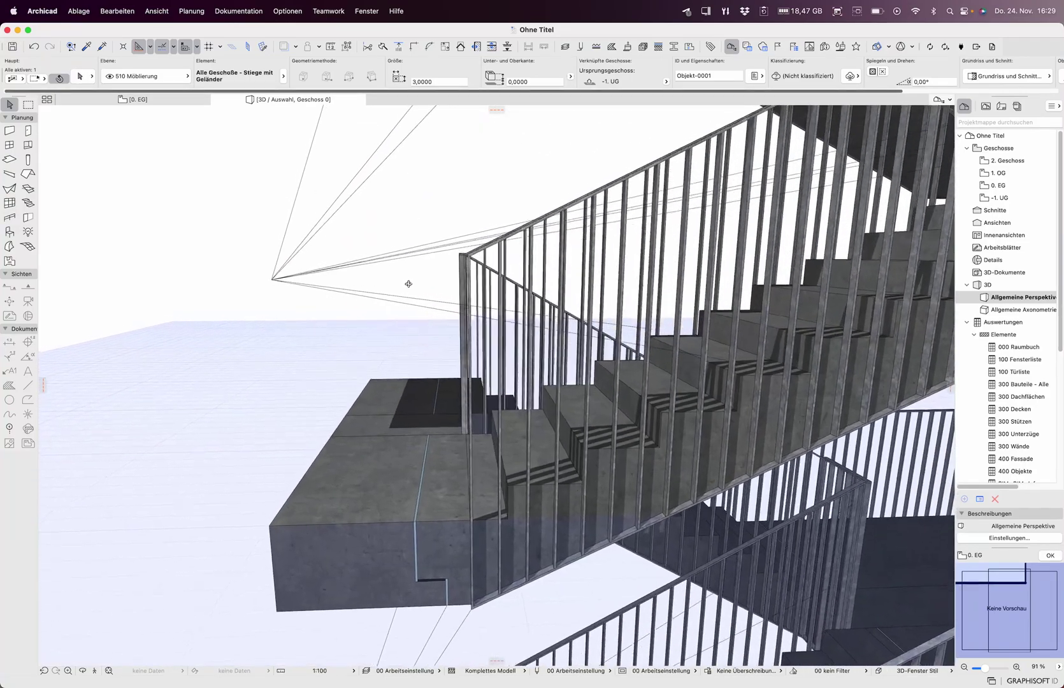
click(468, 257)
shift+middle_drag(482, 285, 644, 284)
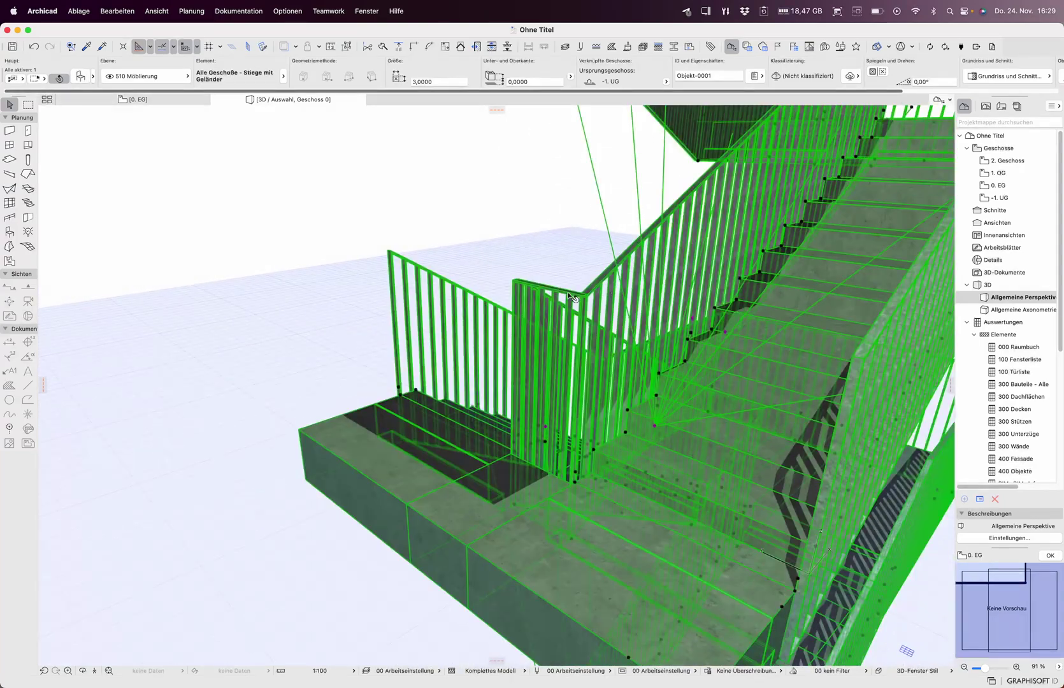
shift+middle_drag(487, 281, 766, 342)
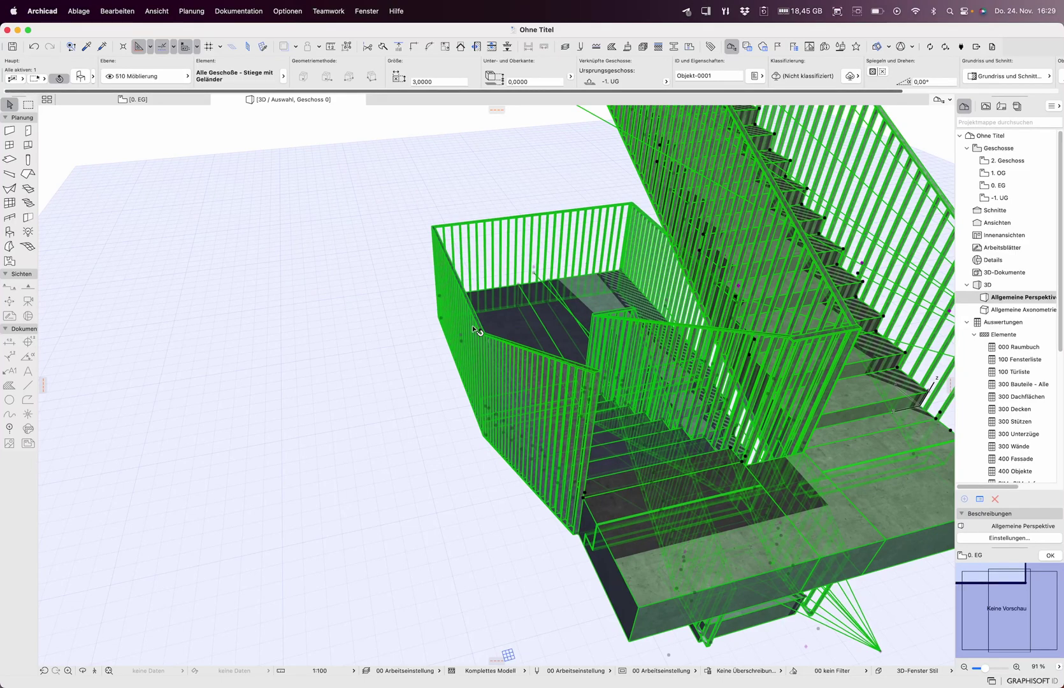
mouse_move(613, 402)
shift+middle_down()
mouse_move(114, 336)
mouse_move(668, 477)
shift+middle_up()
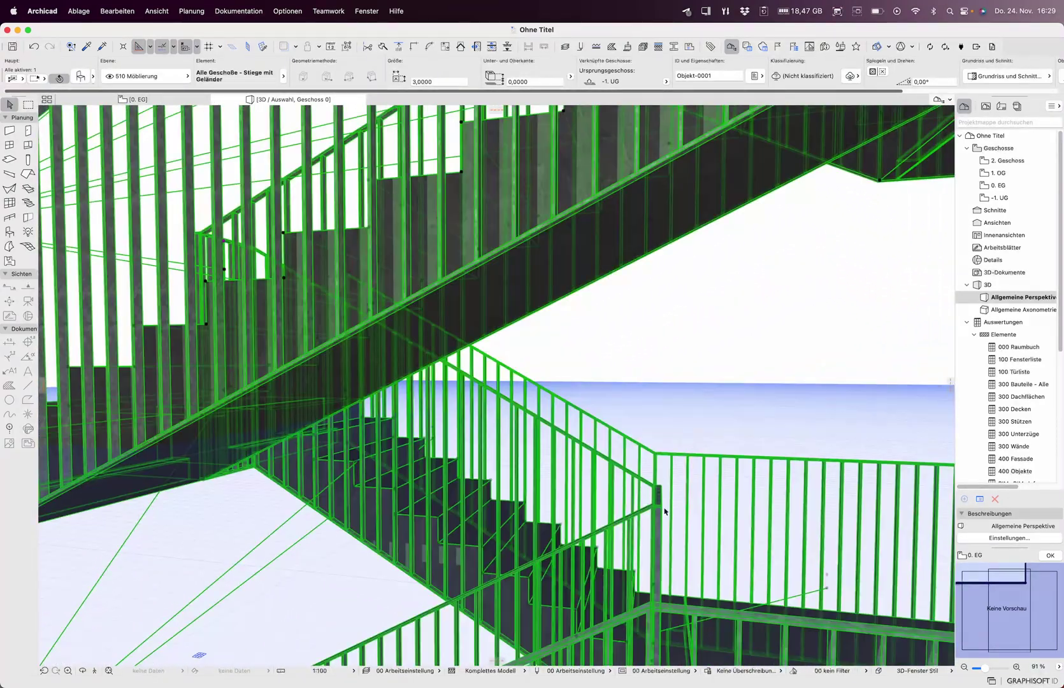
scroll(641, 478, down, 5)
mouse_move(673, 441)
shift+middle_down()
mouse_move(804, 513)
mouse_move(856, 564)
shift+middle_up()
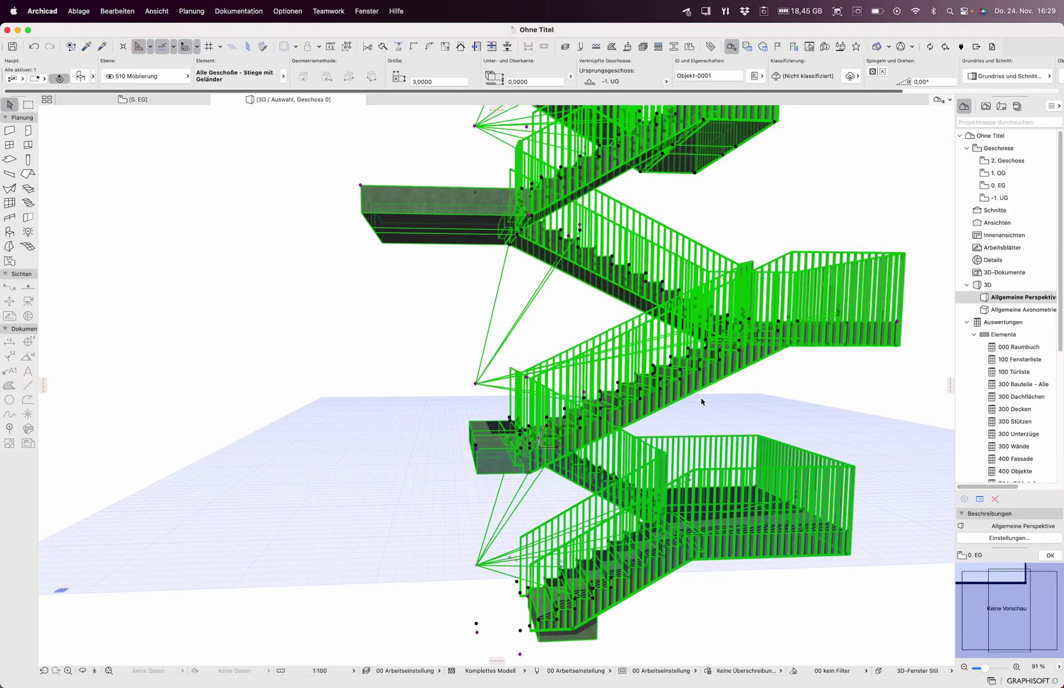
double_click(702, 403)
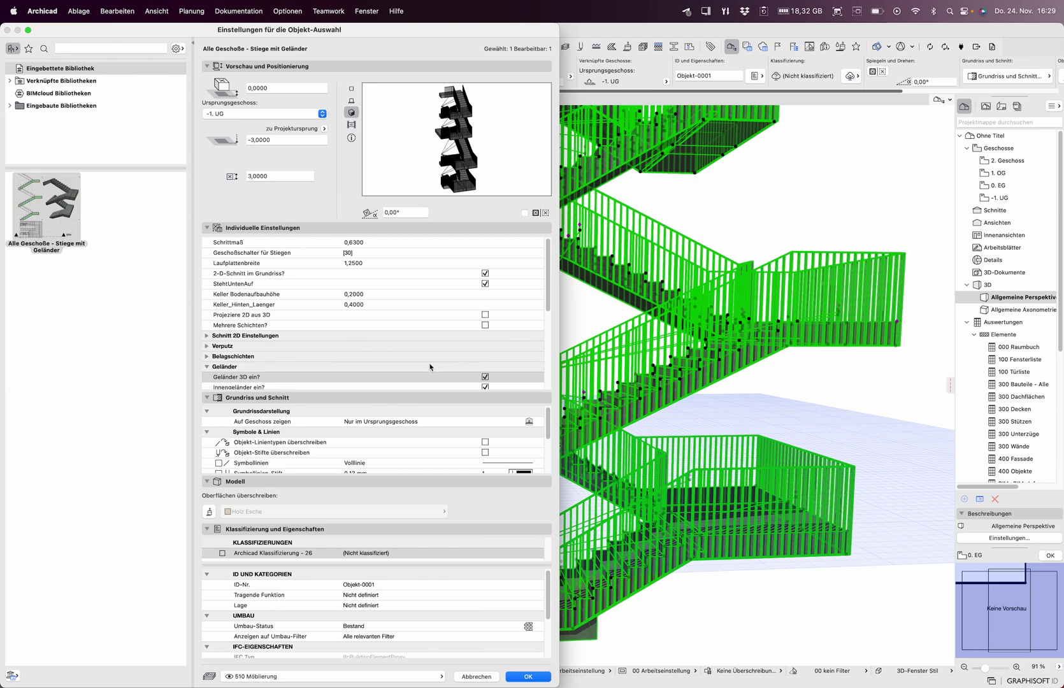
Step: Switch off the 3D, inner and outer railings under Geländer and apply
click(205, 368)
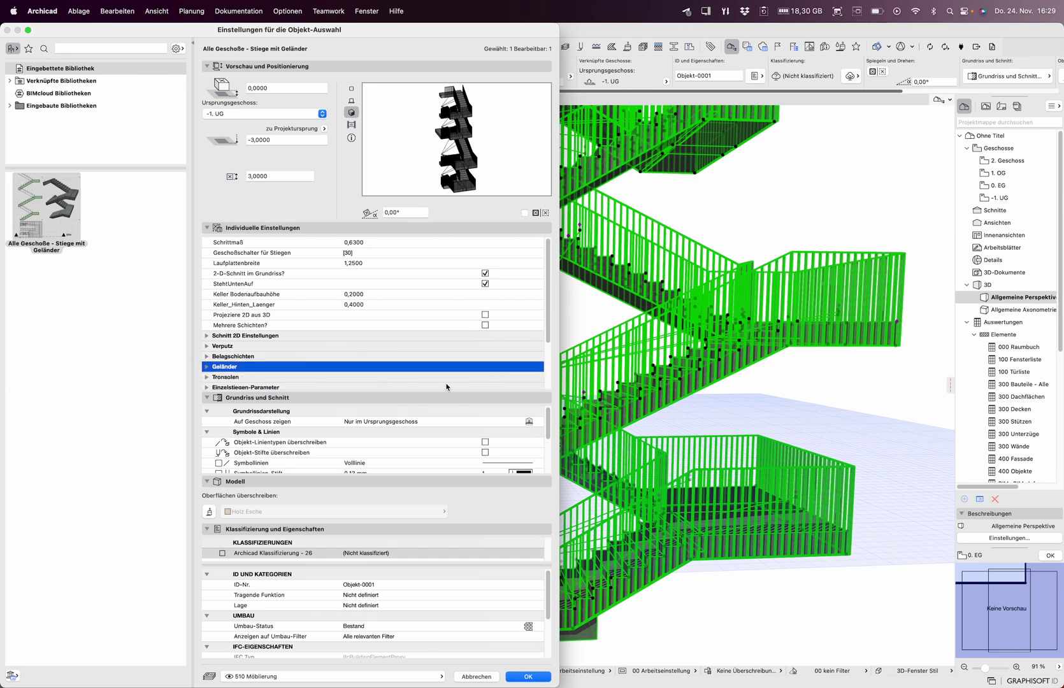
click(207, 368)
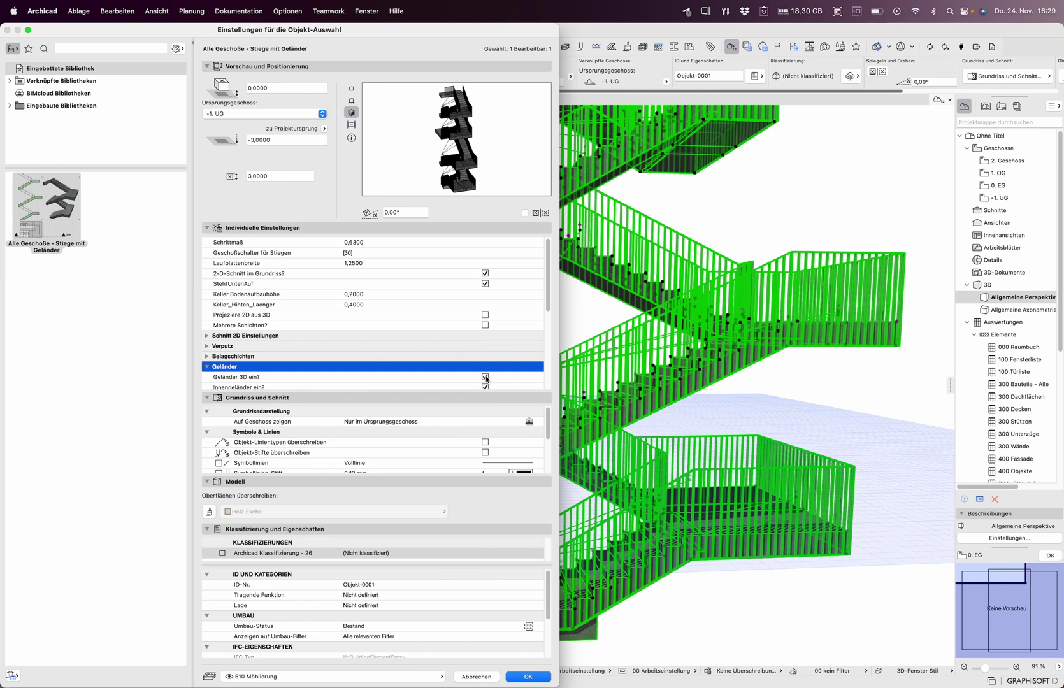
click(487, 379)
scroll(481, 349, down, 3)
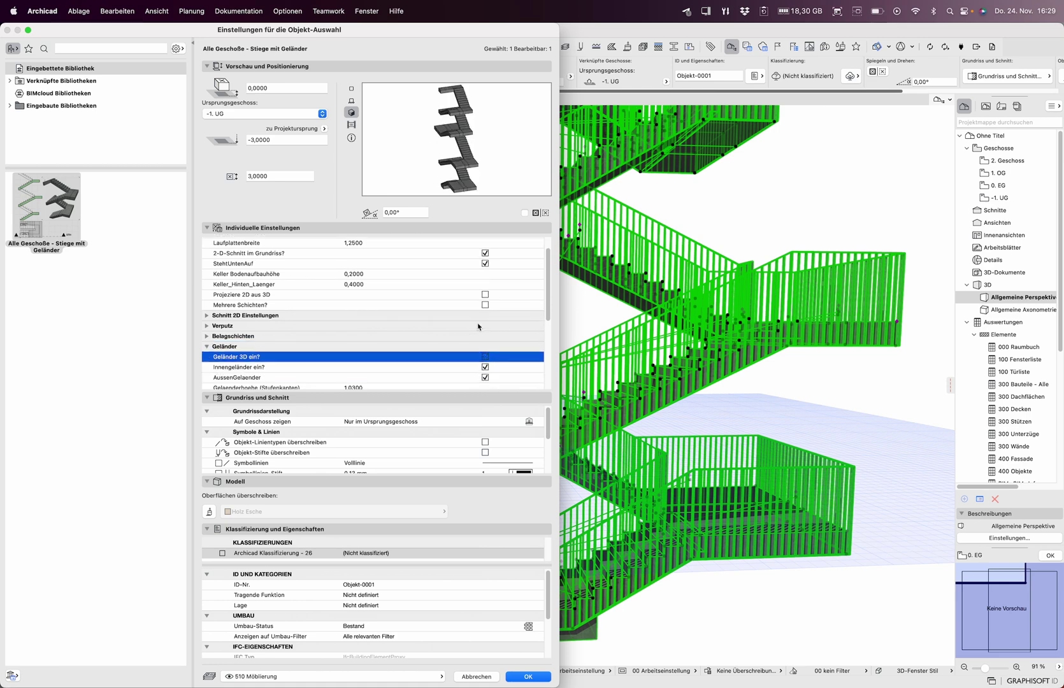
scroll(481, 330, down, 3)
click(486, 312)
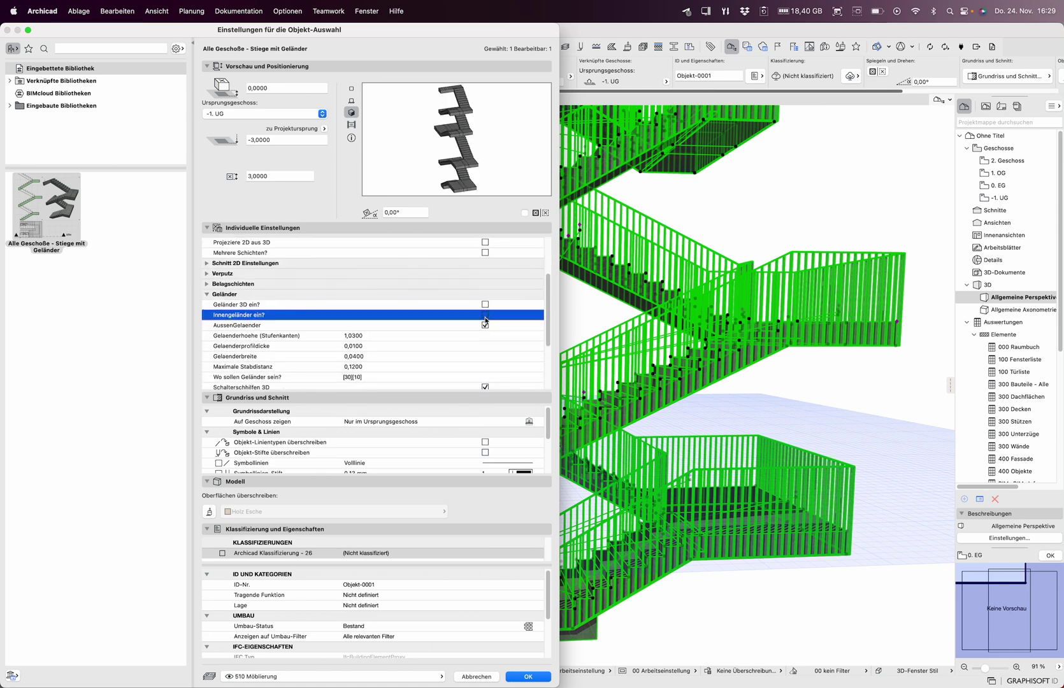
click(486, 325)
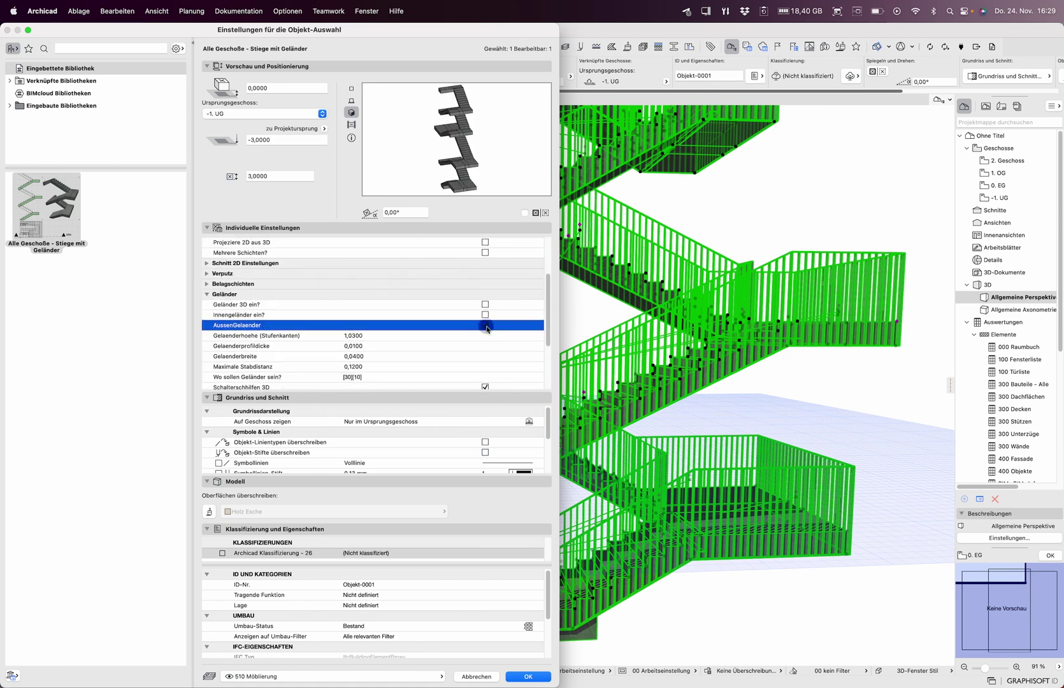
click(531, 679)
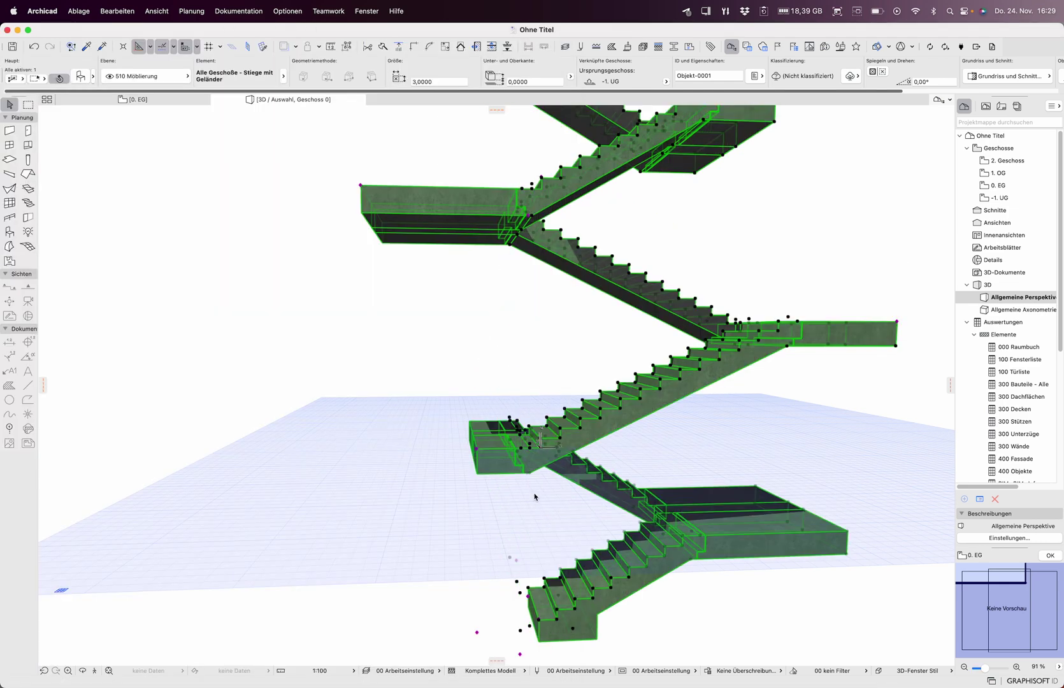
Step: Reopen the stair settings and turn the inner railing back on
key(super+t)
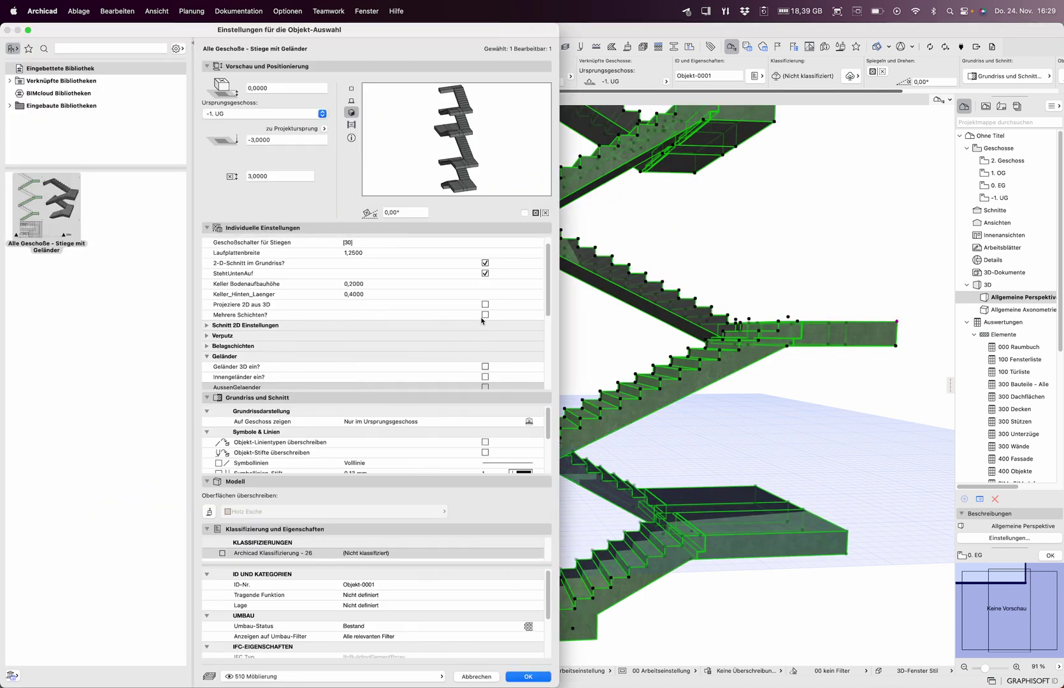
click(486, 377)
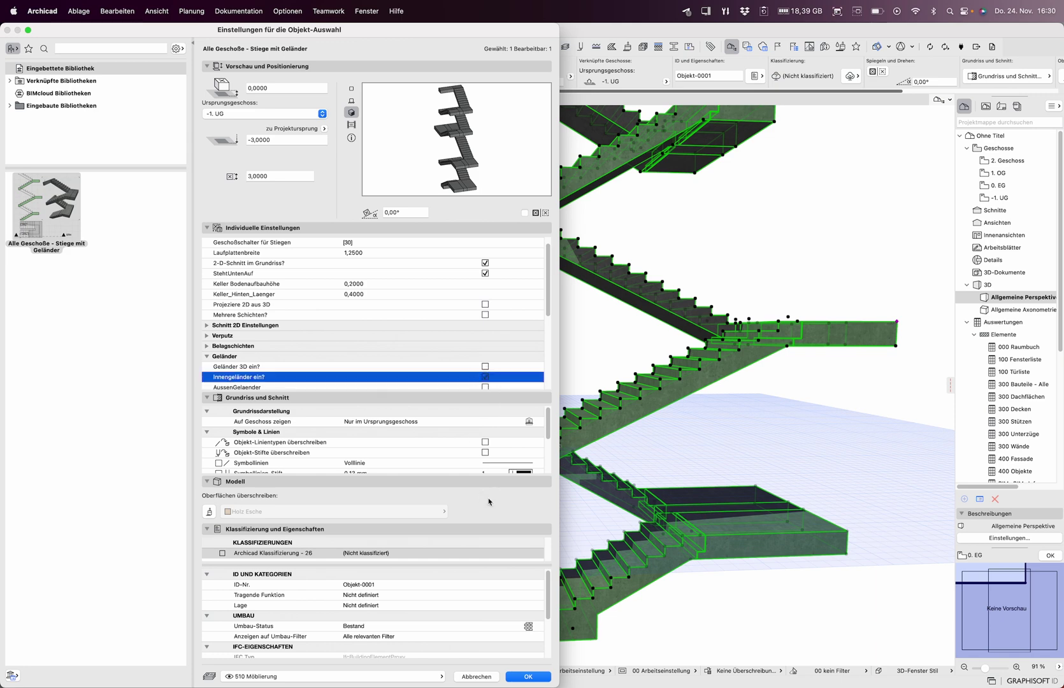
click(522, 677)
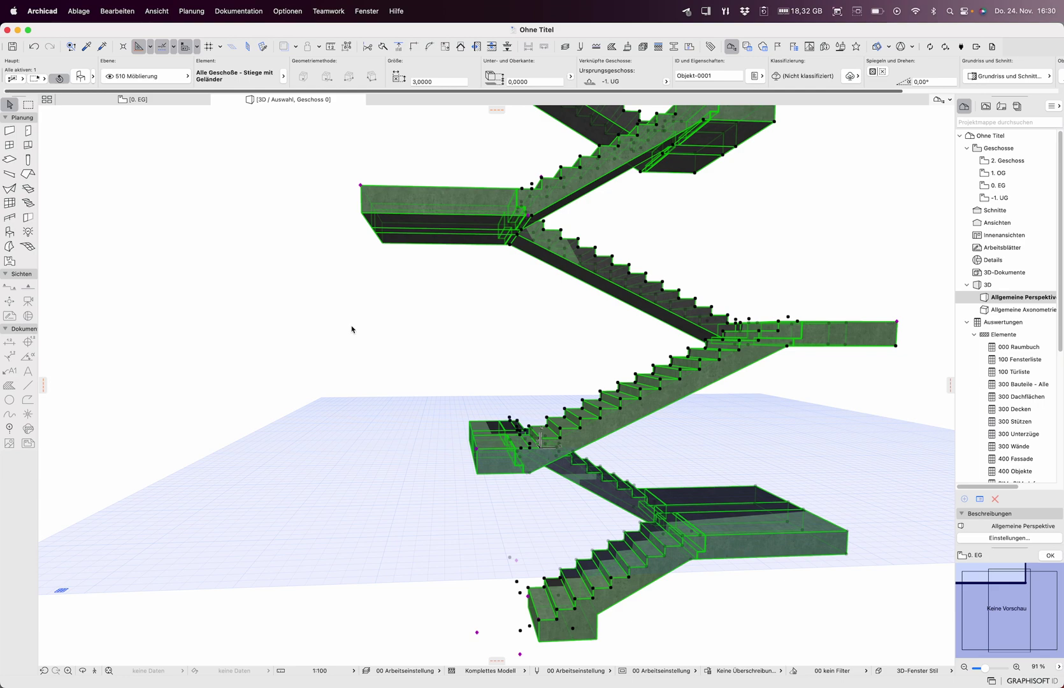
Step: Turn 'Geländer 3D ein?' back on, then deselect and orbit the stair
key(super+t)
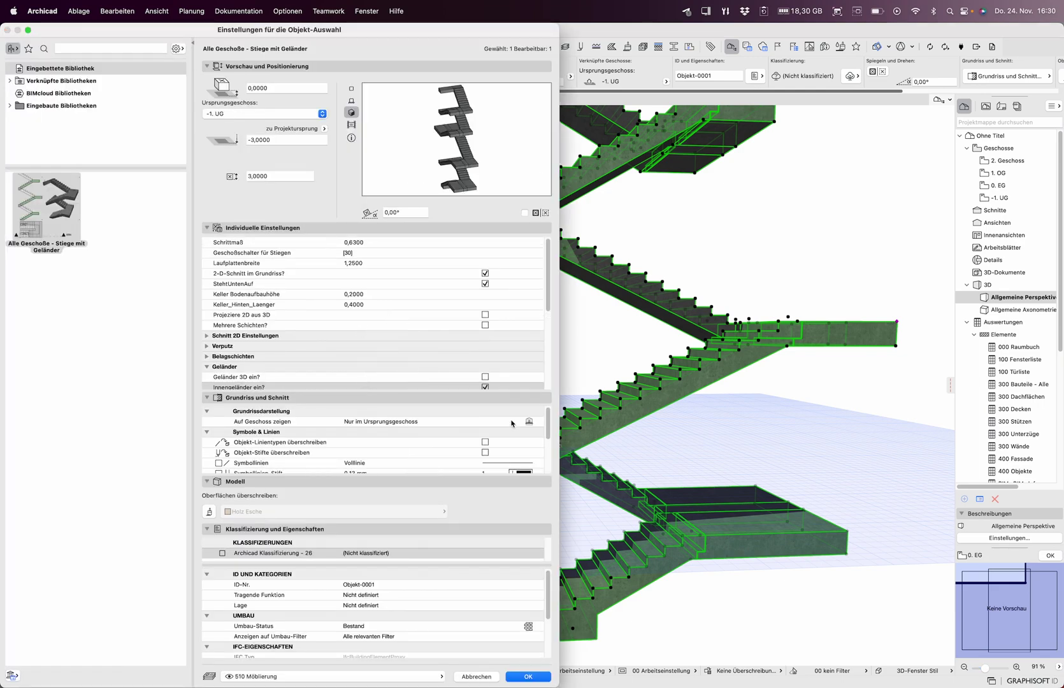
click(485, 376)
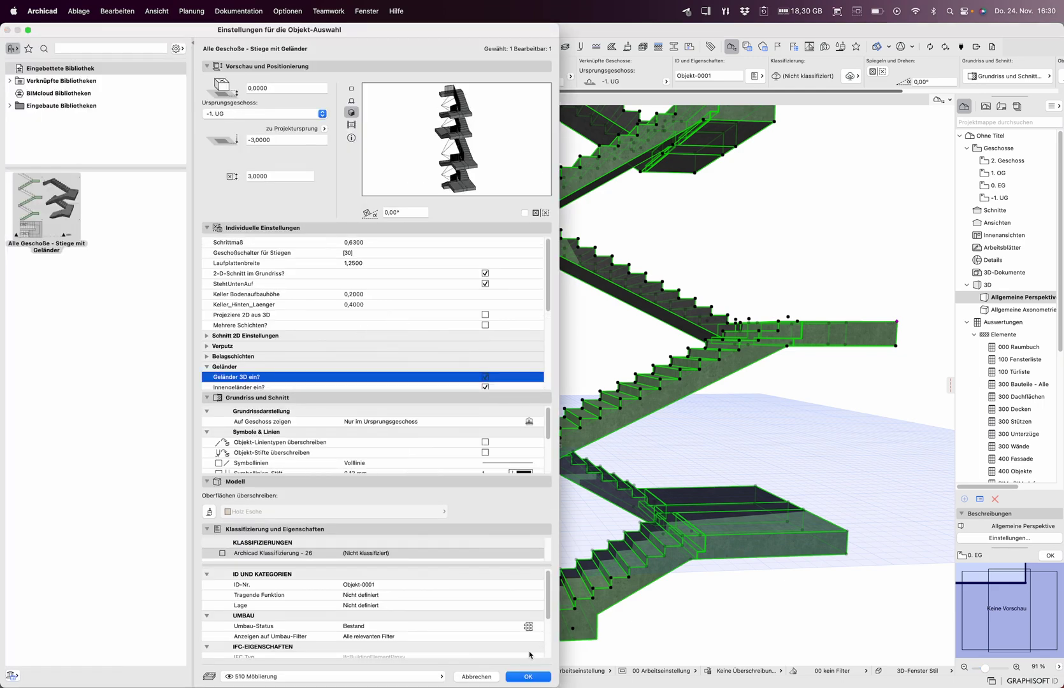
click(527, 677)
click(360, 442)
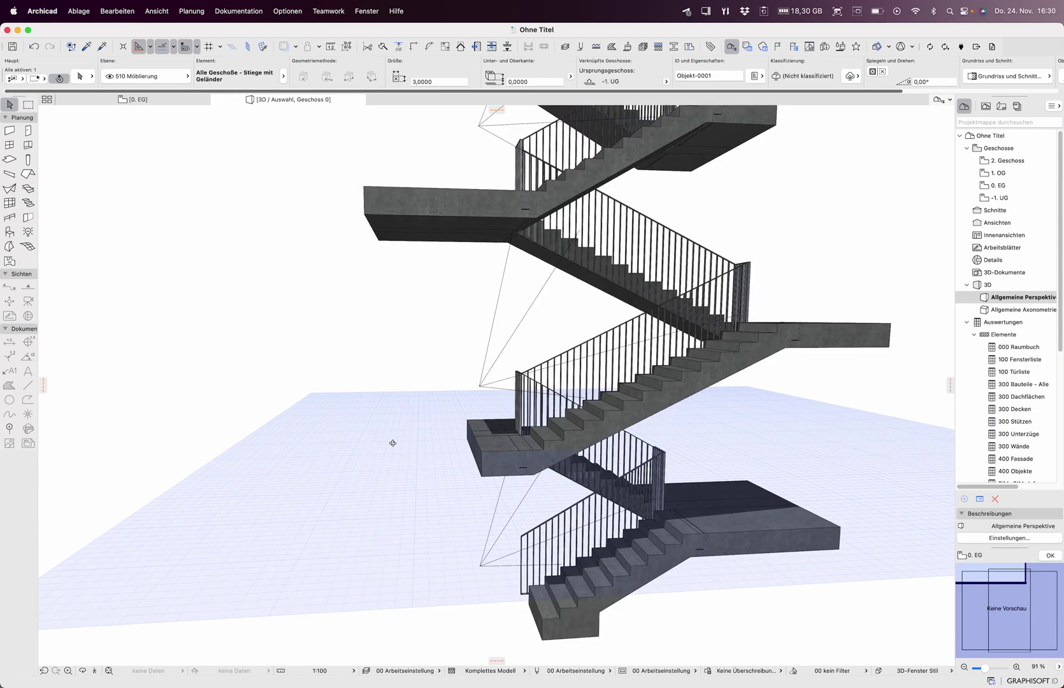
mouse_move(392, 442)
shift+middle_down()
mouse_move(374, 380)
mouse_move(209, 532)
shift+middle_up()
scroll(416, 441, up, 3)
Step: Orbit and pan around the staircase, then select it and open its Einstellungen für die Objekt-Auswahl
click(496, 378)
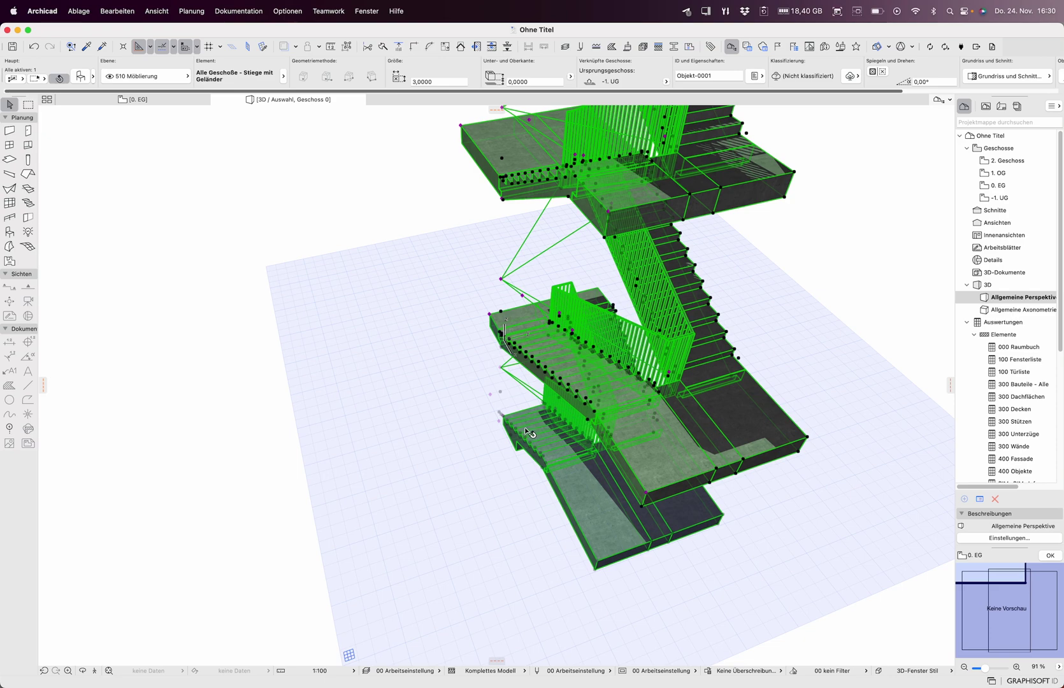
mouse_move(525, 427)
shift+middle_down()
mouse_move(656, 296)
mouse_move(419, 286)
mouse_move(261, 390)
mouse_move(238, 375)
mouse_move(344, 411)
shift+middle_up()
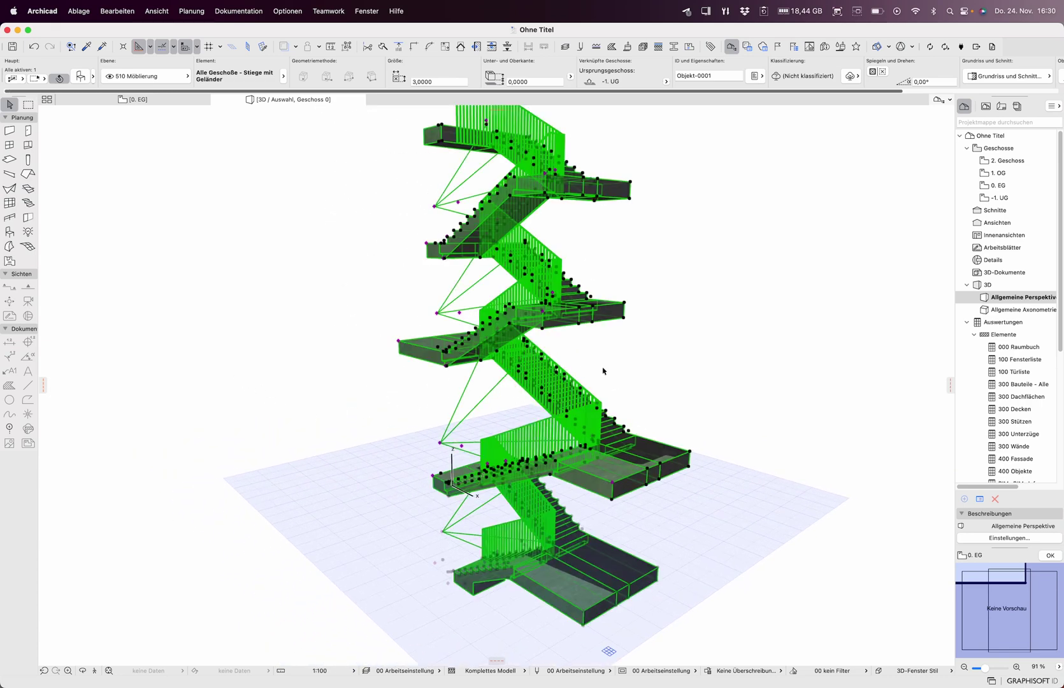
click(636, 353)
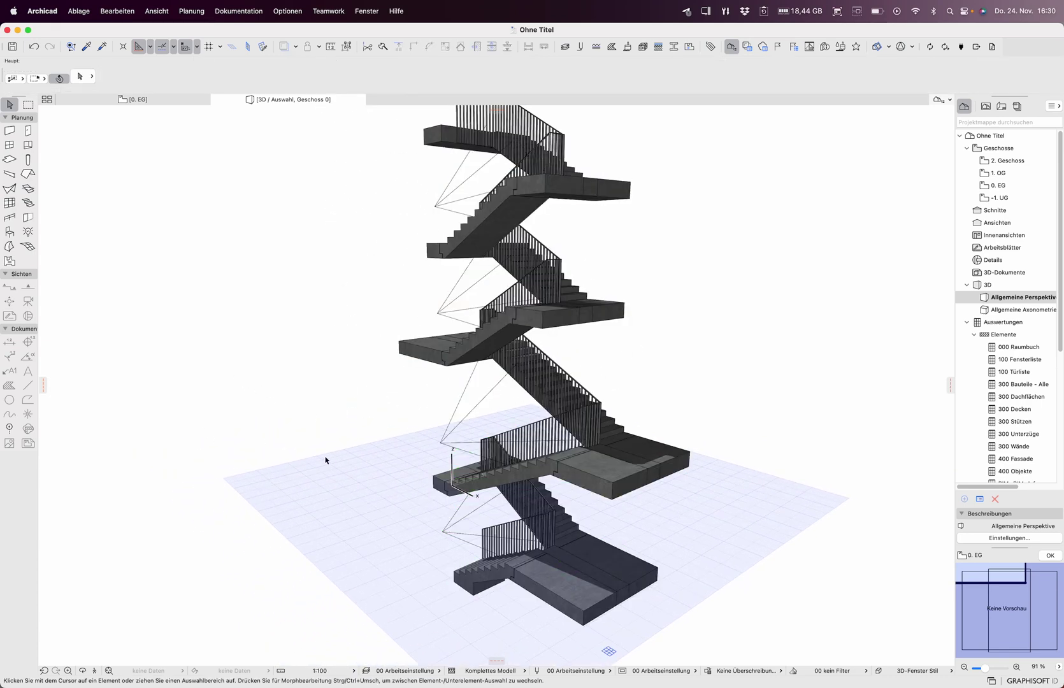
middle_drag(325, 460, 365, 480)
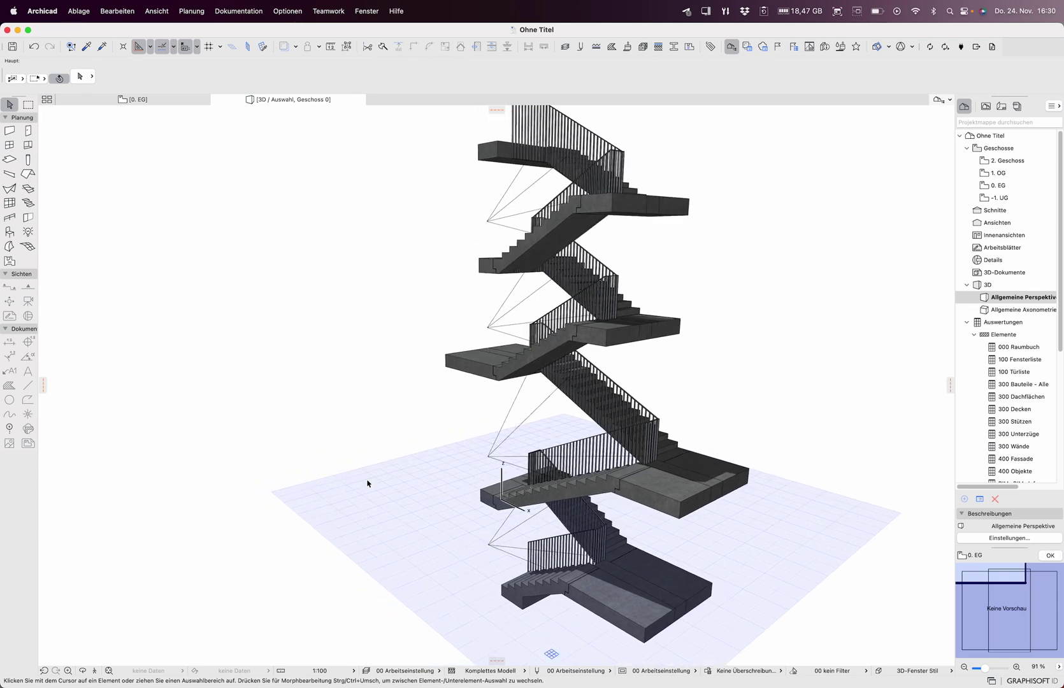
click(476, 371)
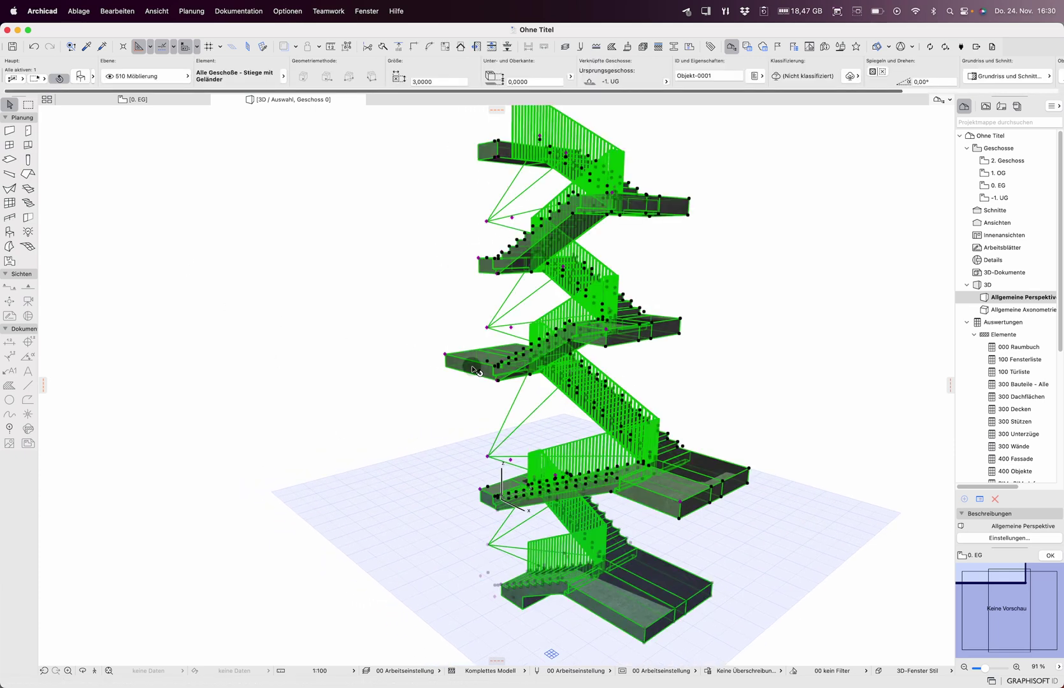
double_click(476, 371)
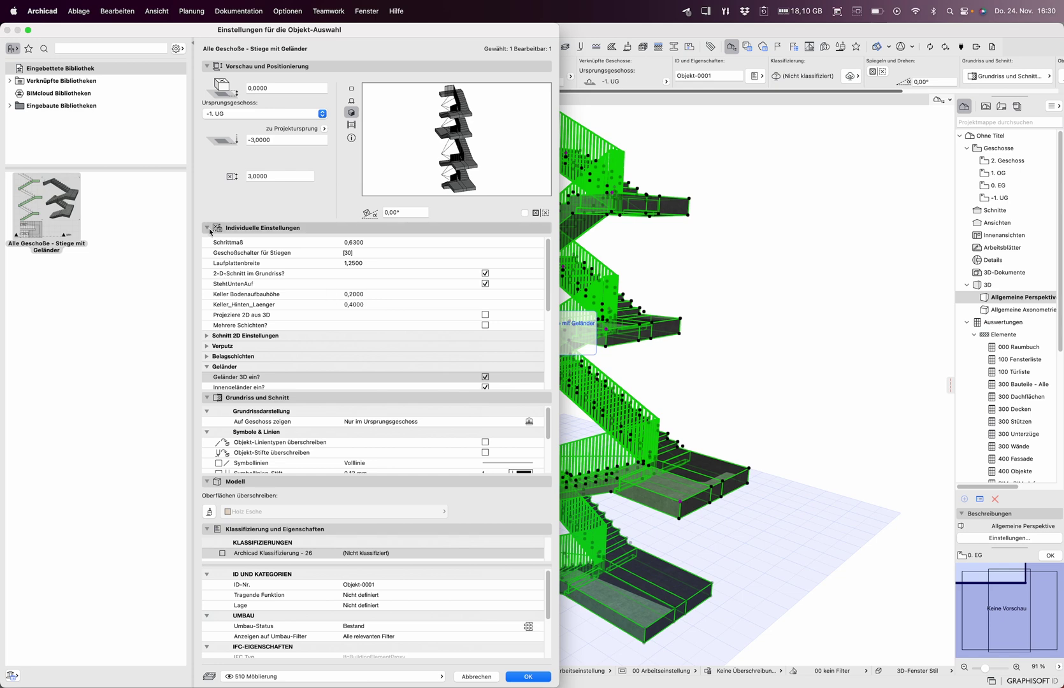
Step: Set Feld [2] of Geschoßschalter für Stiegen to 0 and apply the stair settings
click(349, 256)
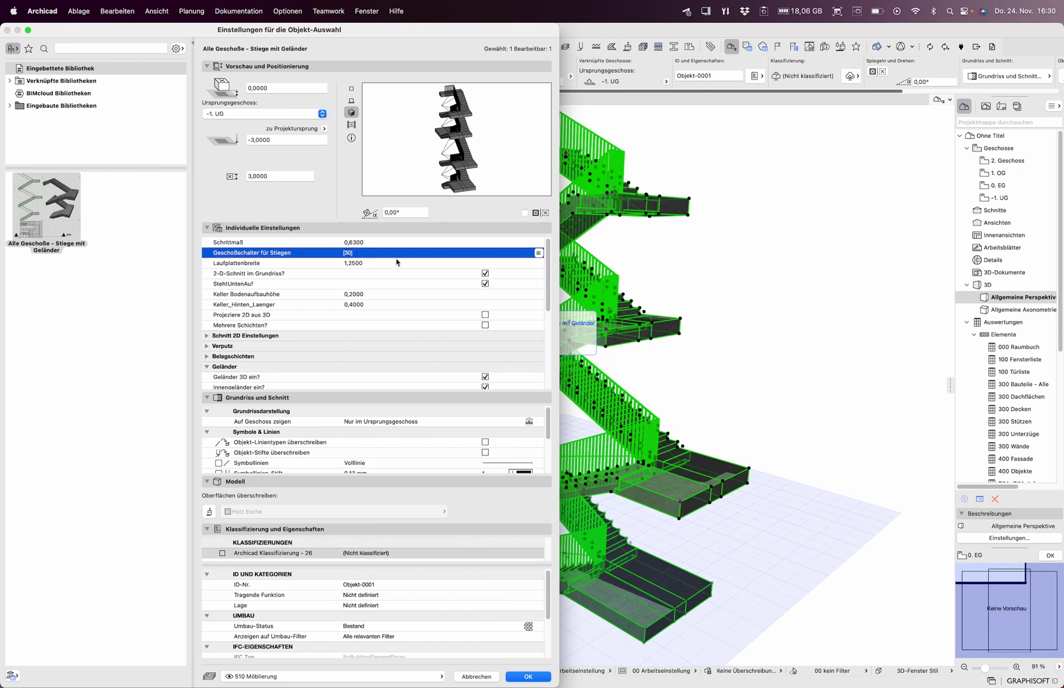
click(539, 253)
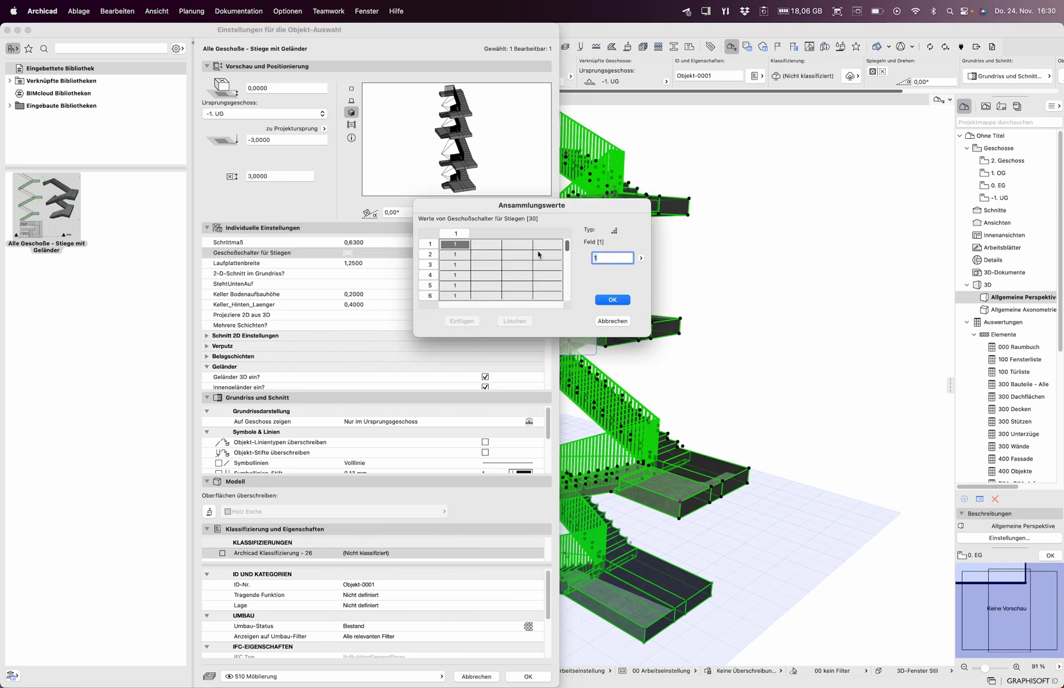
click(454, 257)
click(613, 300)
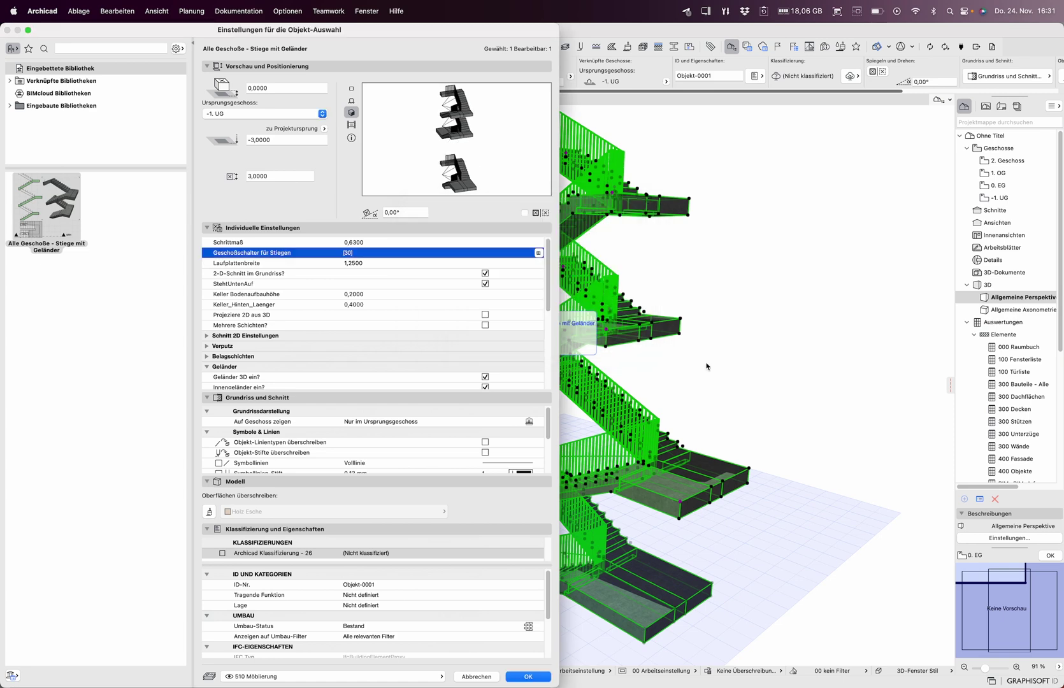
click(514, 678)
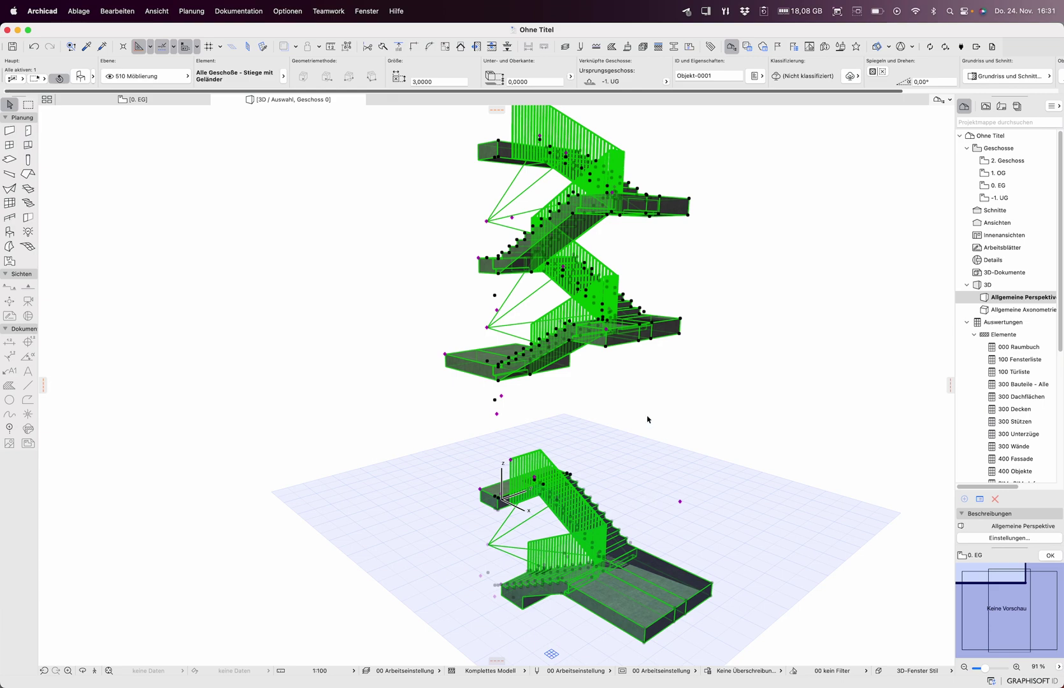
Step: Orbit the view and reshape the railing end by stretching its hotspots
shift+middle_drag(683, 529, 451, 407)
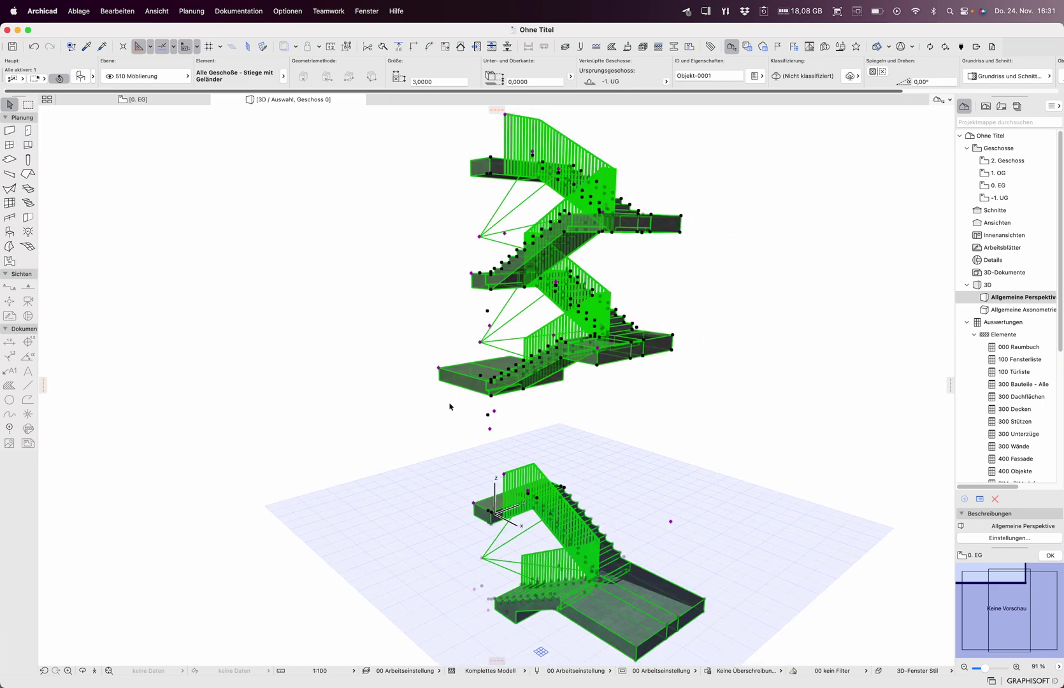
mouse_move(445, 465)
shift+middle_down()
mouse_move(905, 483)
mouse_move(599, 483)
mouse_move(395, 463)
mouse_move(295, 433)
mouse_move(349, 408)
mouse_move(505, 439)
mouse_move(668, 496)
mouse_move(414, 490)
shift+middle_up()
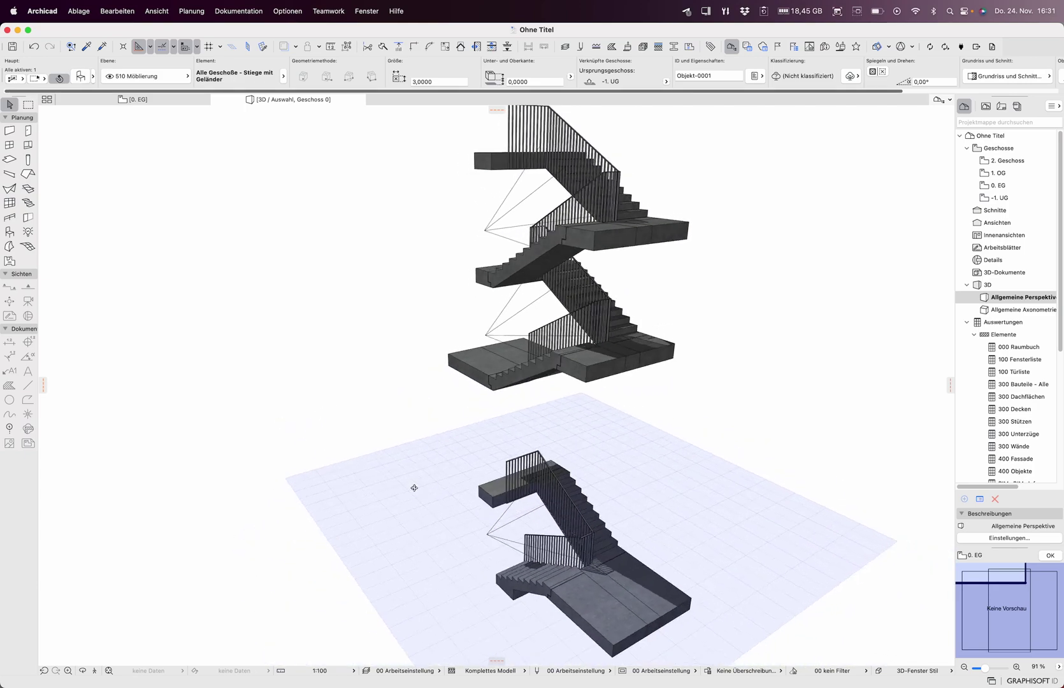
click(507, 463)
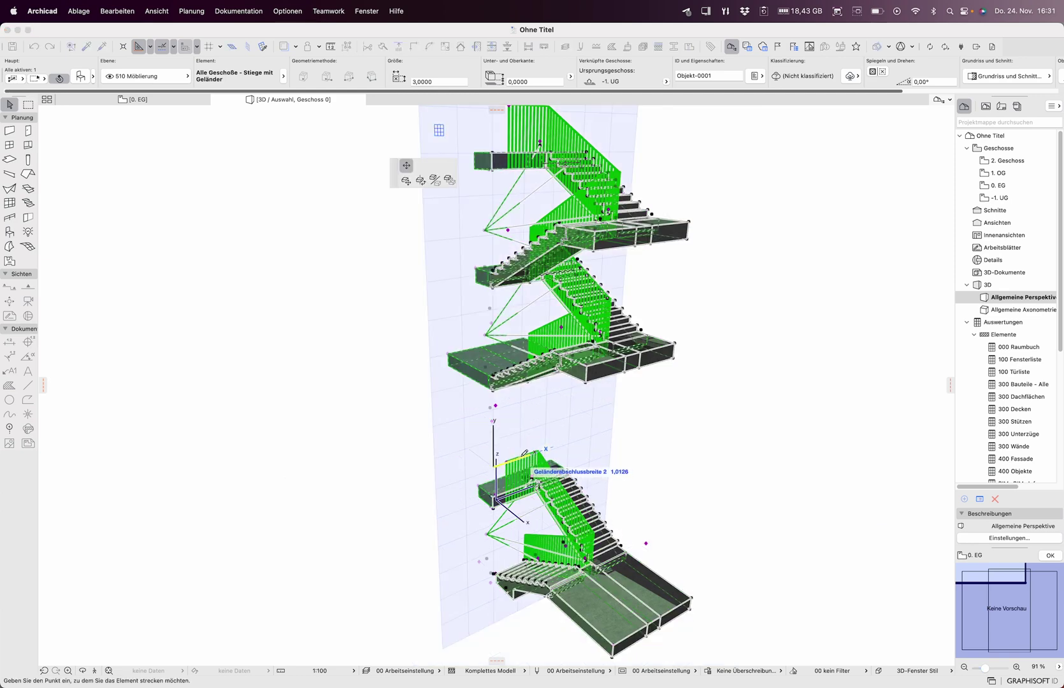
click(533, 455)
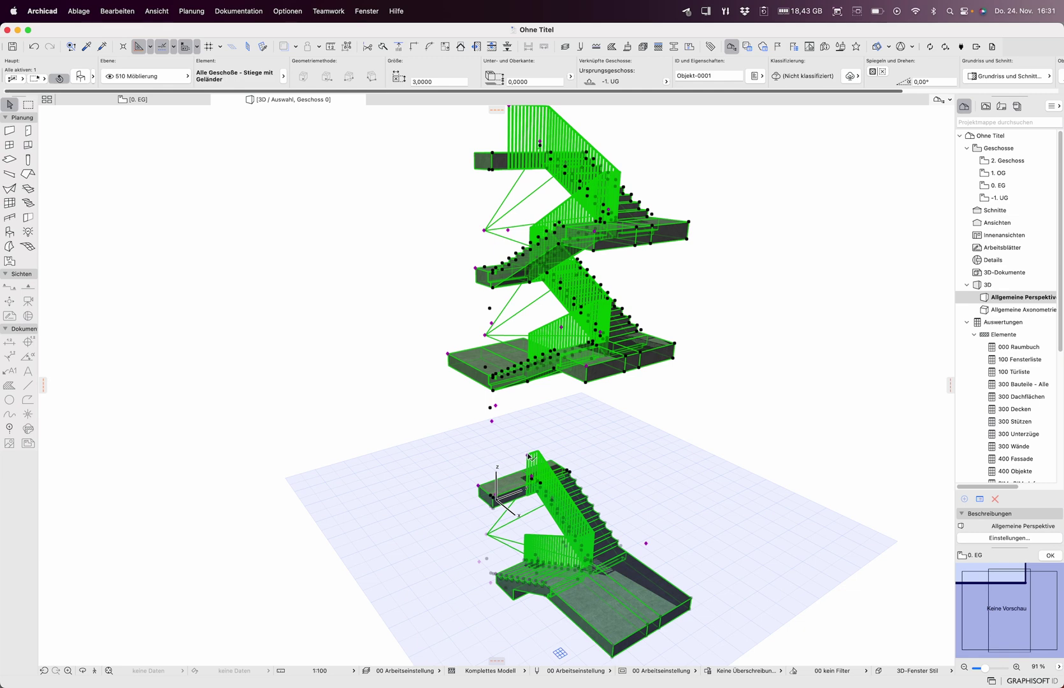
click(528, 456)
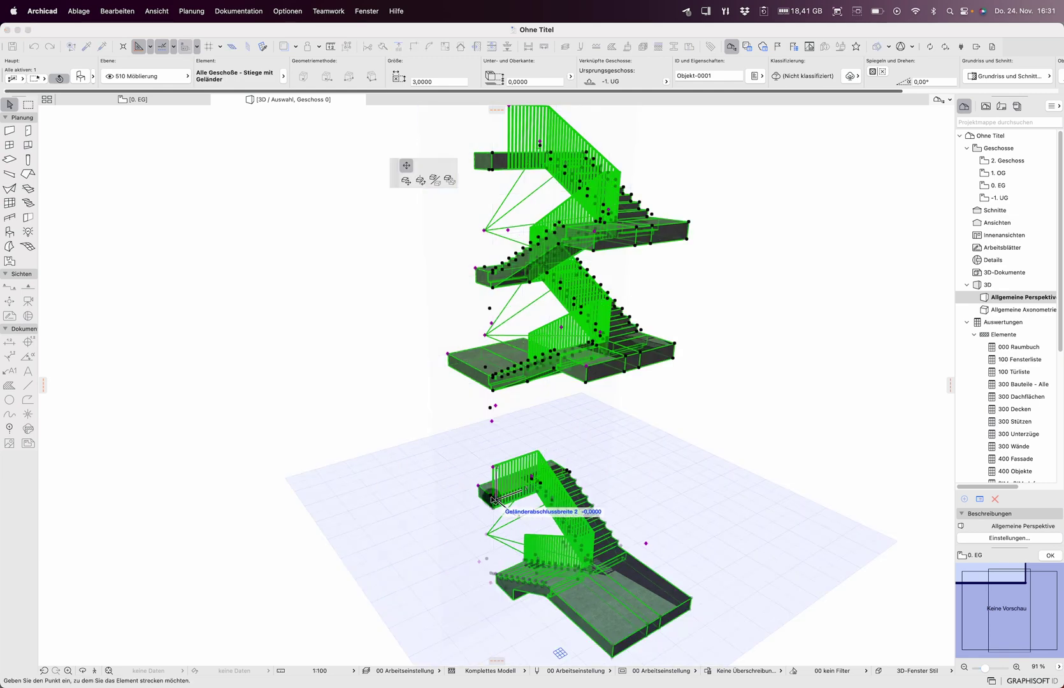
click(492, 499)
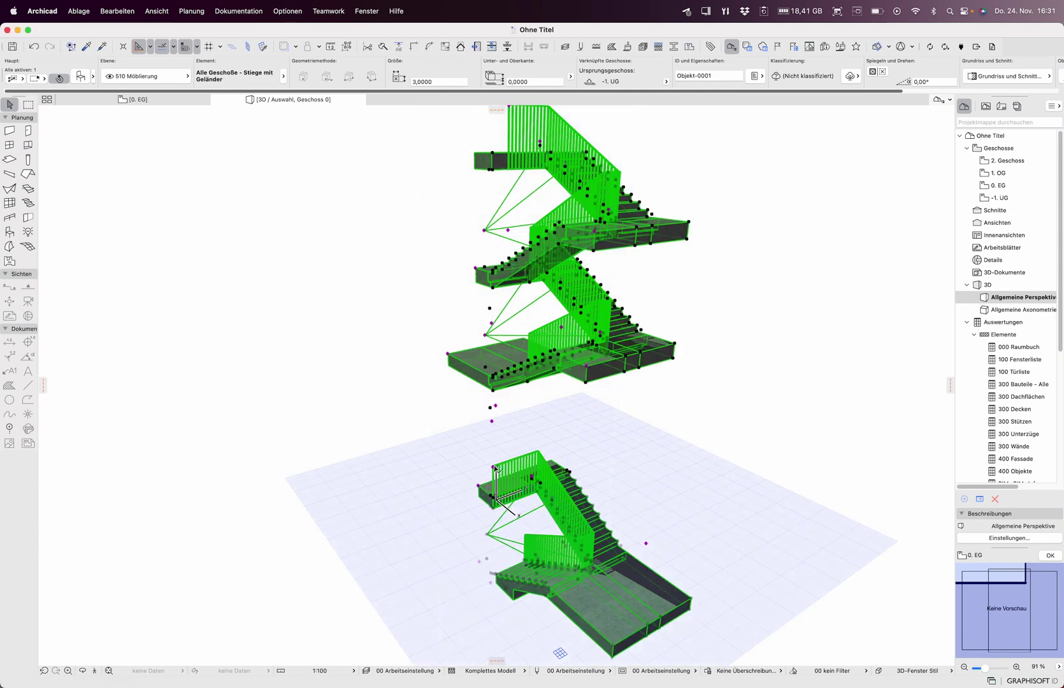
click(496, 469)
click(528, 454)
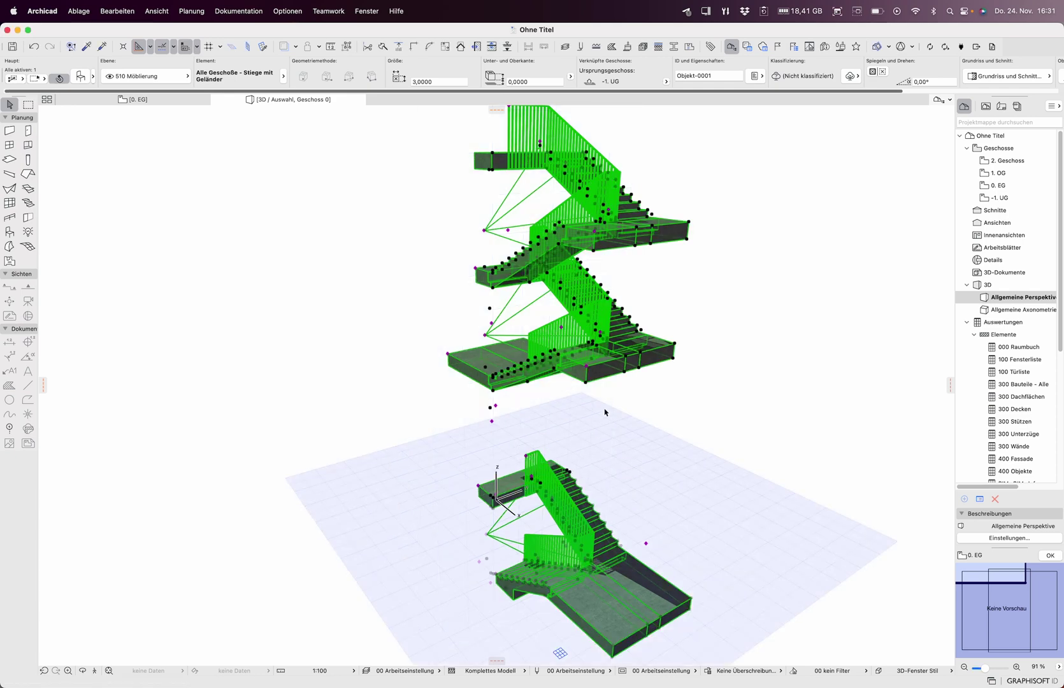
shift+middle_drag(677, 475, 716, 490)
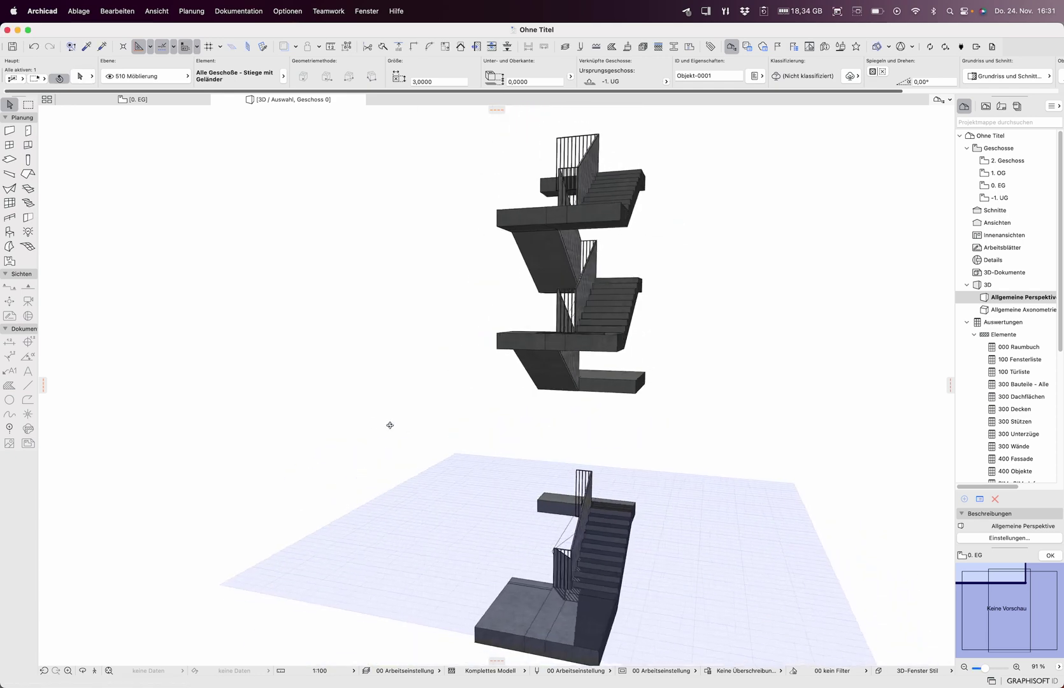
Step: Reopen the stair settings and set row 2 of Geschoßschalter für Stiegen back to 1
key(super+a)
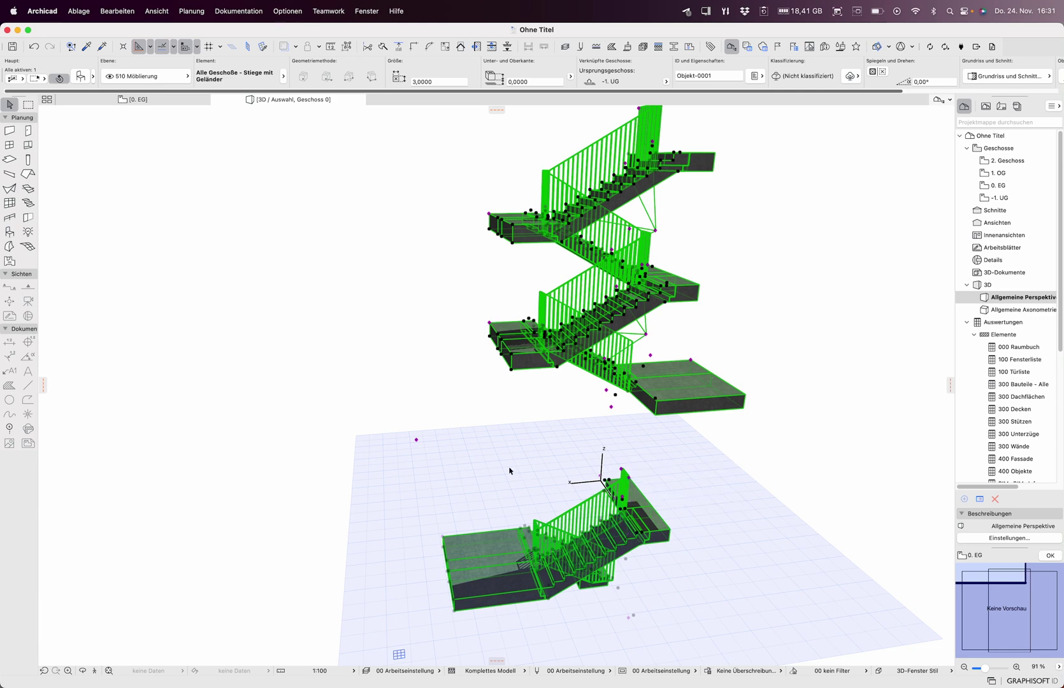
key(super+t)
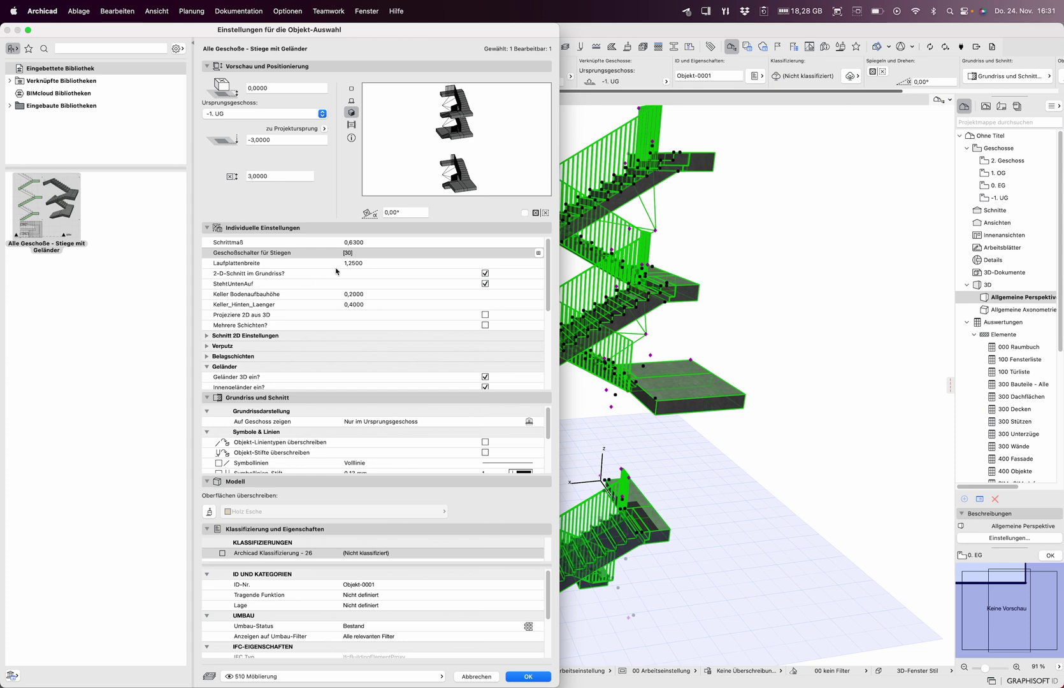
click(470, 252)
click(539, 253)
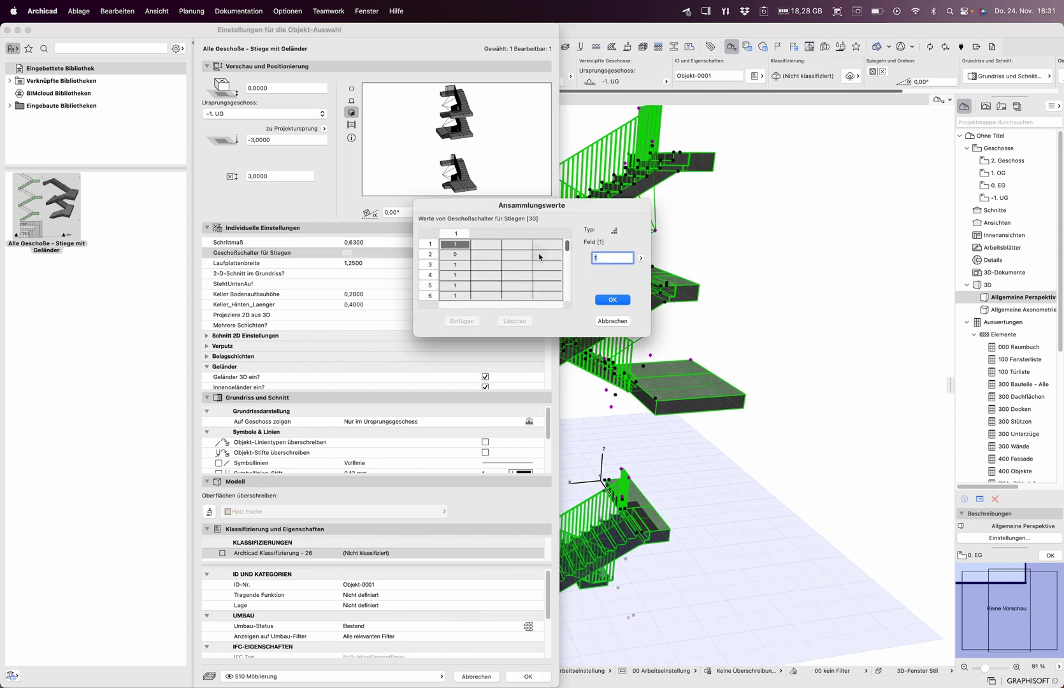
click(466, 255)
click(614, 300)
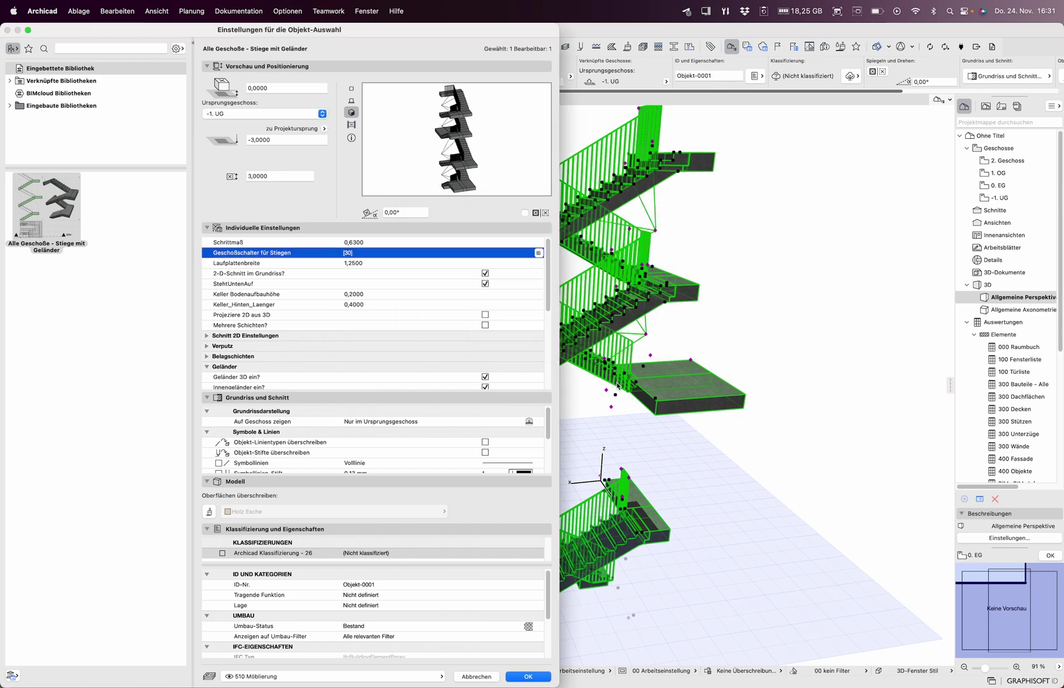
Step: Apply the settings, orbit around the 3D stair to inspect every flight, and reselect it
click(519, 678)
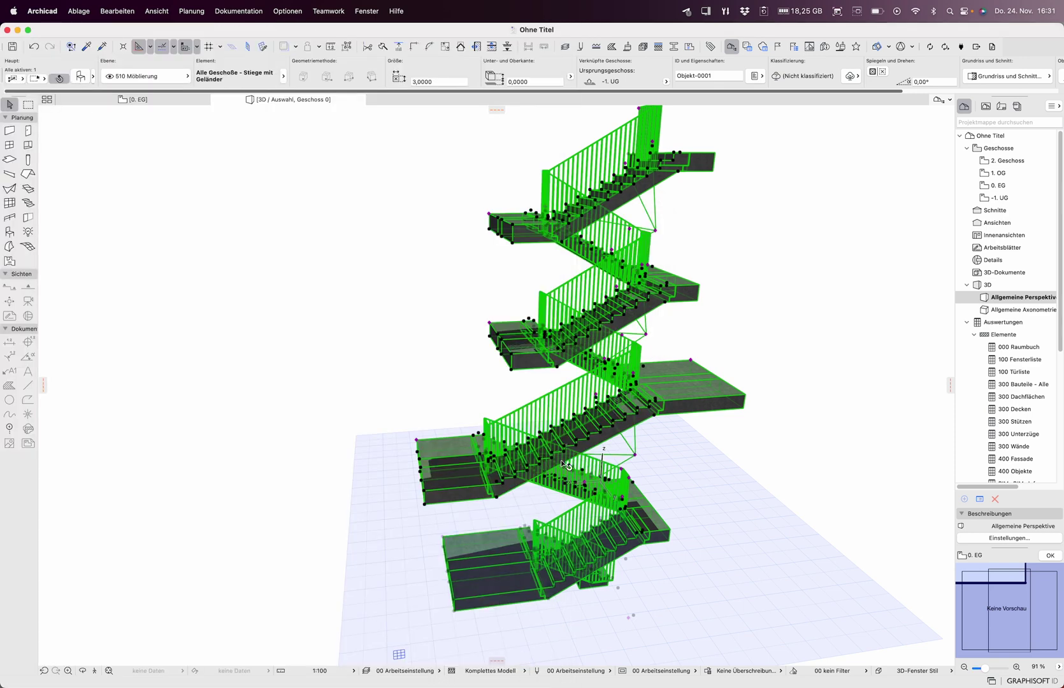
click(760, 480)
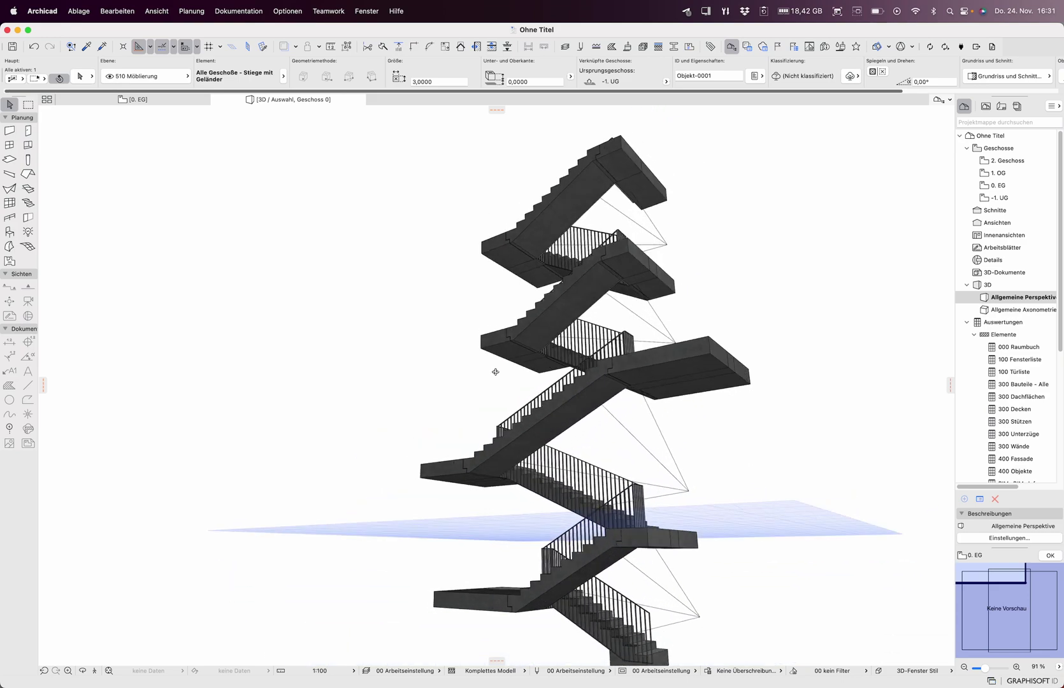
mouse_move(737, 444)
shift+middle_down()
mouse_move(717, 496)
mouse_move(598, 478)
shift+middle_up()
click(598, 479)
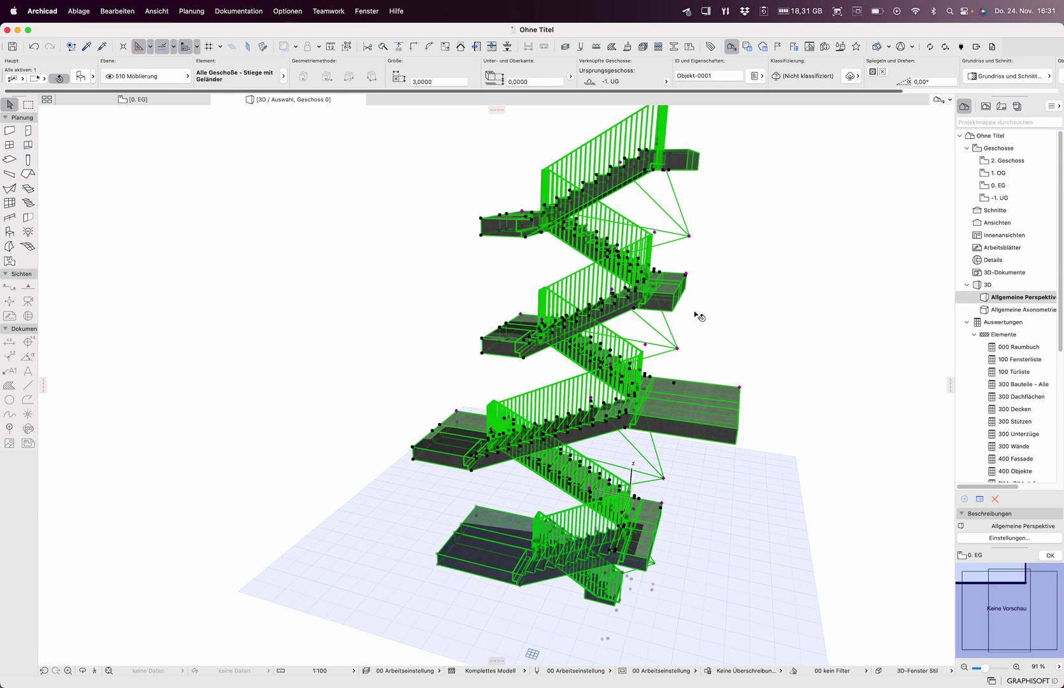
click(638, 288)
click(765, 316)
shift+middle_drag(749, 322, 626, 383)
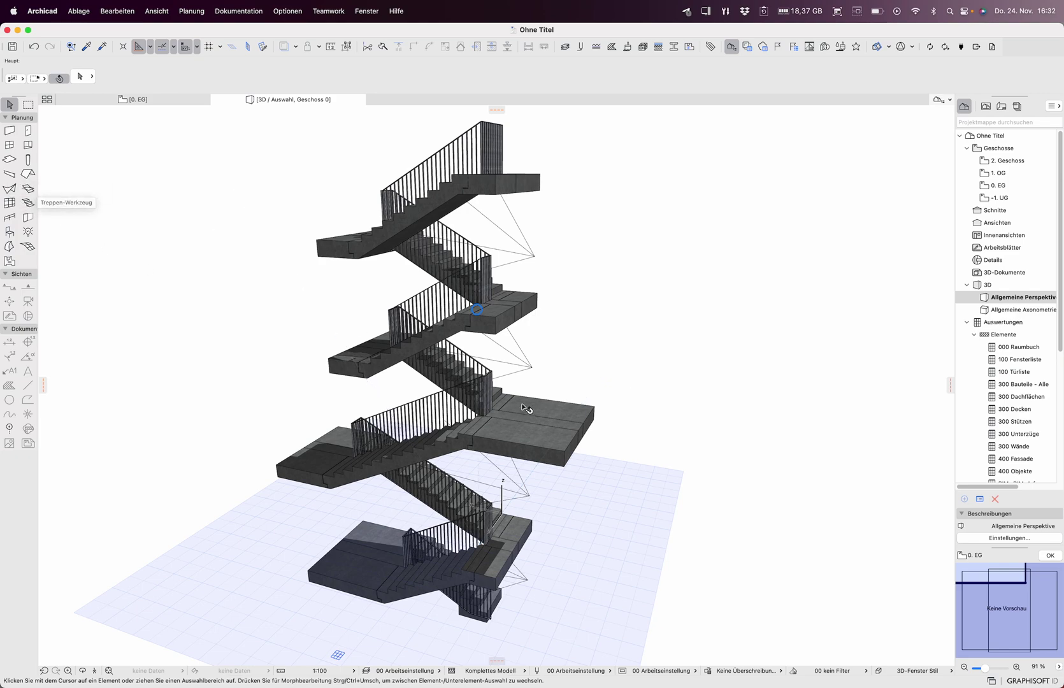
mouse_move(636, 425)
shift+middle_down()
mouse_move(534, 349)
mouse_move(450, 374)
mouse_move(222, 394)
shift+middle_up()
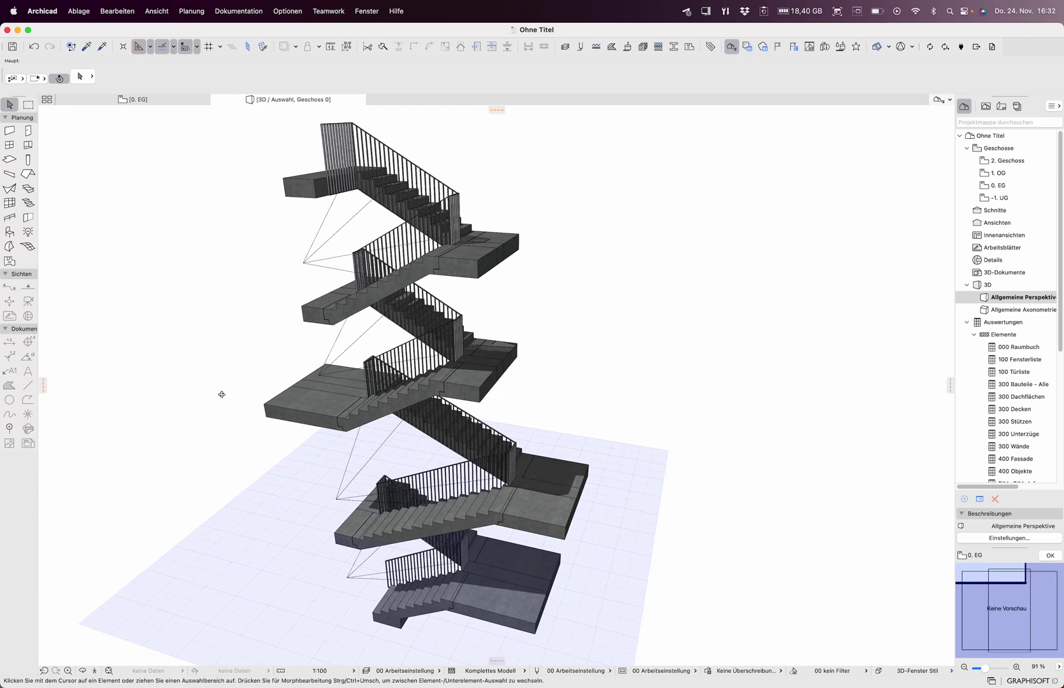
click(424, 403)
Step: In the stair settings, tick PutzInnenseiten under Verputz and confirm with OK
double_click(425, 402)
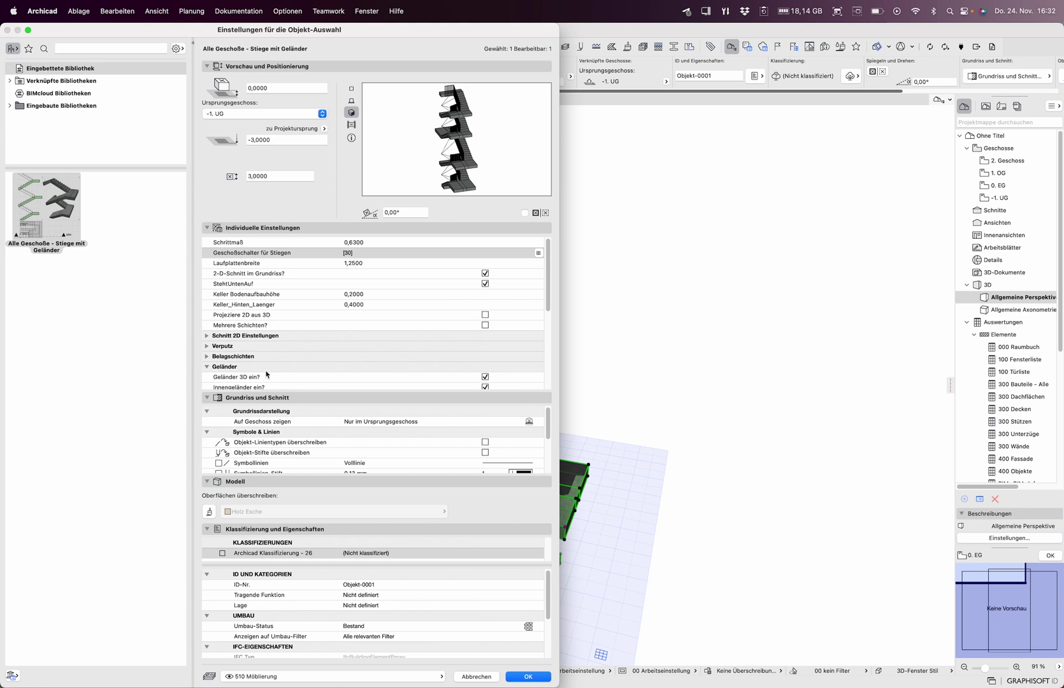
click(208, 348)
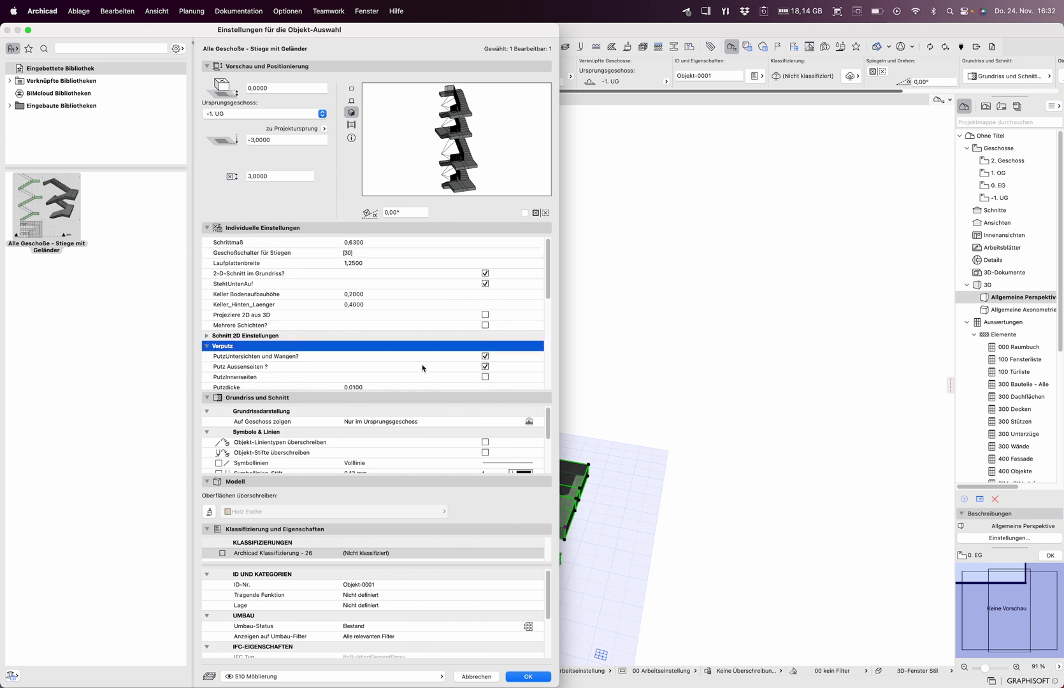
click(486, 378)
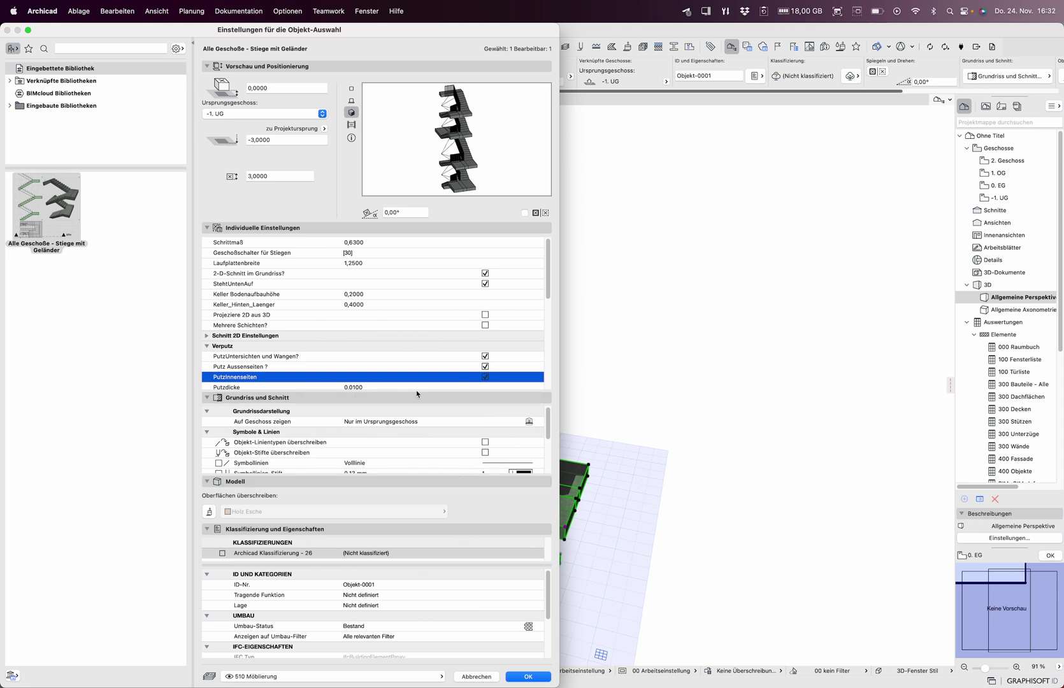
scroll(395, 358, down, 1)
scroll(396, 358, down, 2)
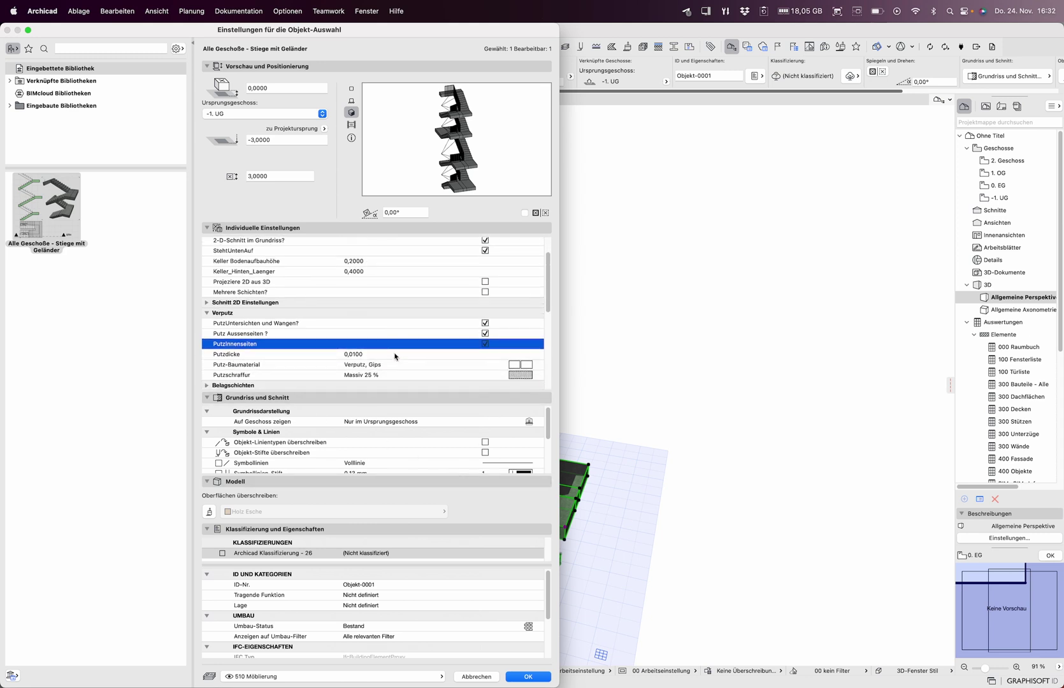
scroll(399, 361, down, 1)
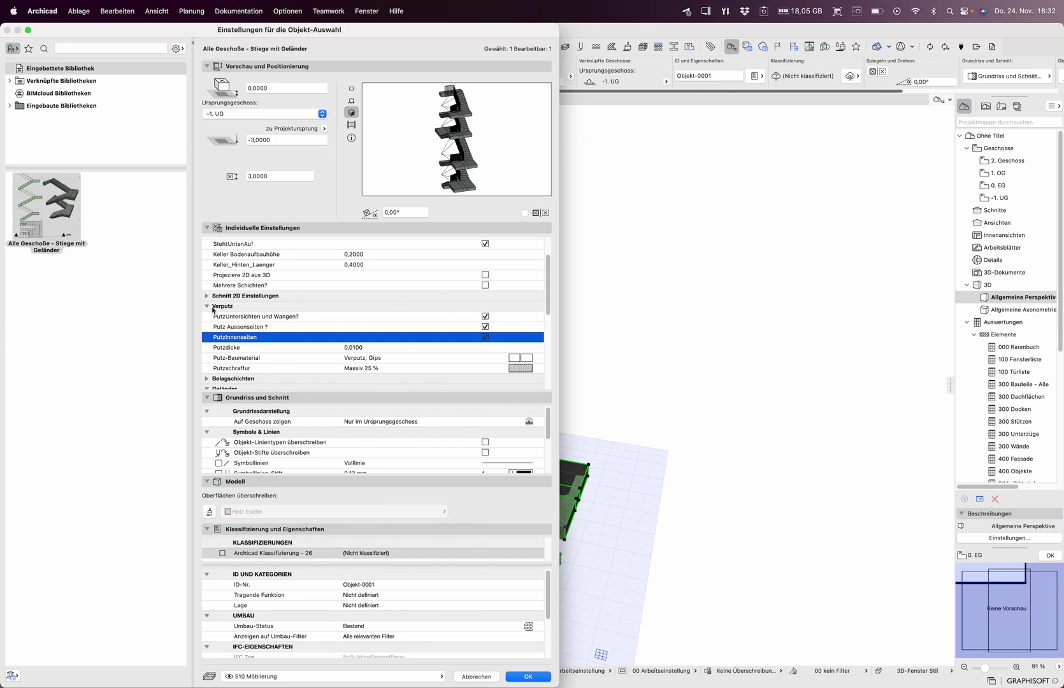
click(207, 306)
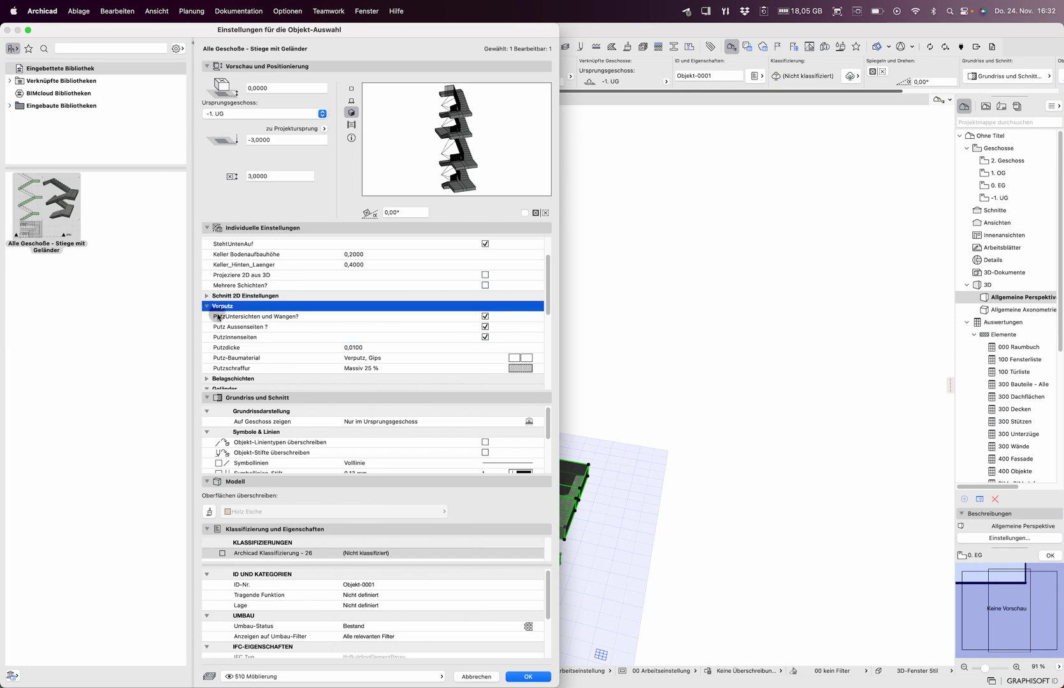
click(523, 677)
click(647, 541)
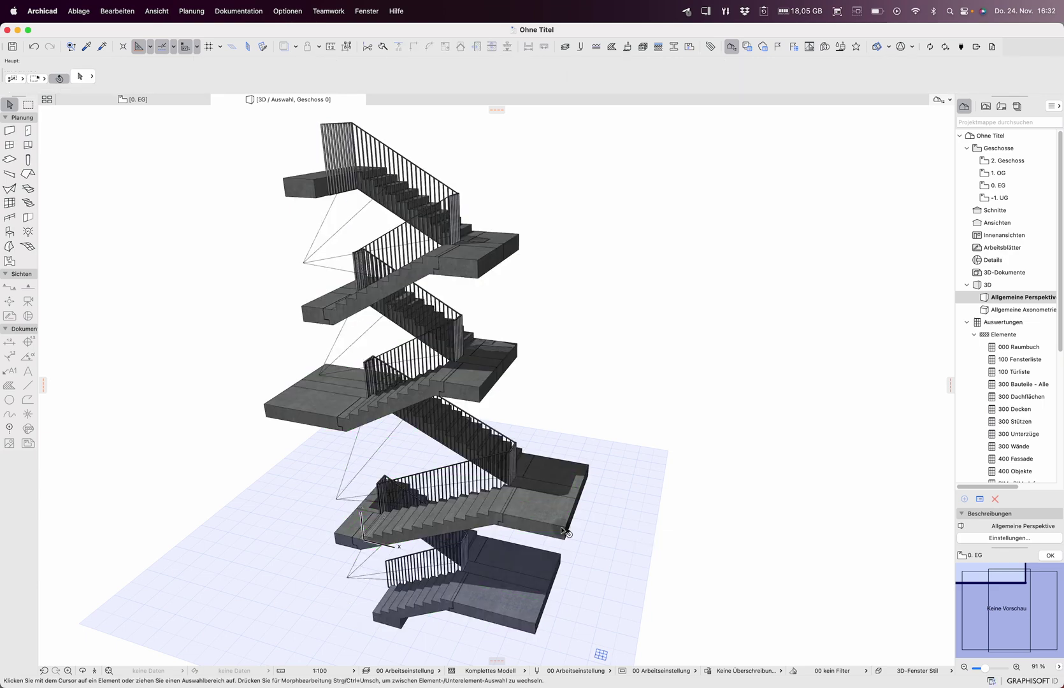
Step: Orbit the model from below, switch via 0. EG to the -1. UG plan, and select the stair
mouse_move(642, 574)
shift+middle_down()
mouse_move(408, 346)
mouse_move(825, 515)
shift+middle_up()
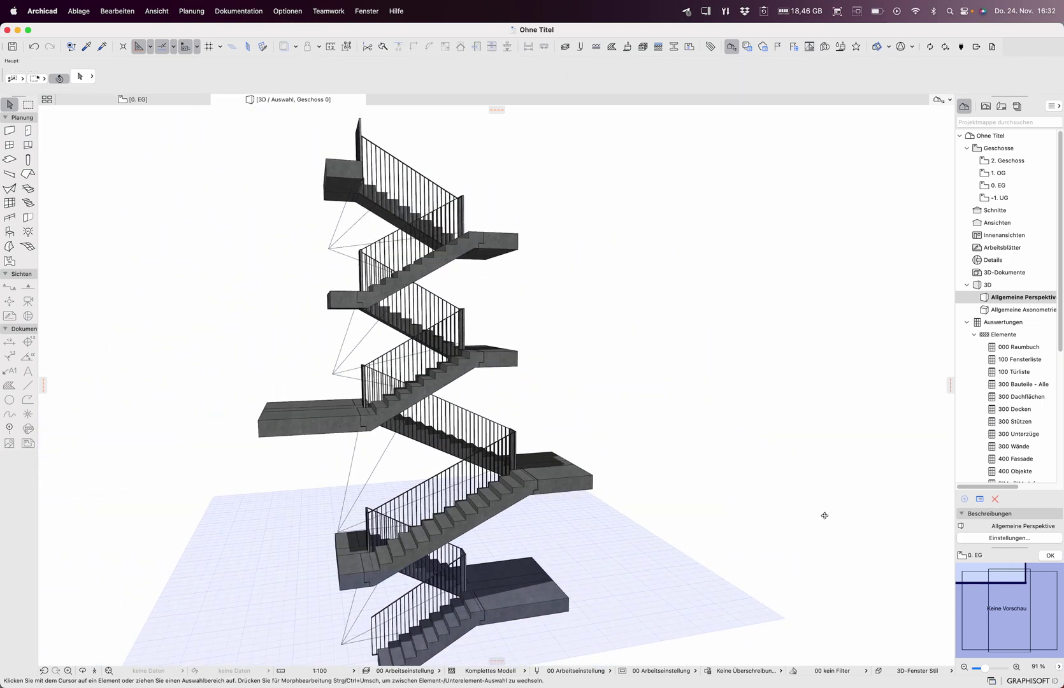
click(153, 102)
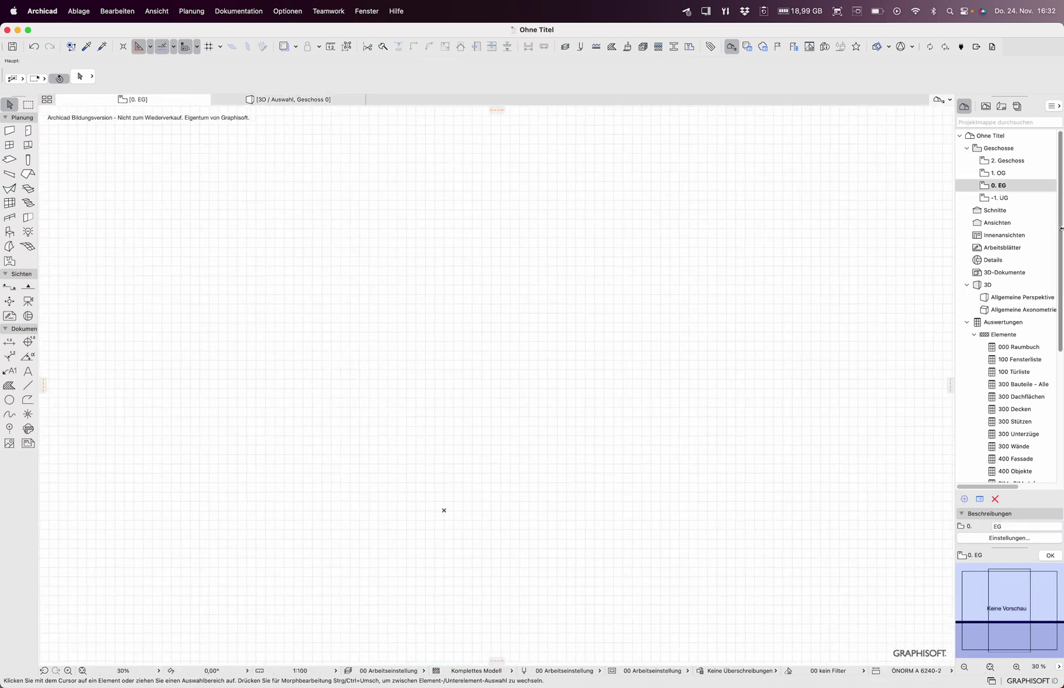
click(1008, 198)
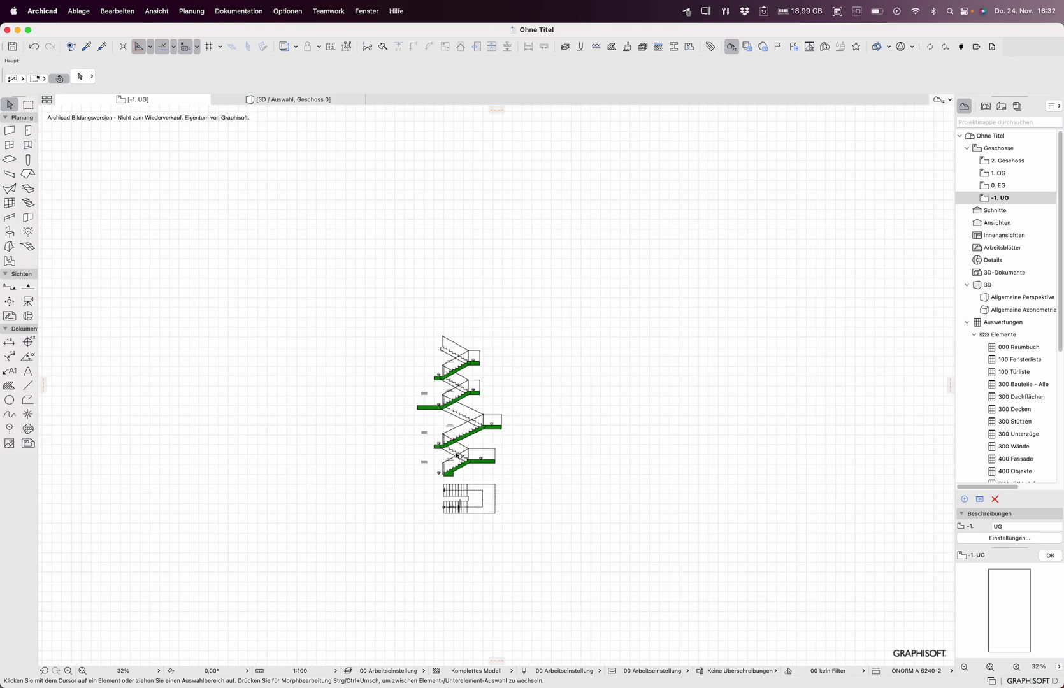
scroll(449, 478, up, 5)
scroll(491, 349, up, 5)
click(494, 297)
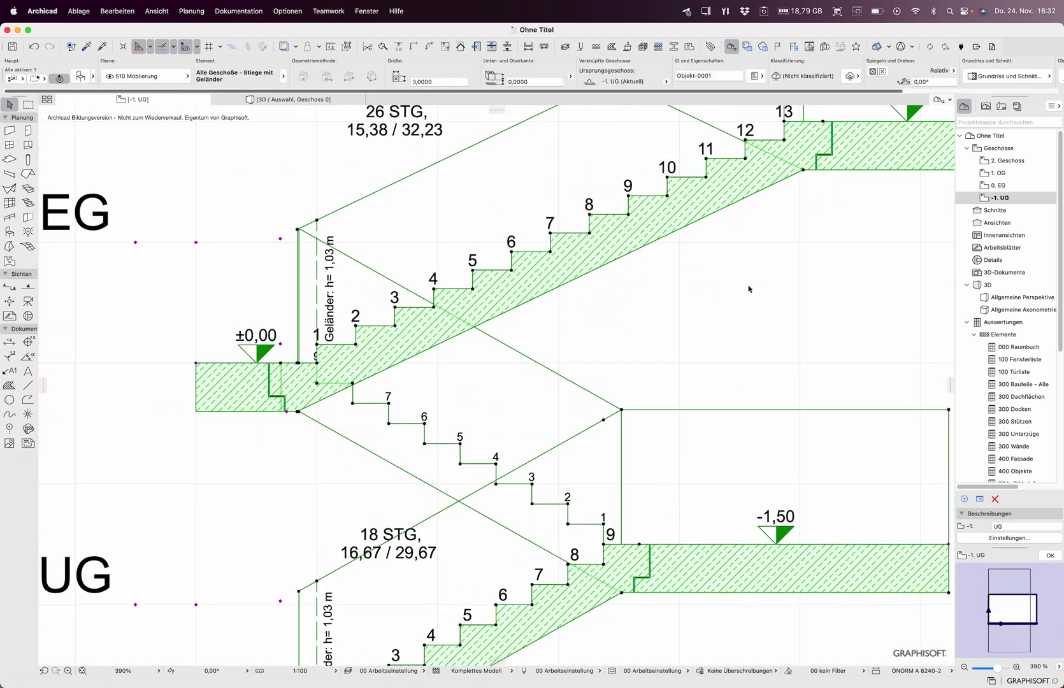
Step: Disable underside and stringer plaster, enable multiple layers, apply, and reopen the settings
key(super+t)
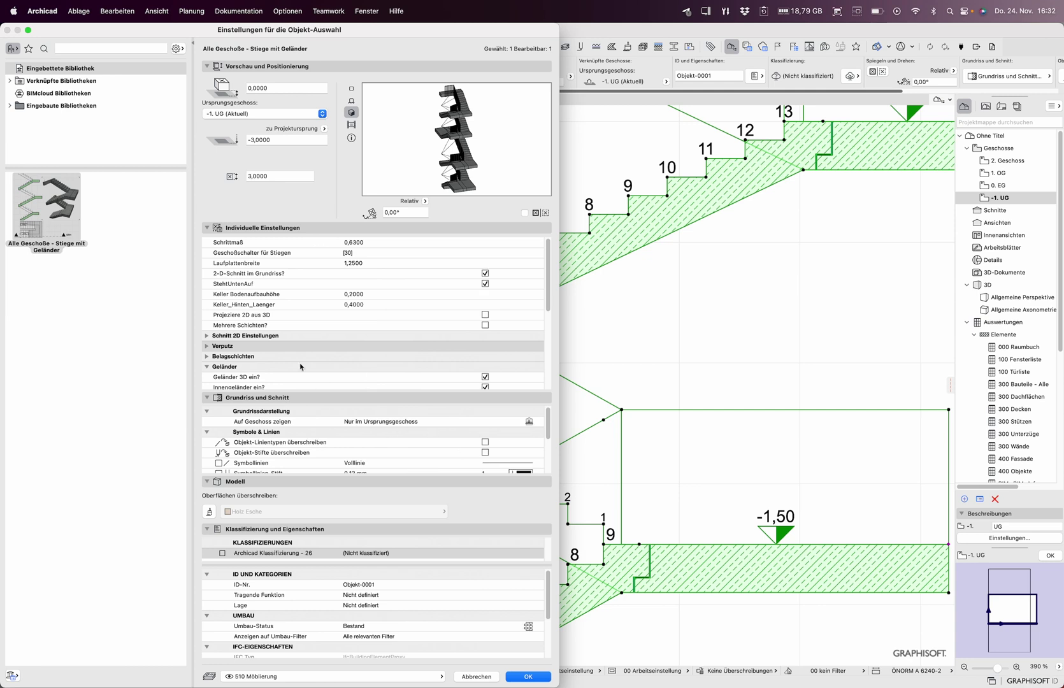
click(209, 370)
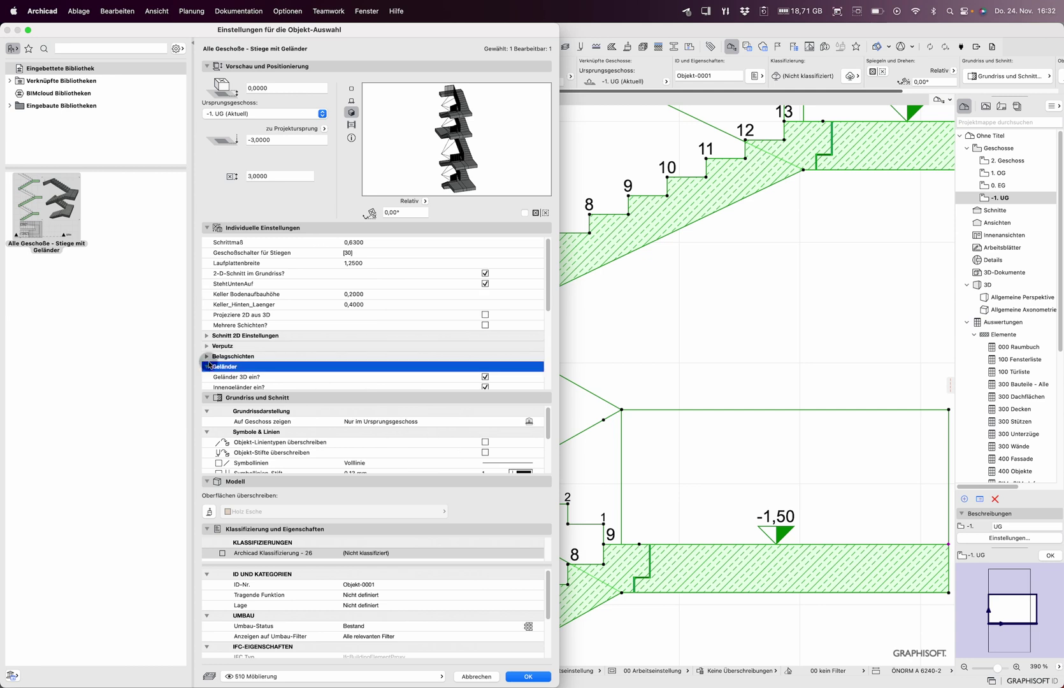
click(208, 347)
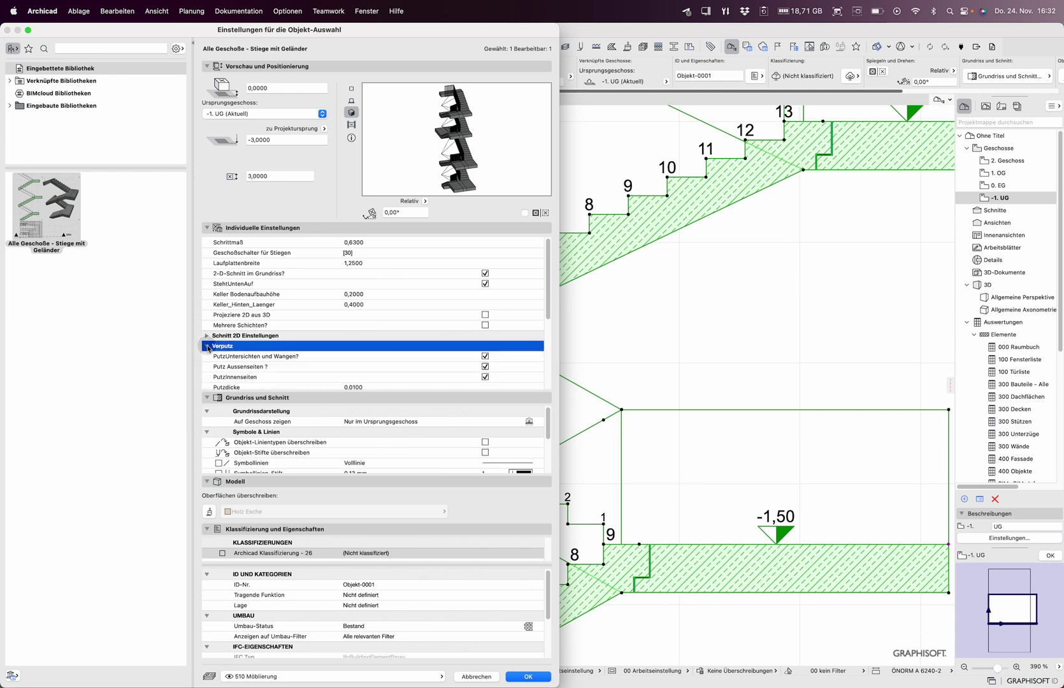
click(488, 358)
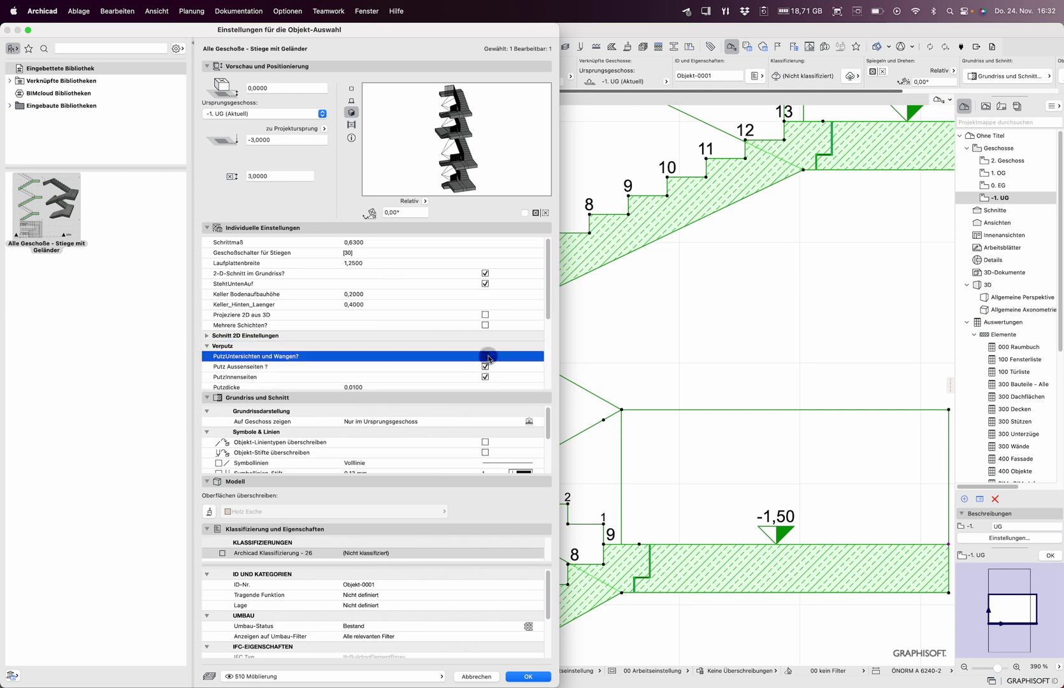
click(352, 88)
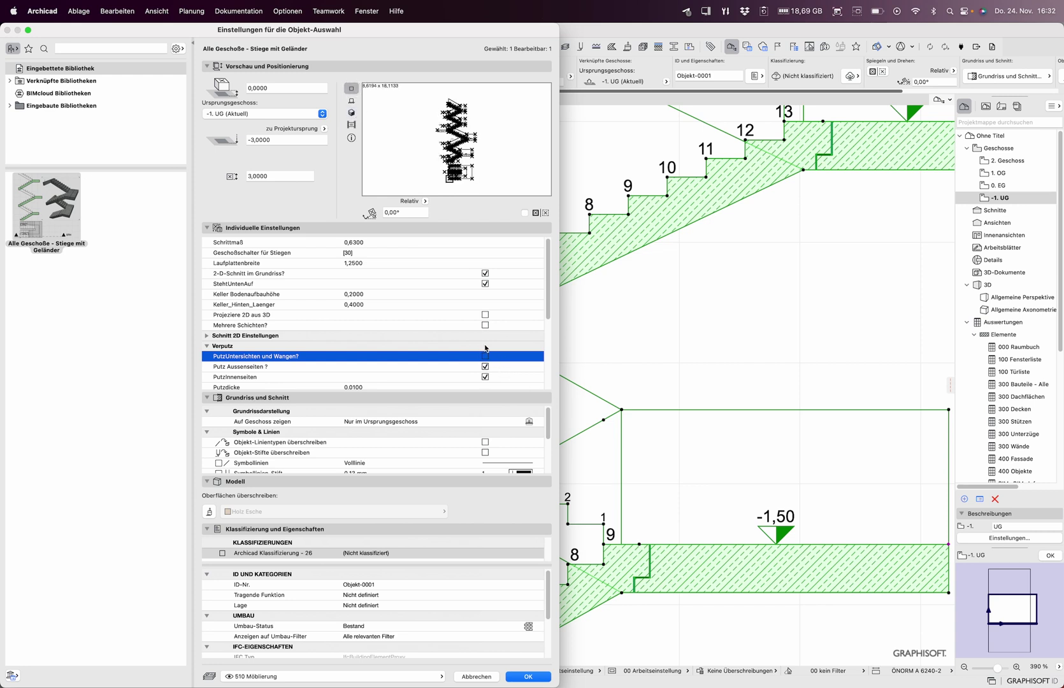
click(486, 325)
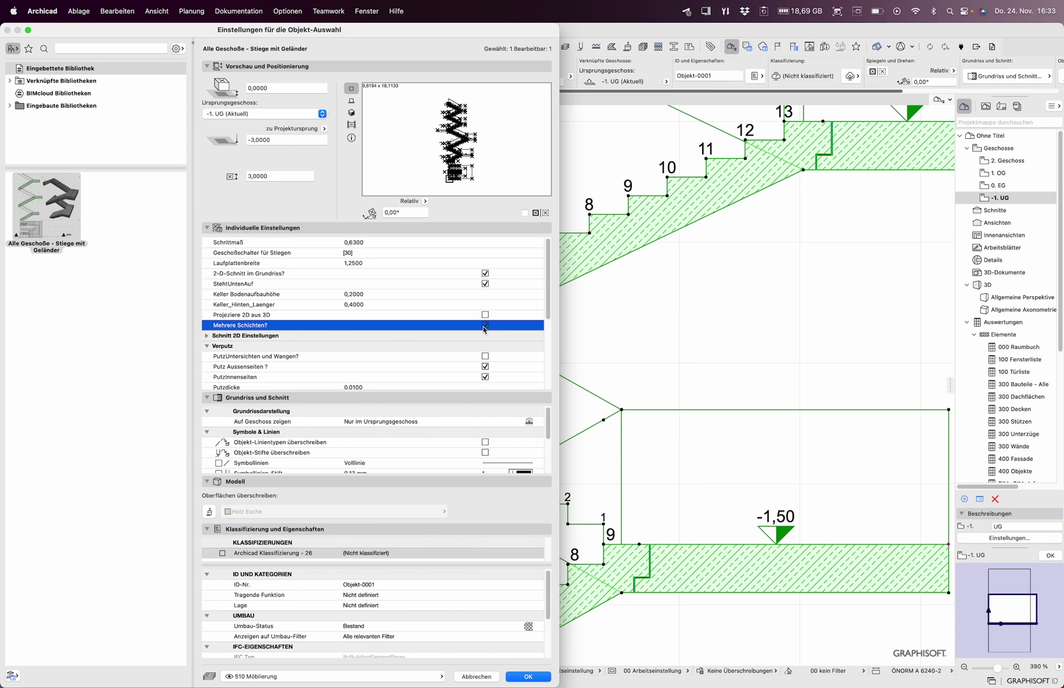
click(529, 677)
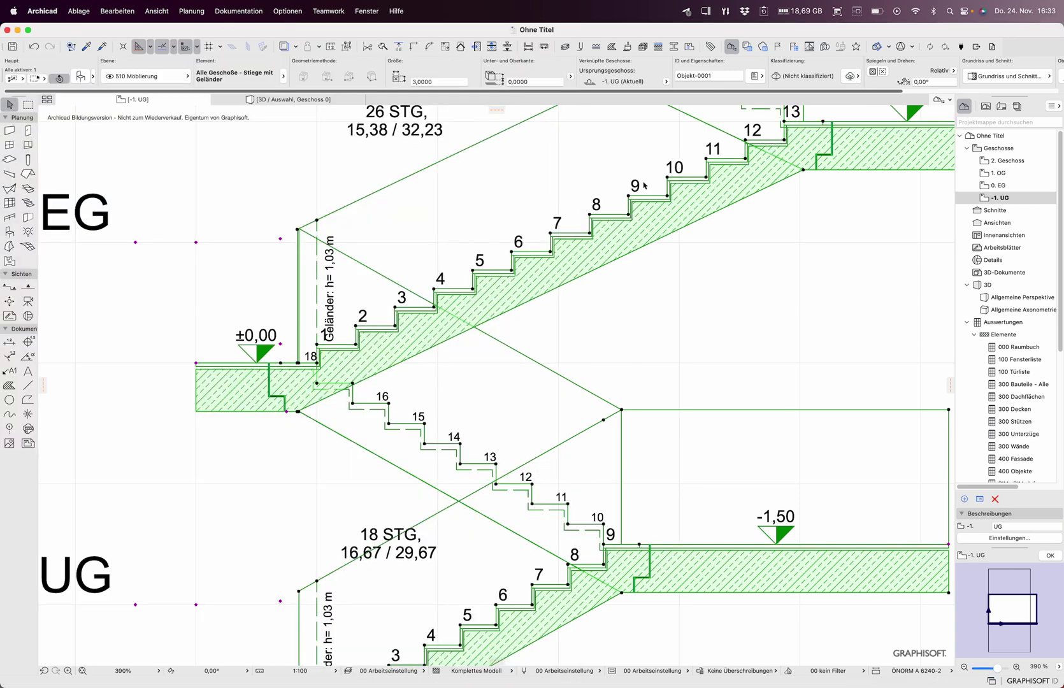
scroll(611, 459, down, 3)
scroll(483, 468, down, 3)
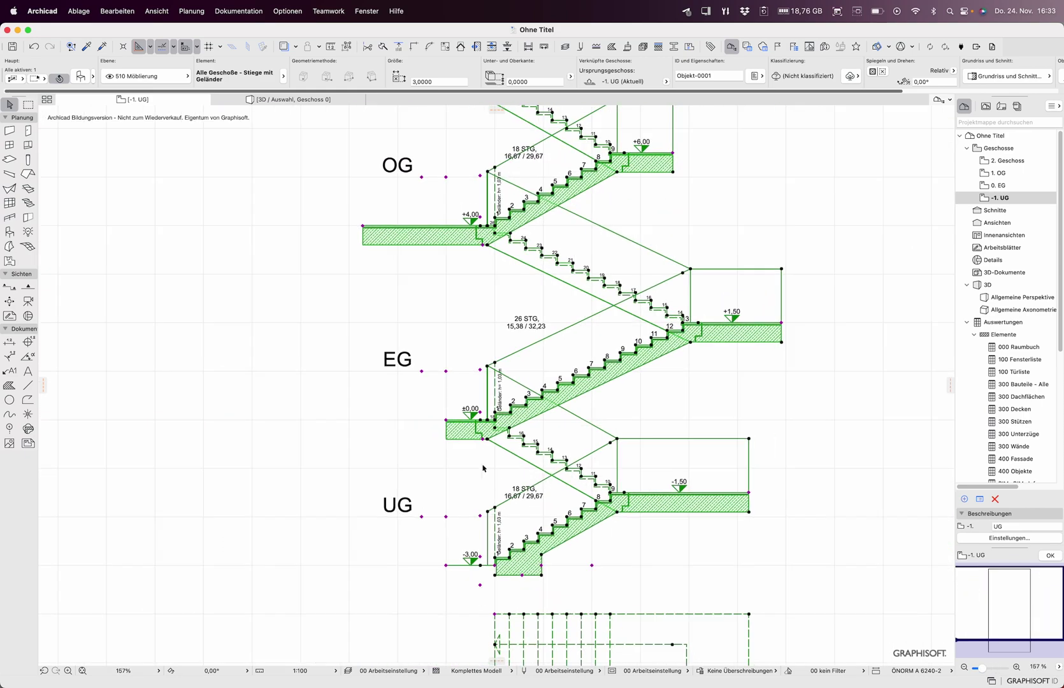
mouse_move(618, 560)
middle_down()
mouse_move(601, 436)
mouse_move(543, 291)
middle_up()
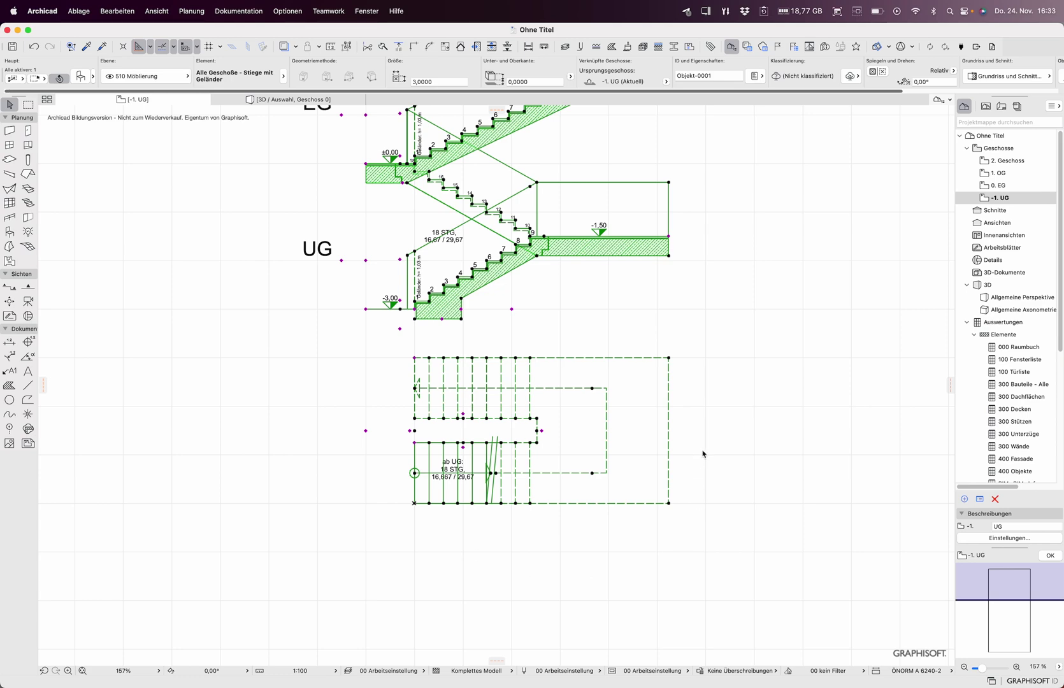
key(super+t)
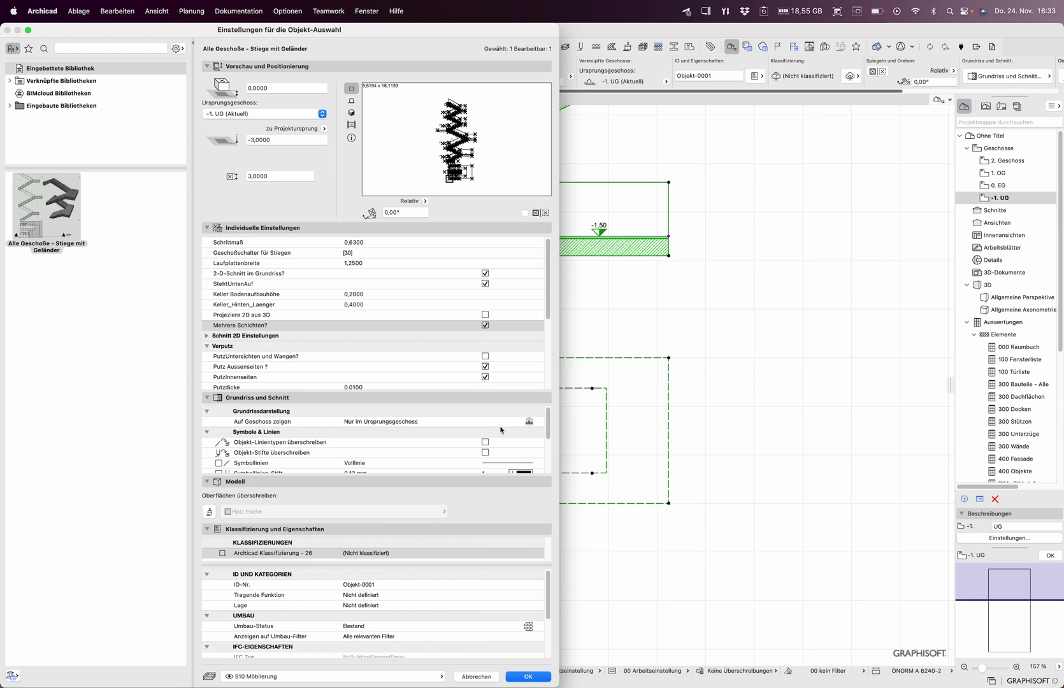
Step: Set the plan display 'Show on Stories' option to 'All Stories' and confirm
click(447, 424)
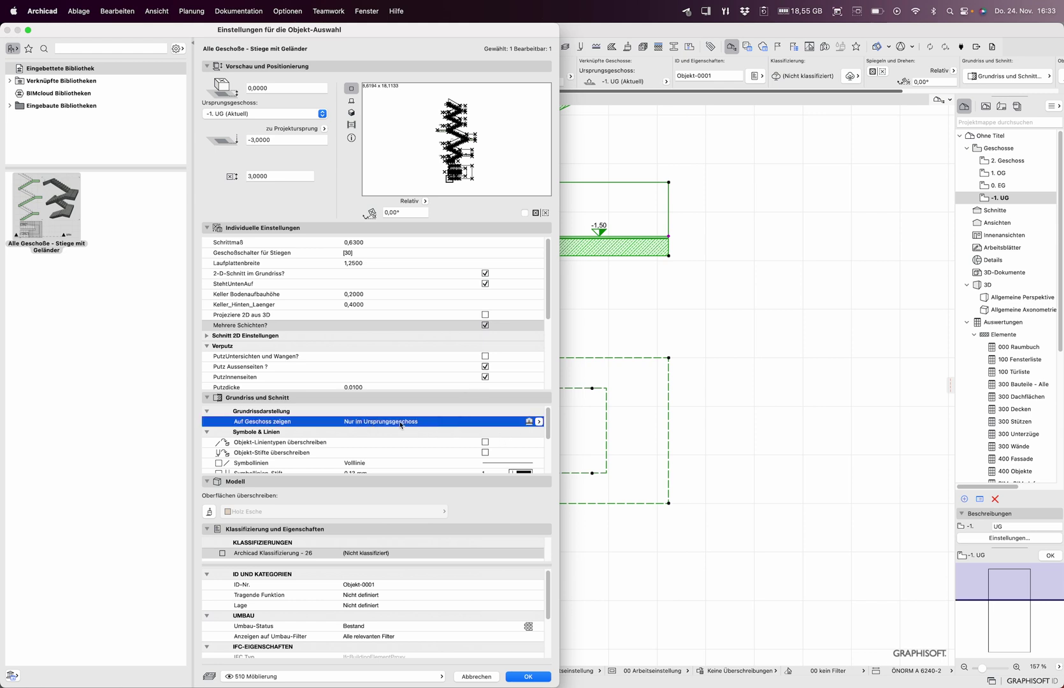
click(539, 422)
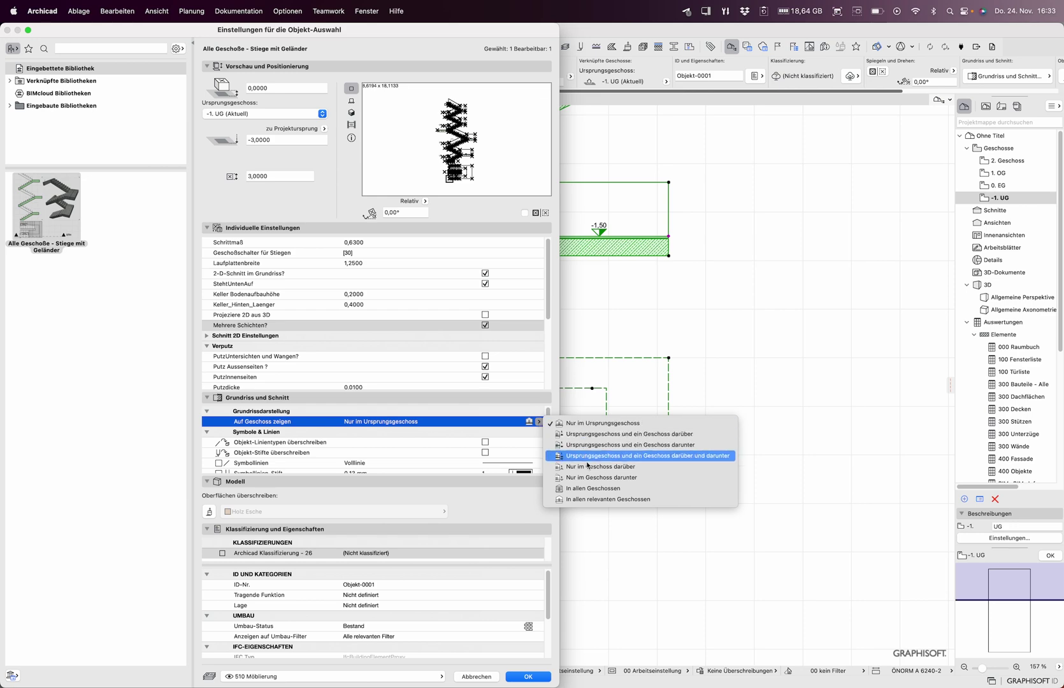
click(601, 499)
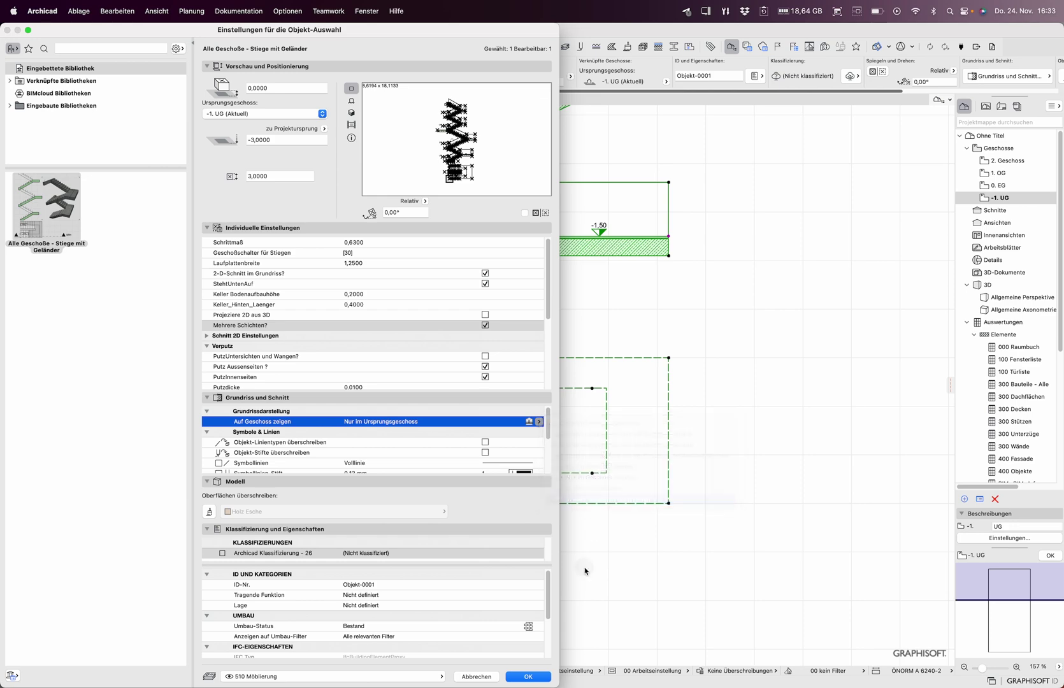
click(530, 678)
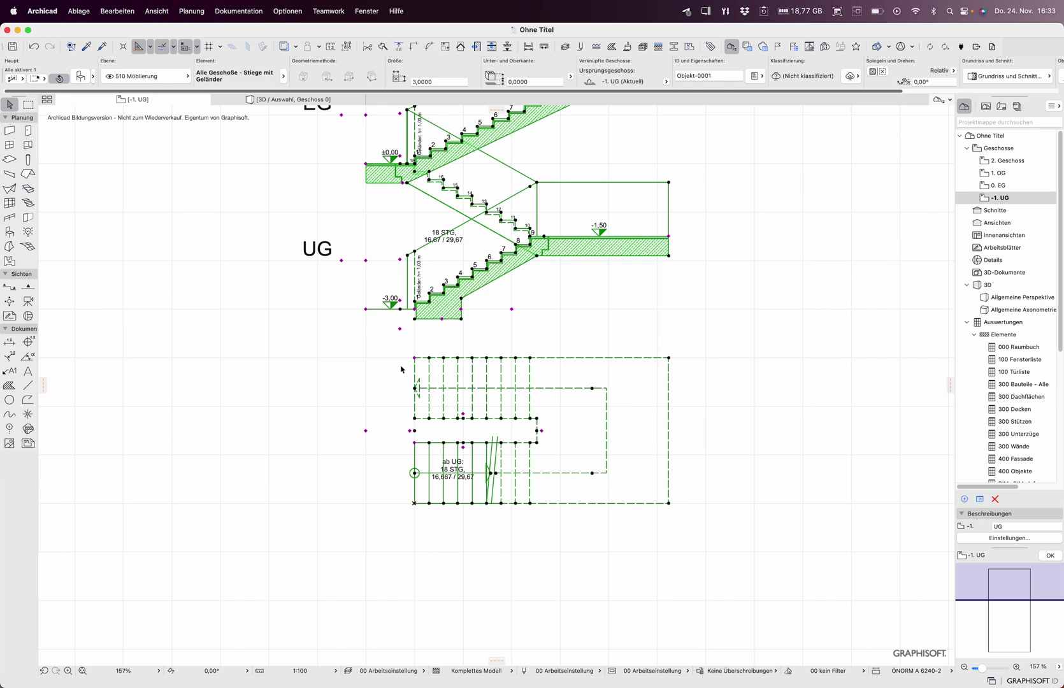
Step: Check the 0. EG and -1. UG plans, reapply 'All Stories', and go to 0. EG
click(990, 186)
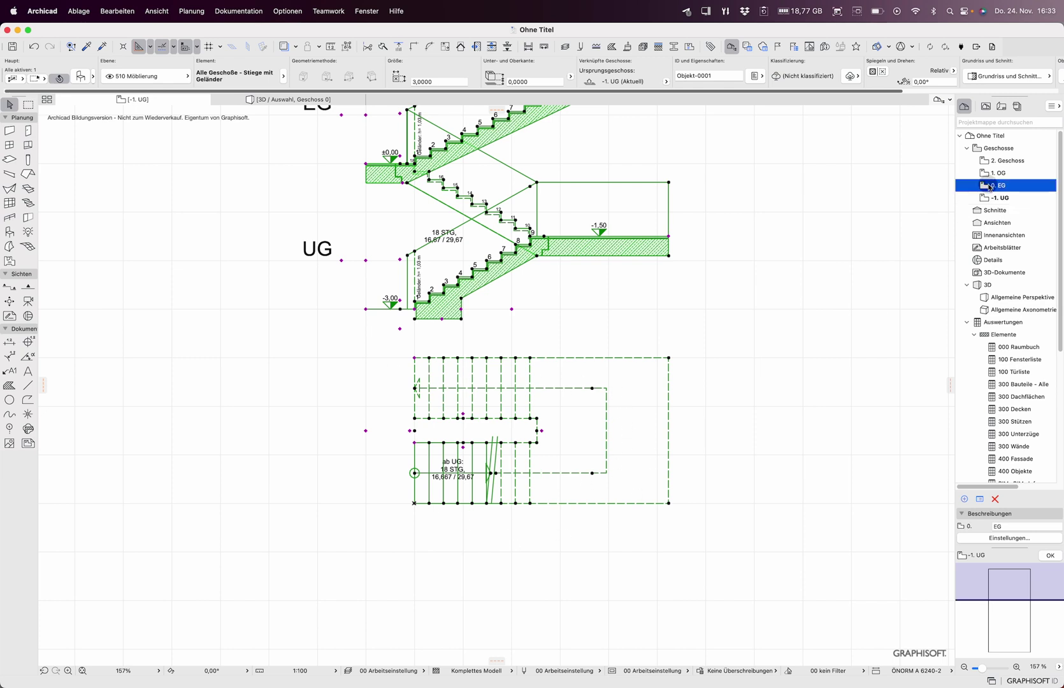
double_click(989, 186)
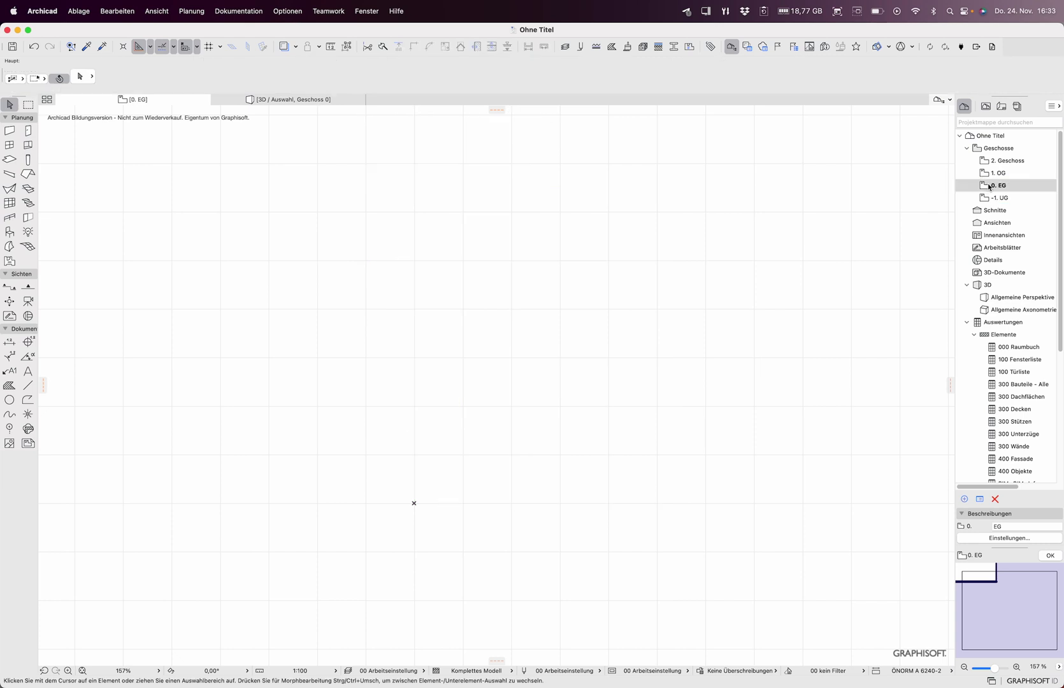
double_click(998, 198)
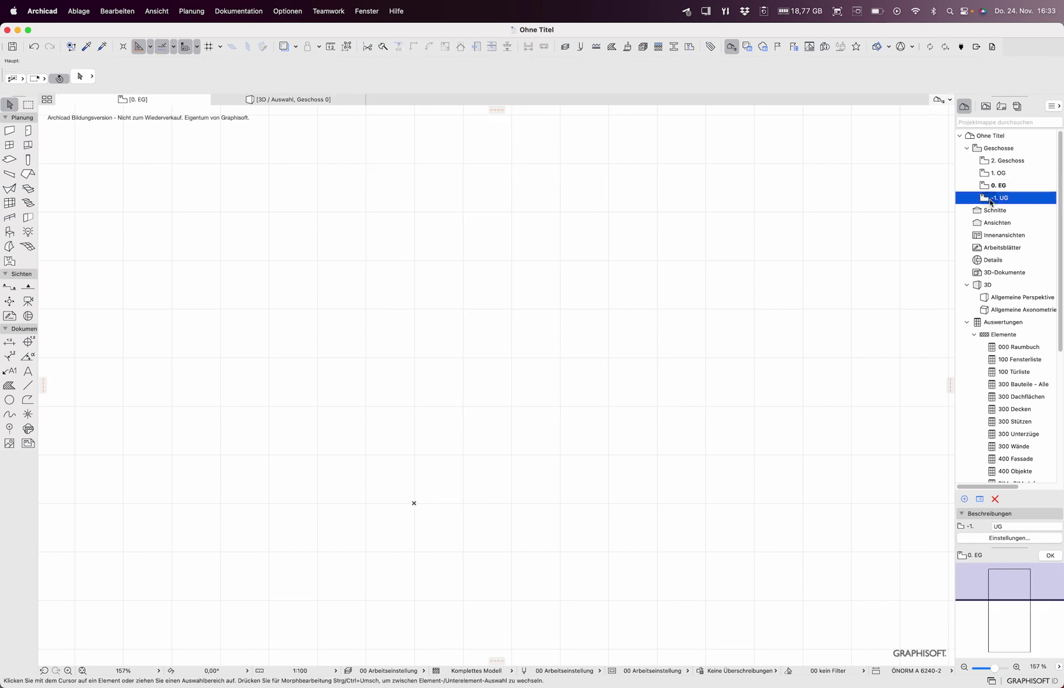
click(419, 452)
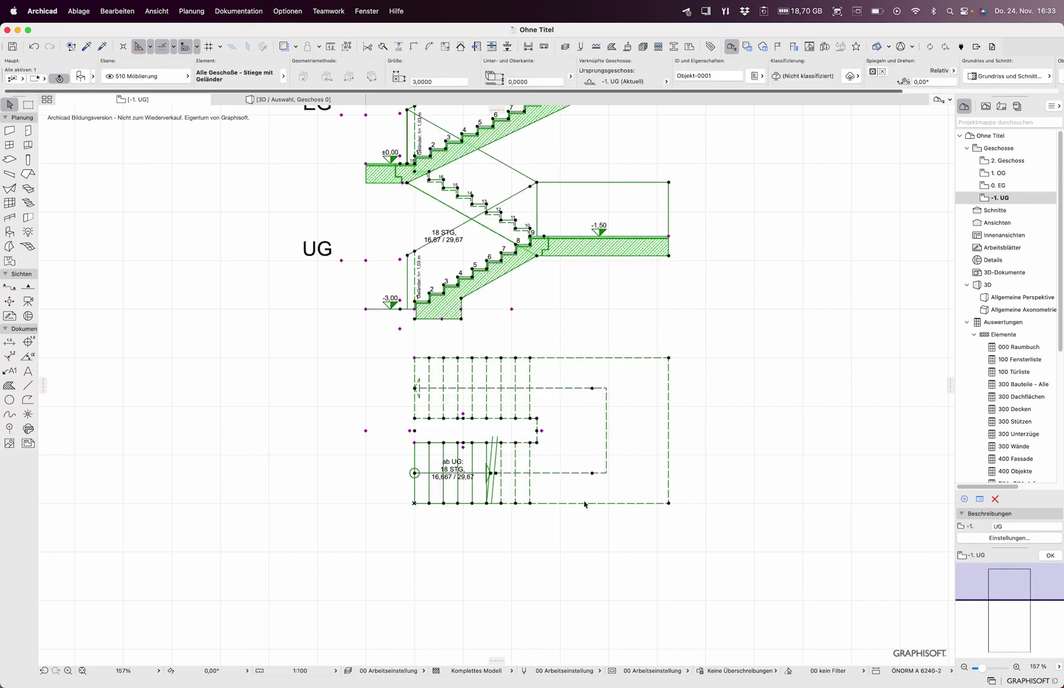
double_click(585, 503)
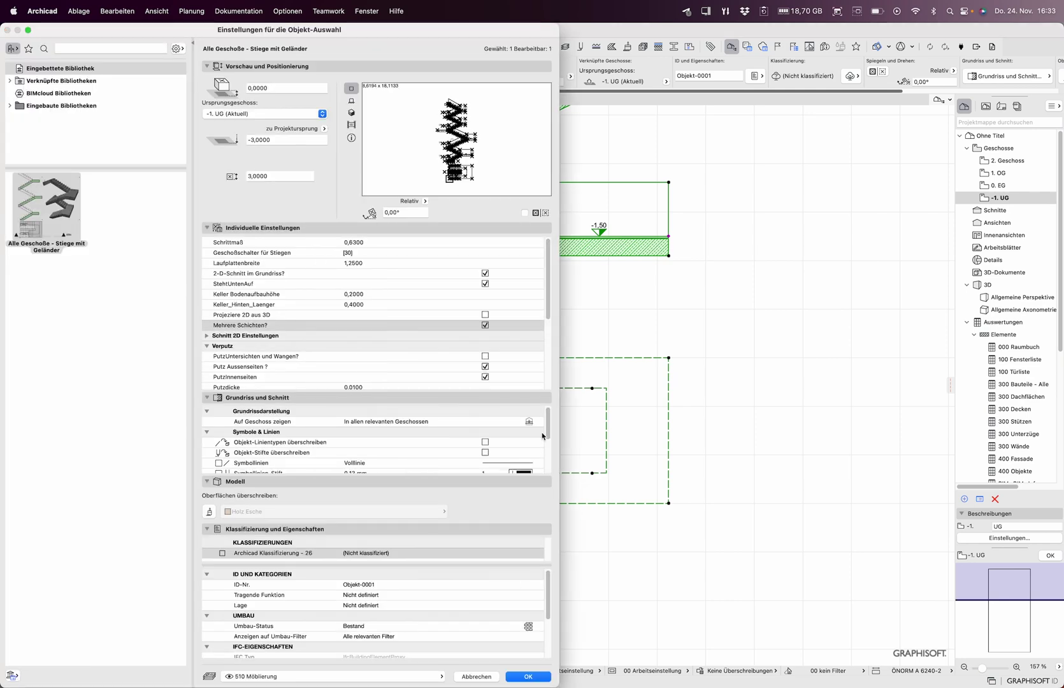
click(529, 422)
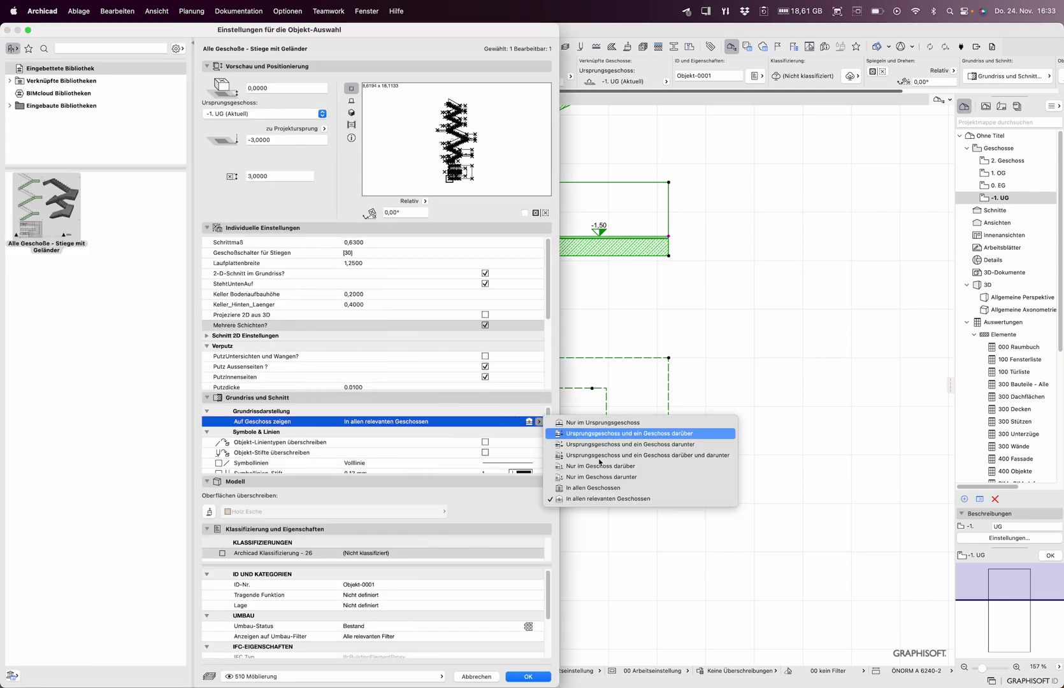
click(608, 489)
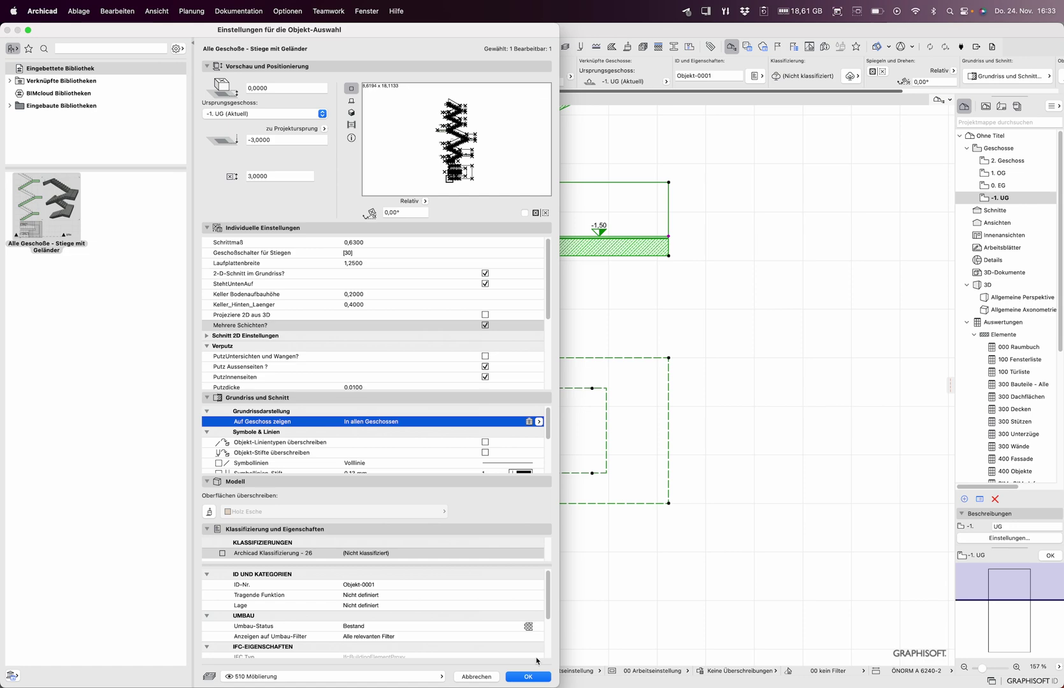
click(527, 676)
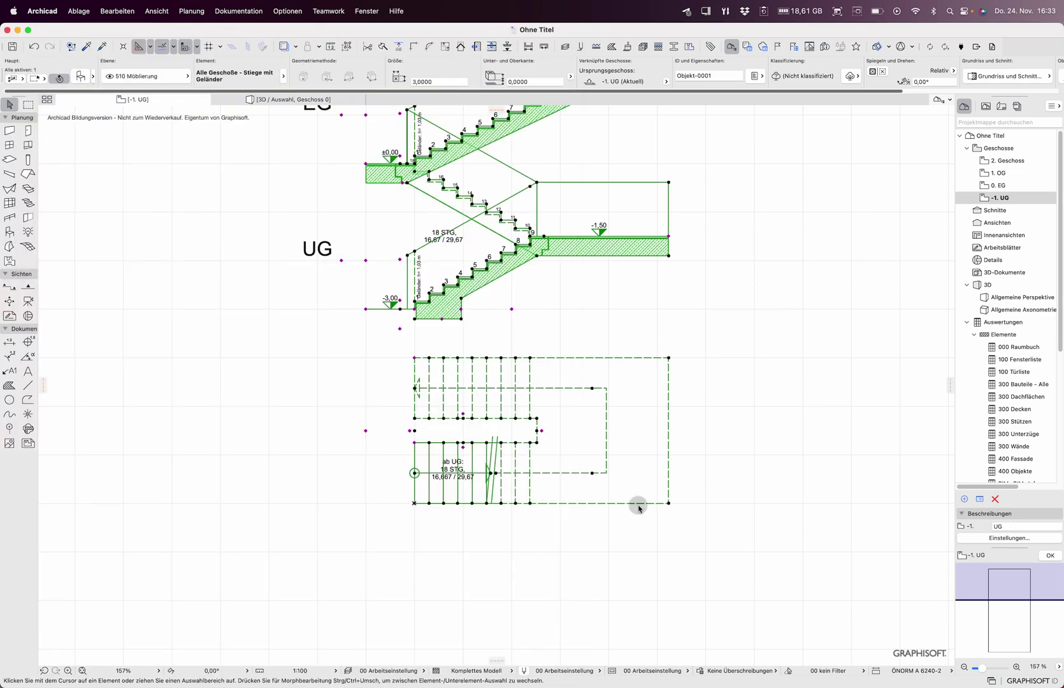
click(995, 186)
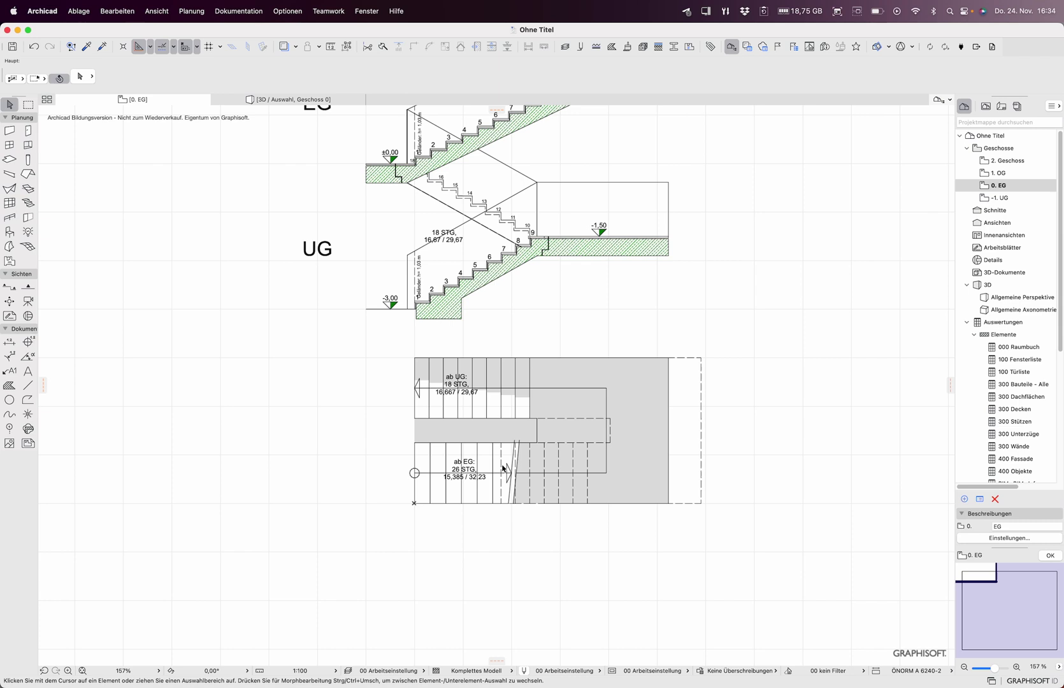
Step: Review the stair plan on 1. OG, 2. Geschoss, 0. EG and -1. UG, then select it on 0. EG
click(995, 172)
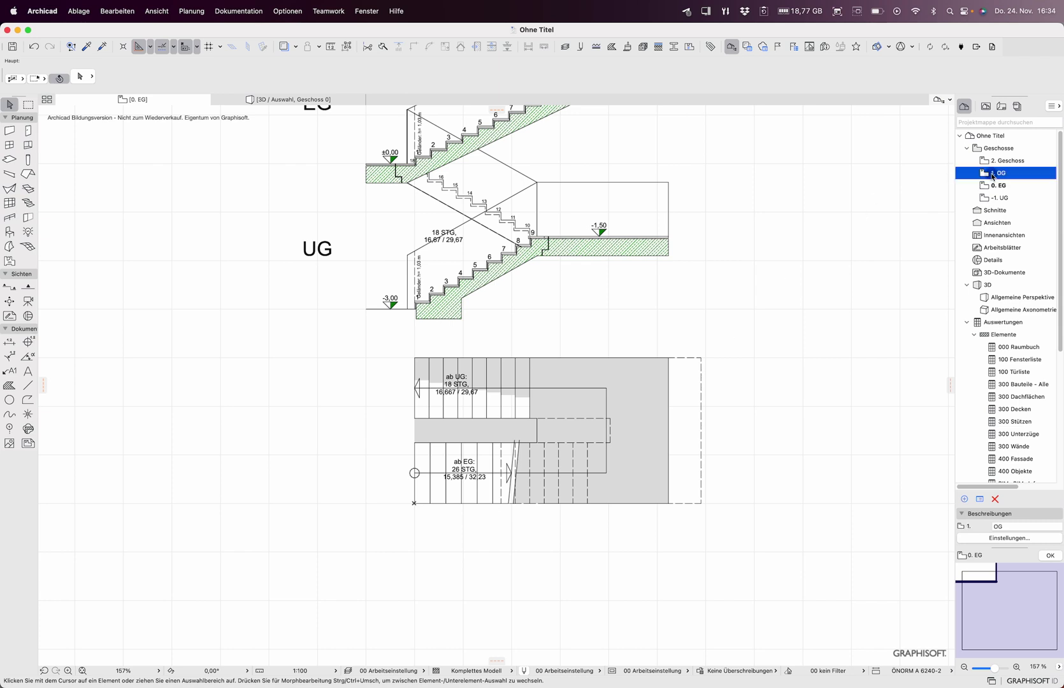
click(995, 162)
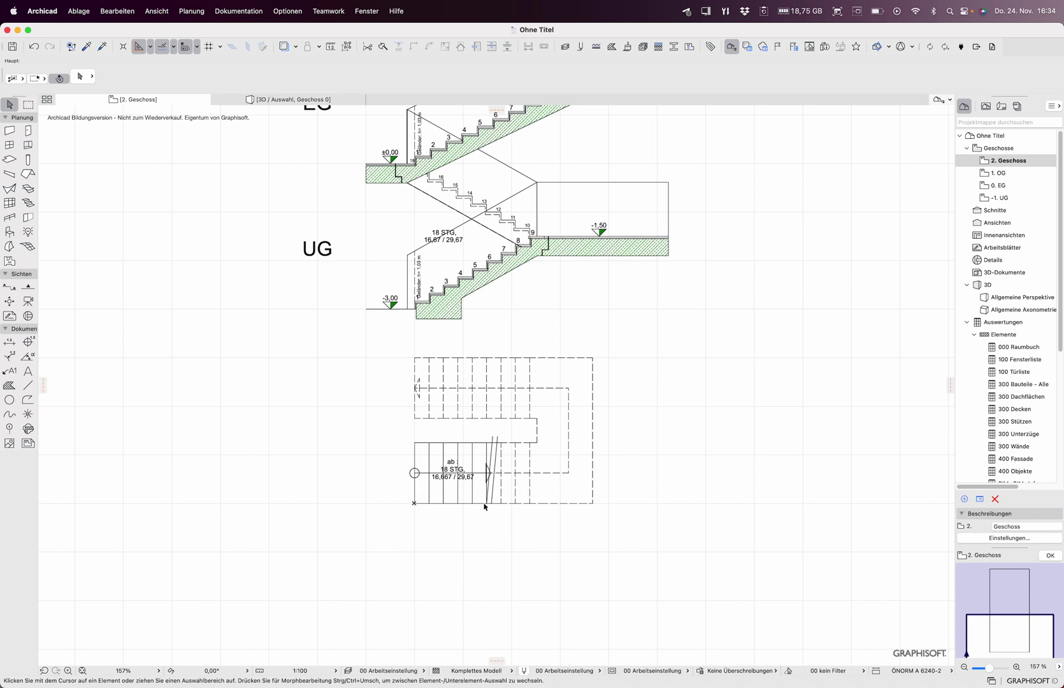
click(998, 174)
click(991, 187)
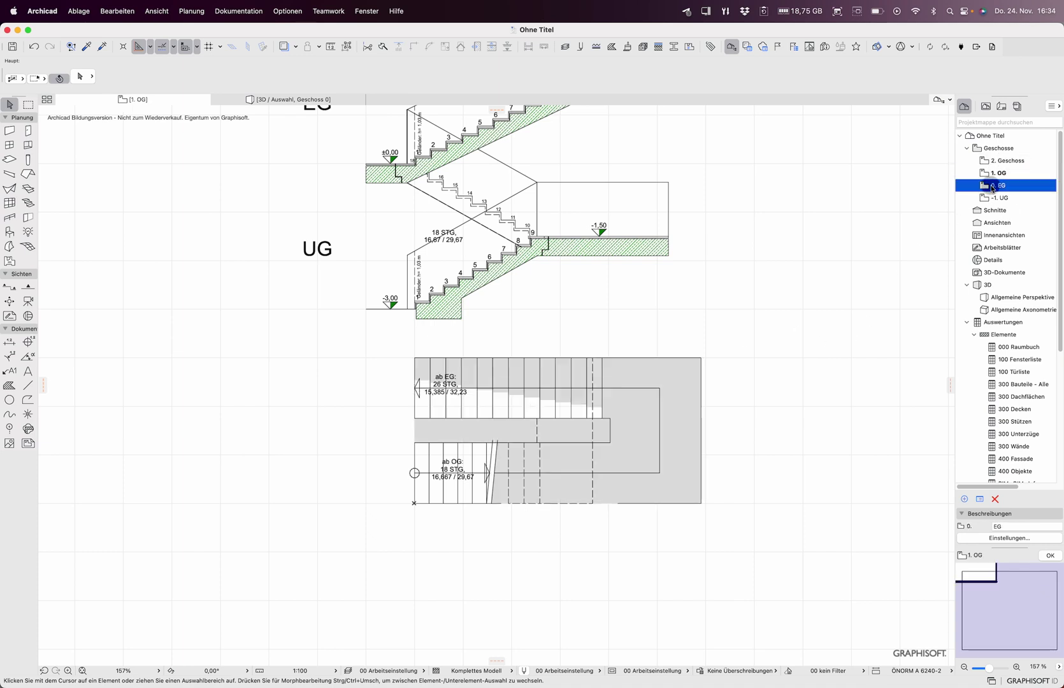
click(991, 197)
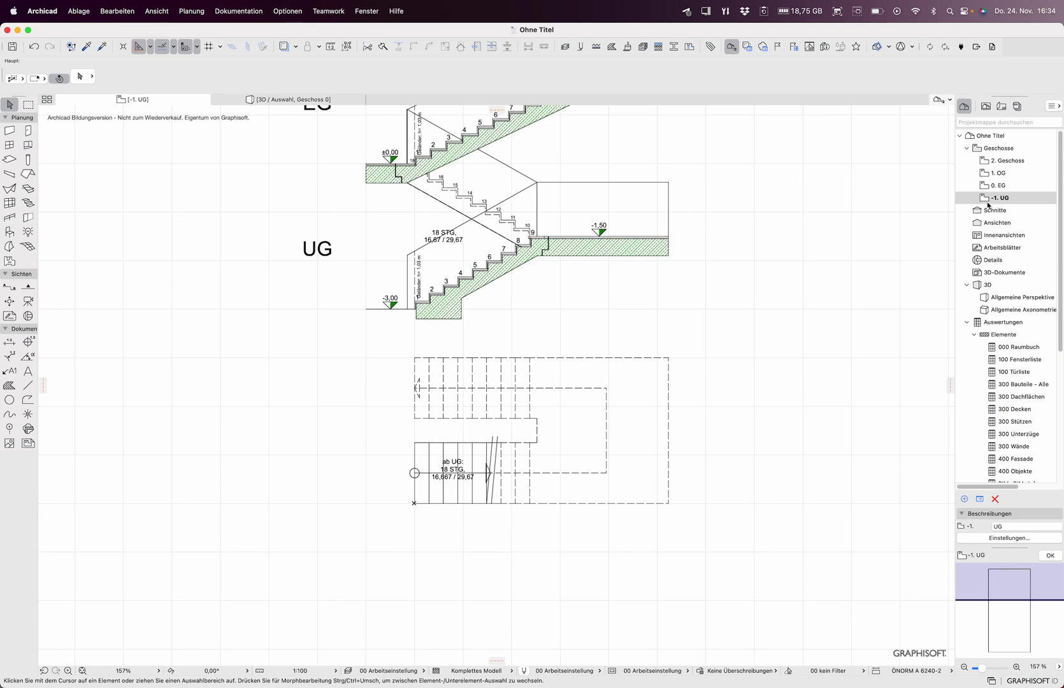
click(994, 185)
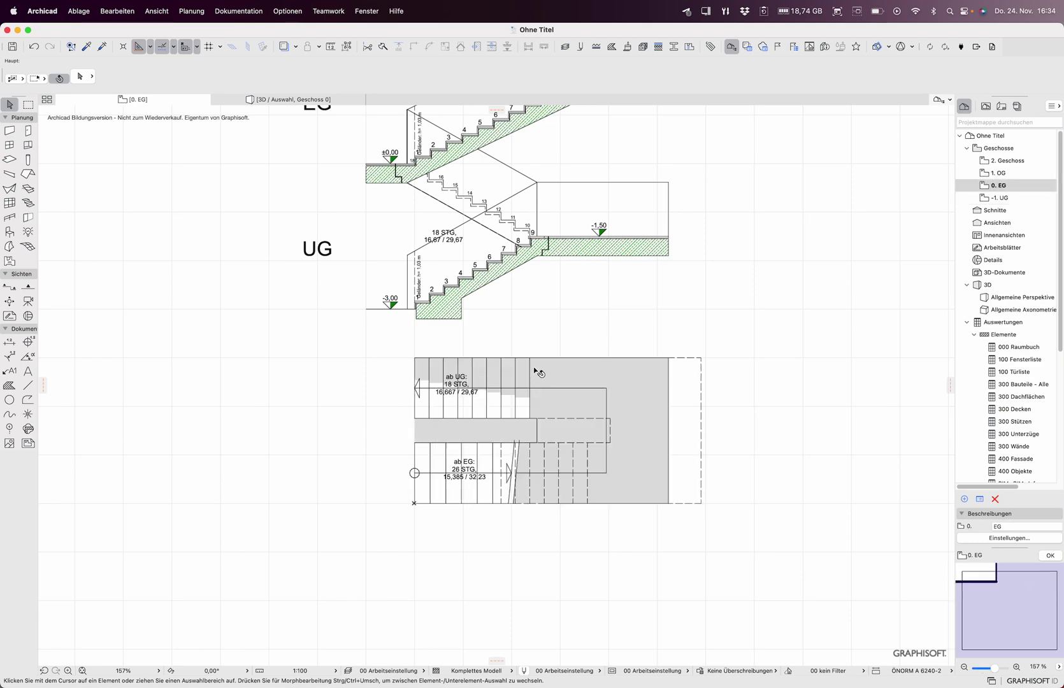
click(552, 364)
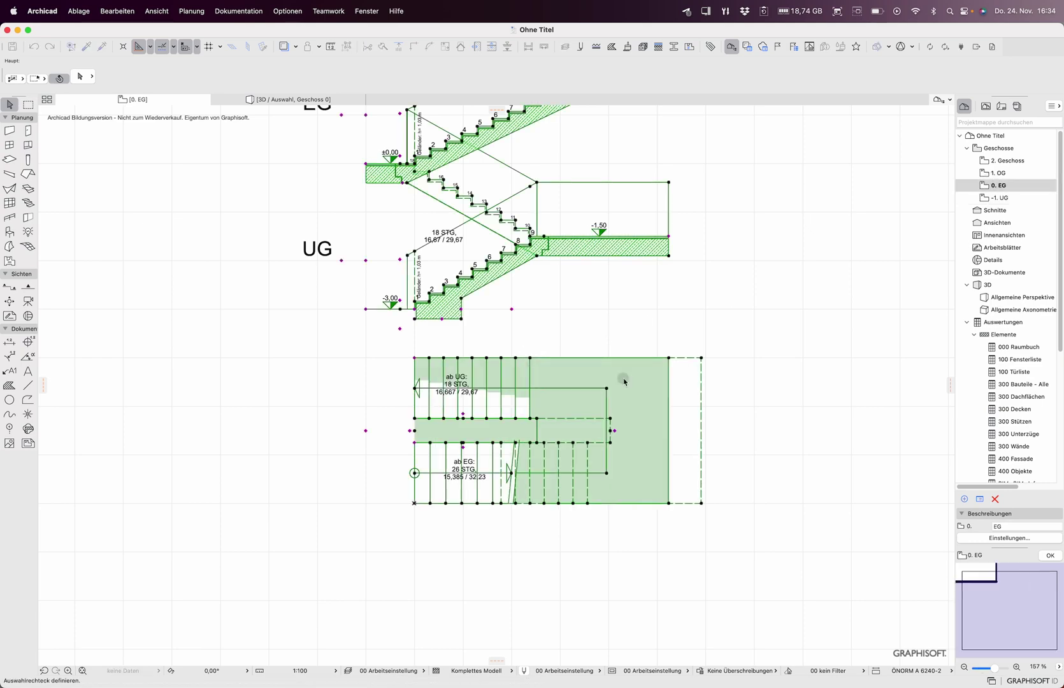
Step: Set Field [2] of Geschoßschalter für Stiegen to 0 and apply the stair settings
double_click(698, 446)
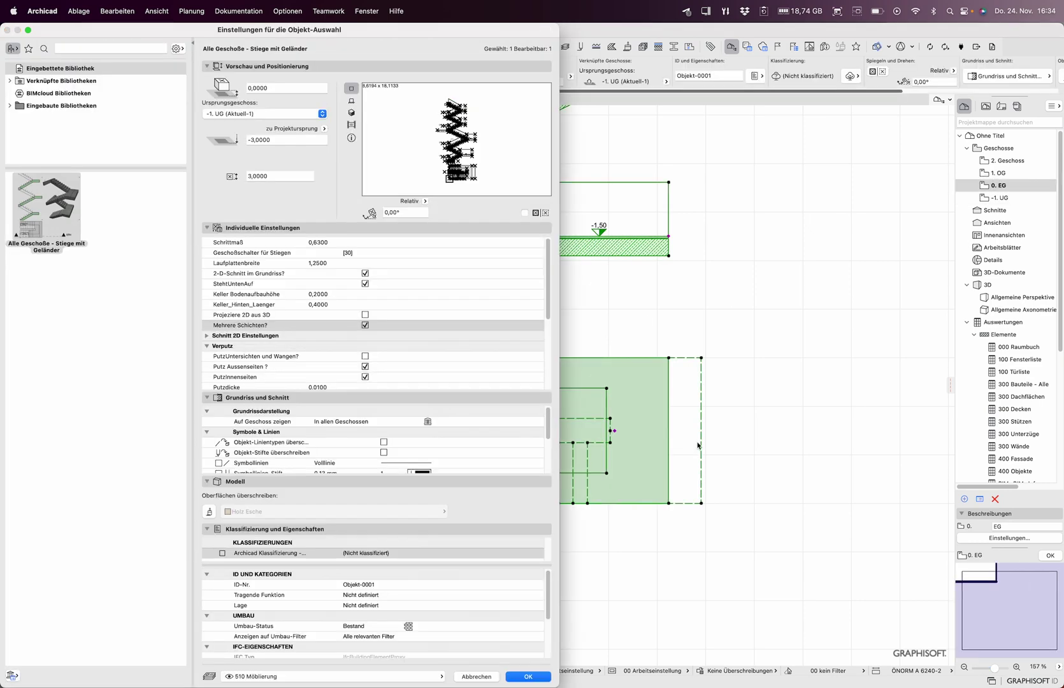
click(348, 253)
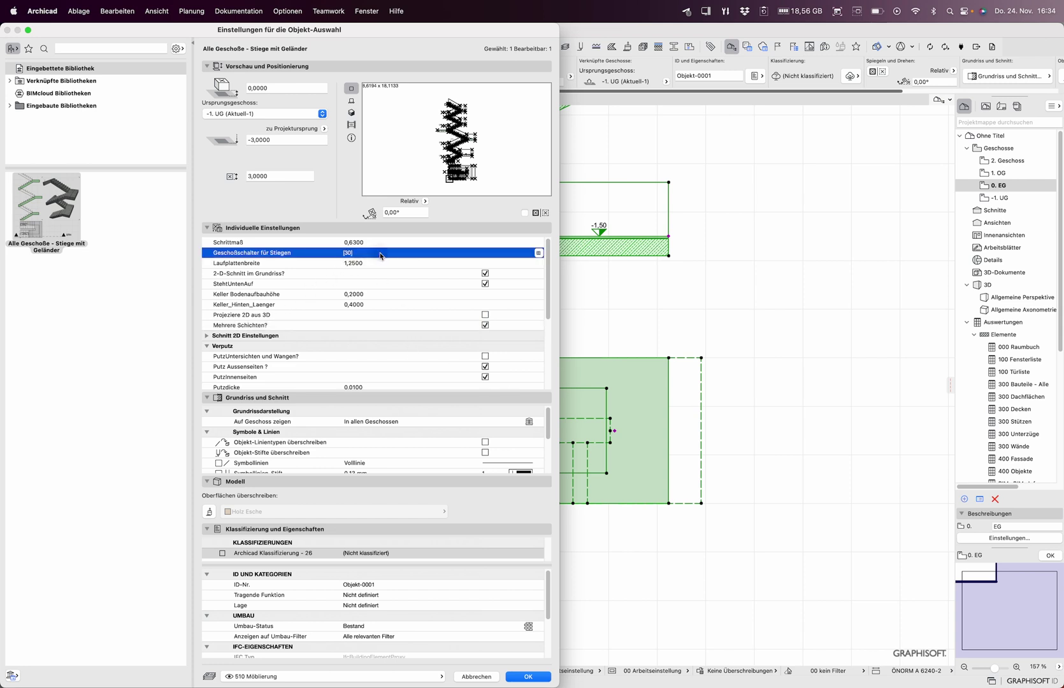
click(538, 253)
click(465, 257)
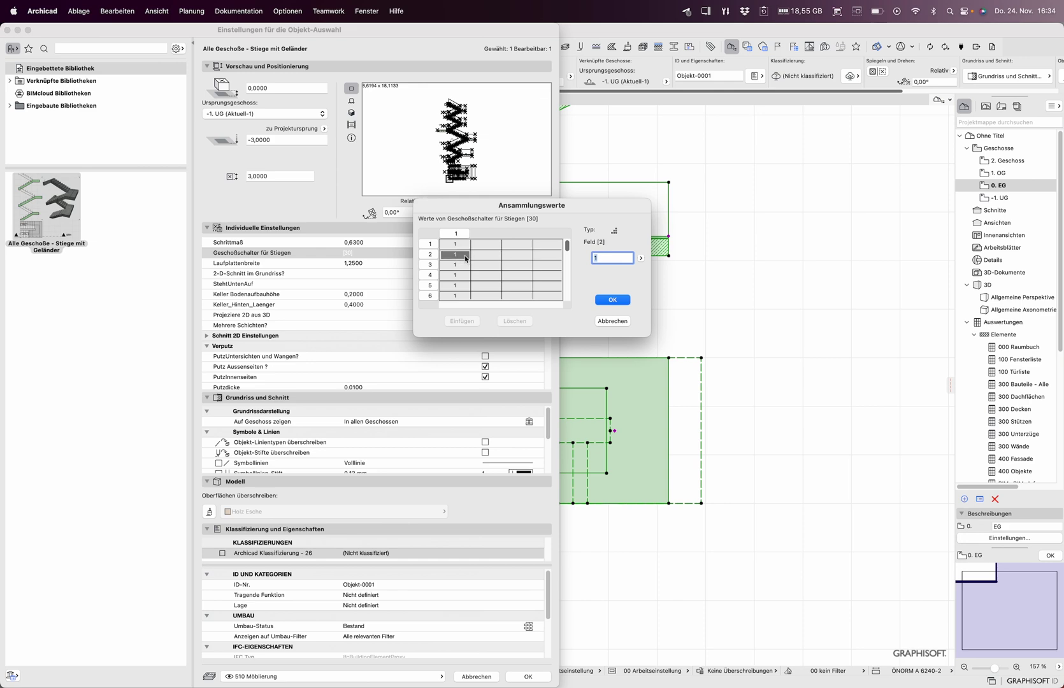
click(617, 301)
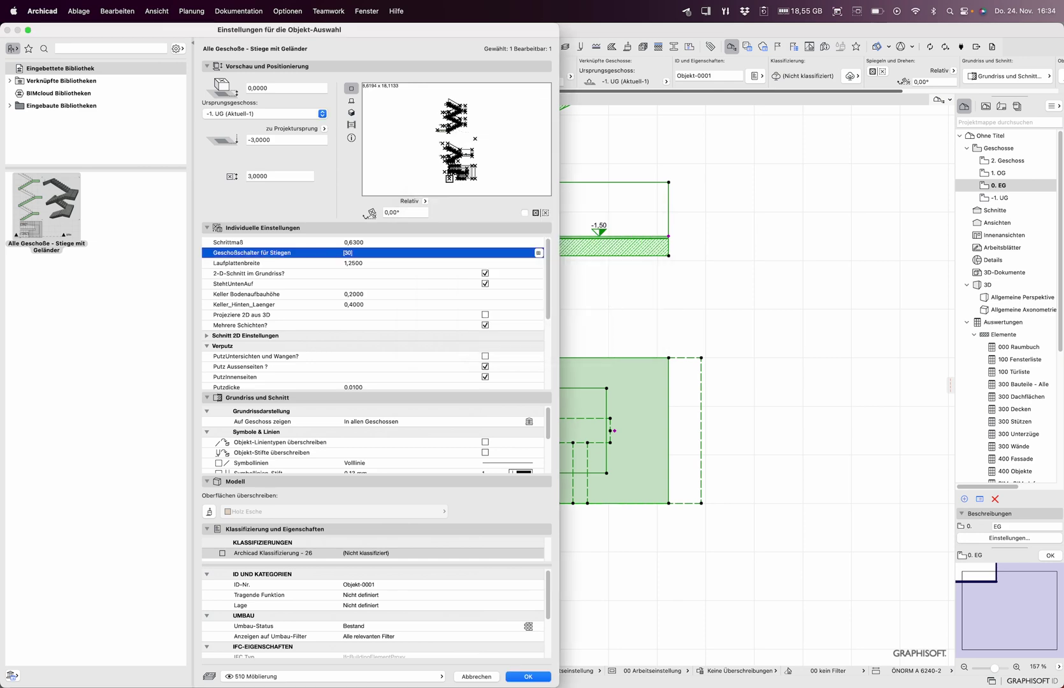
click(519, 676)
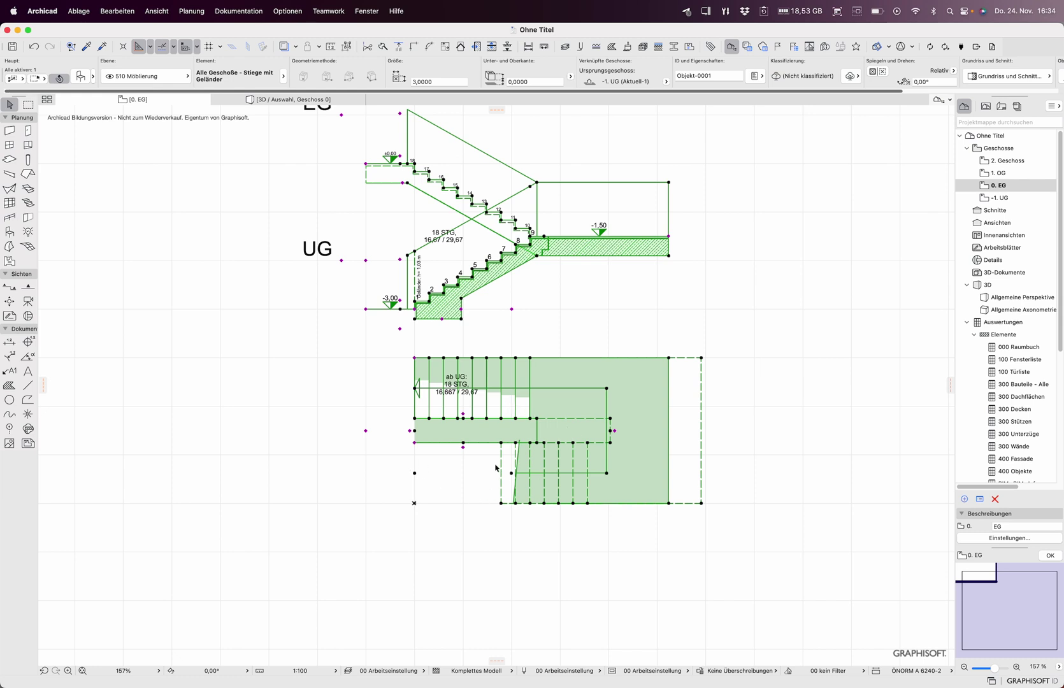
scroll(499, 308, up, 4)
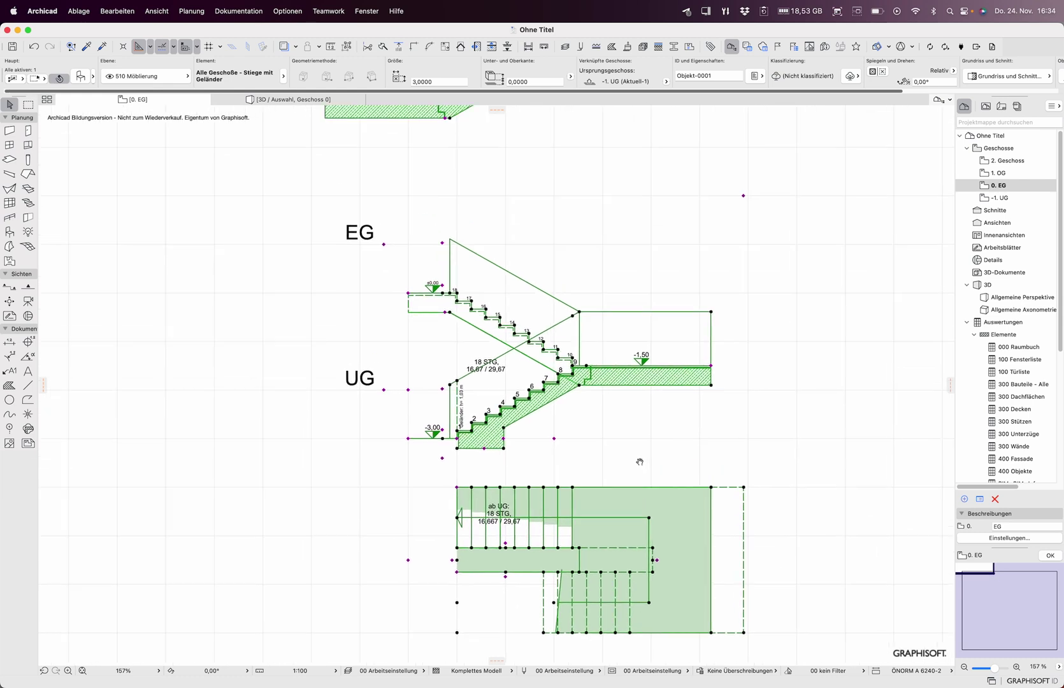
scroll(392, 292, up, 1)
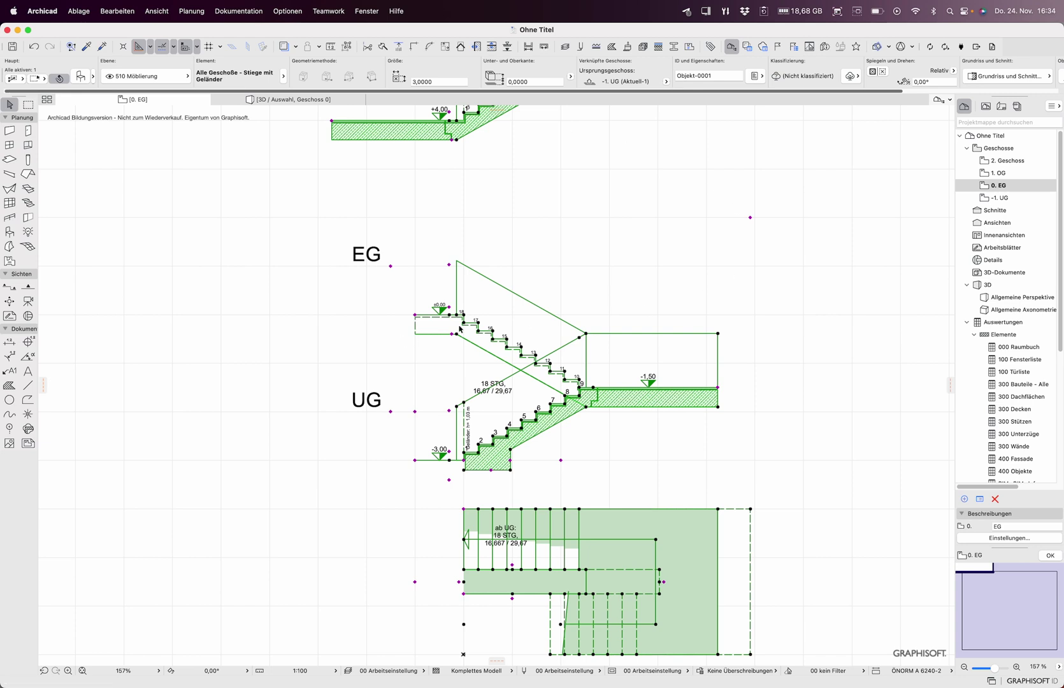
Step: Stretch the railing height hotspot on the stair section to a new height
click(752, 219)
key(Escape)
click(390, 267)
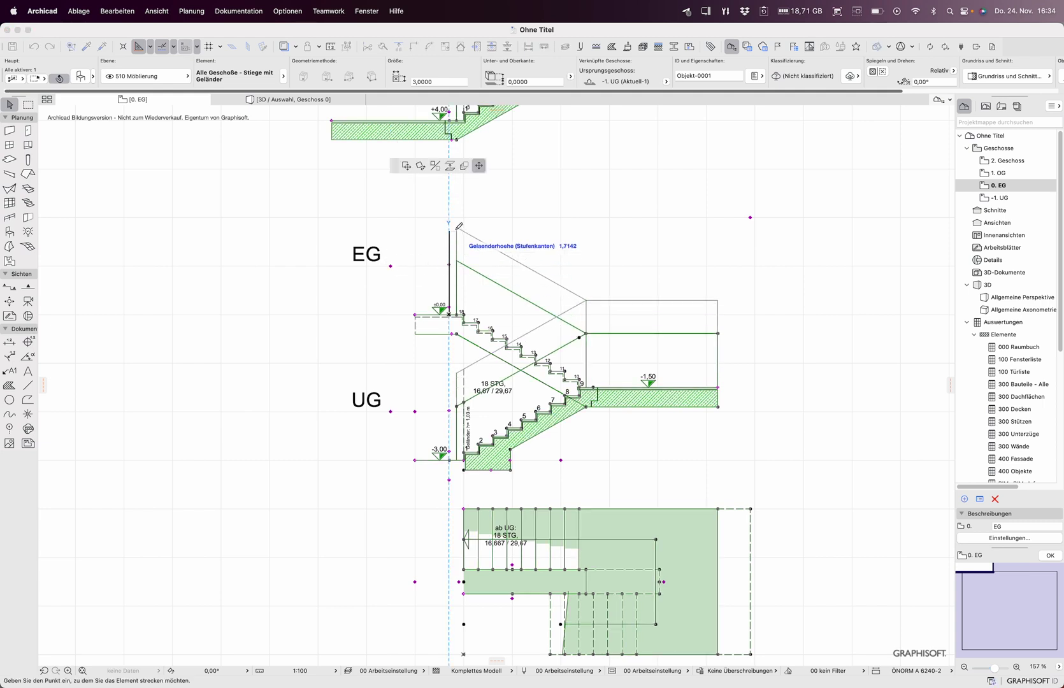
click(452, 276)
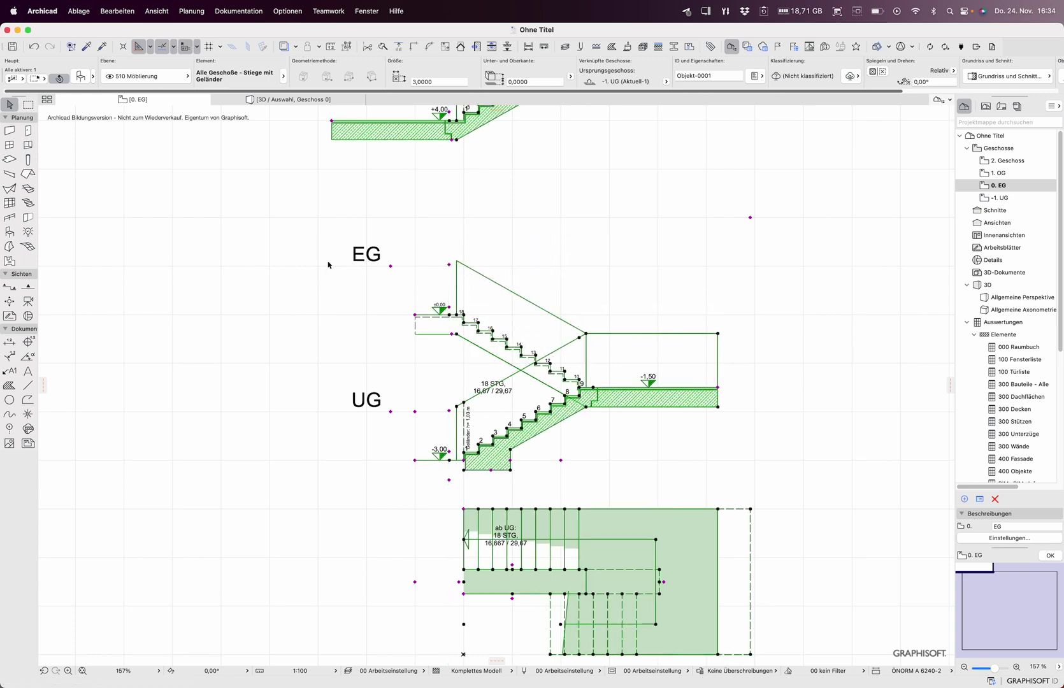
Step: Adjust the maximum riser height hotspot, then turn the EG flight back on via its storey switch
click(451, 310)
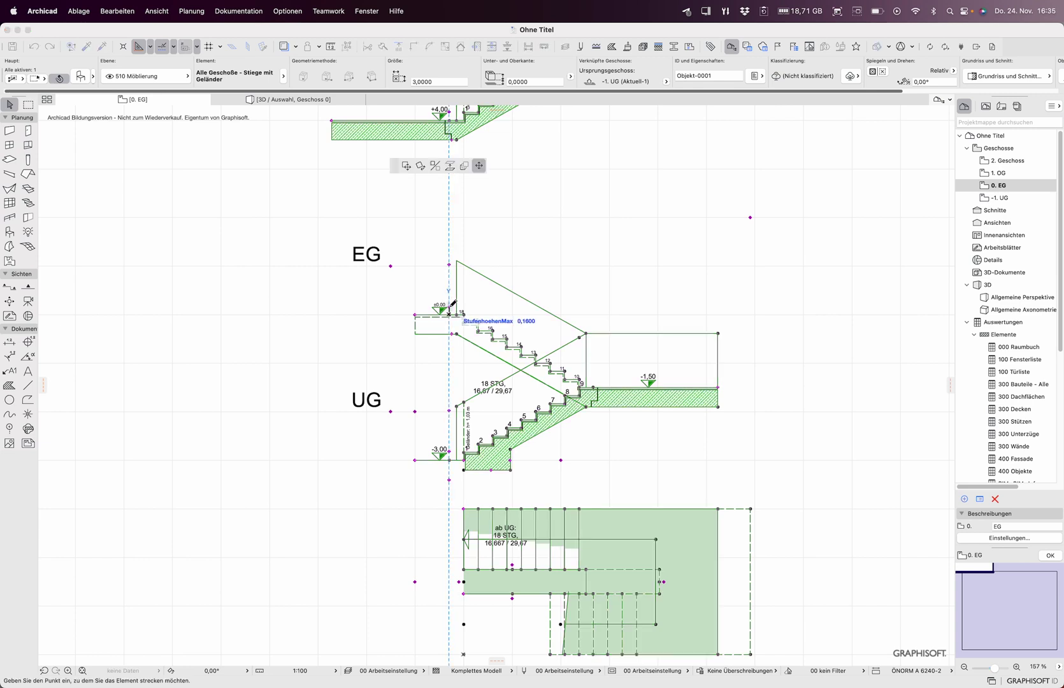
click(453, 307)
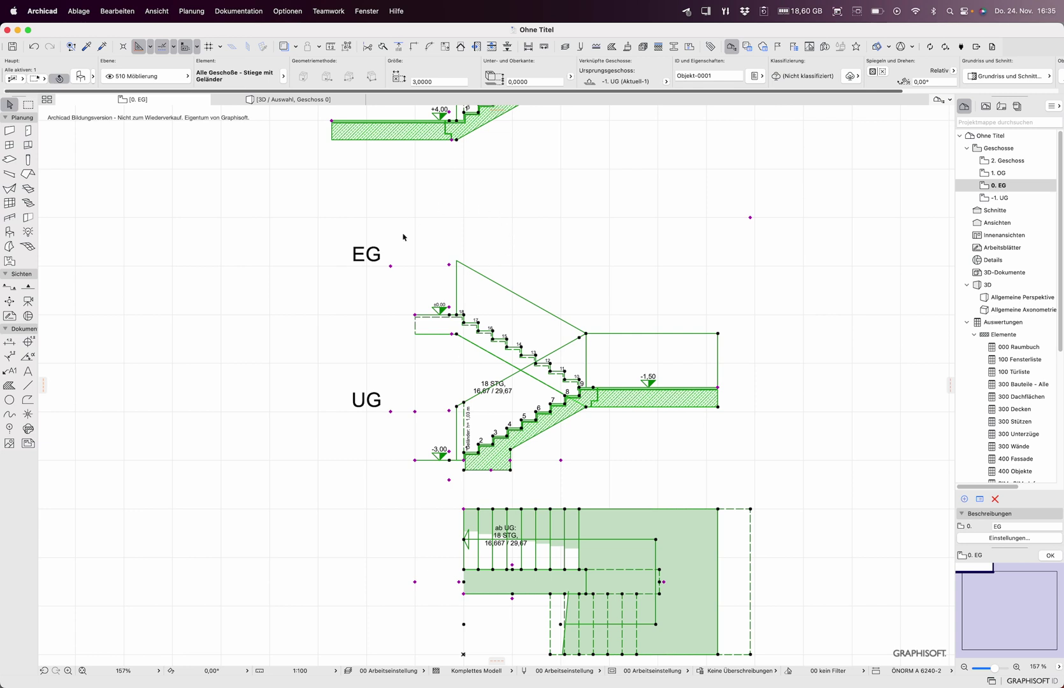
click(415, 413)
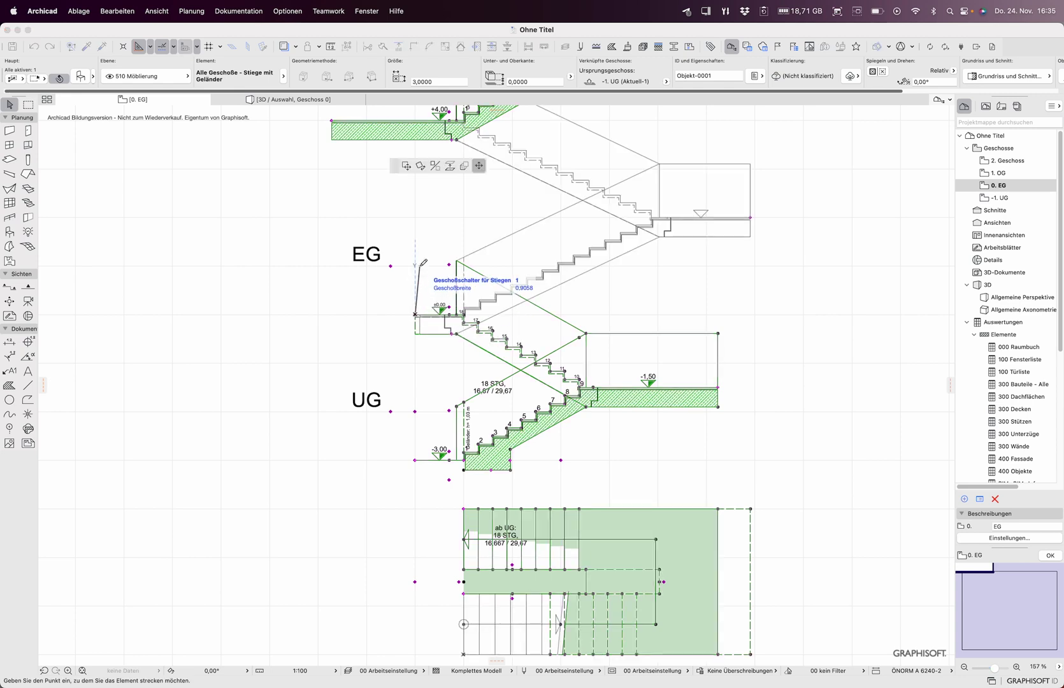
click(422, 267)
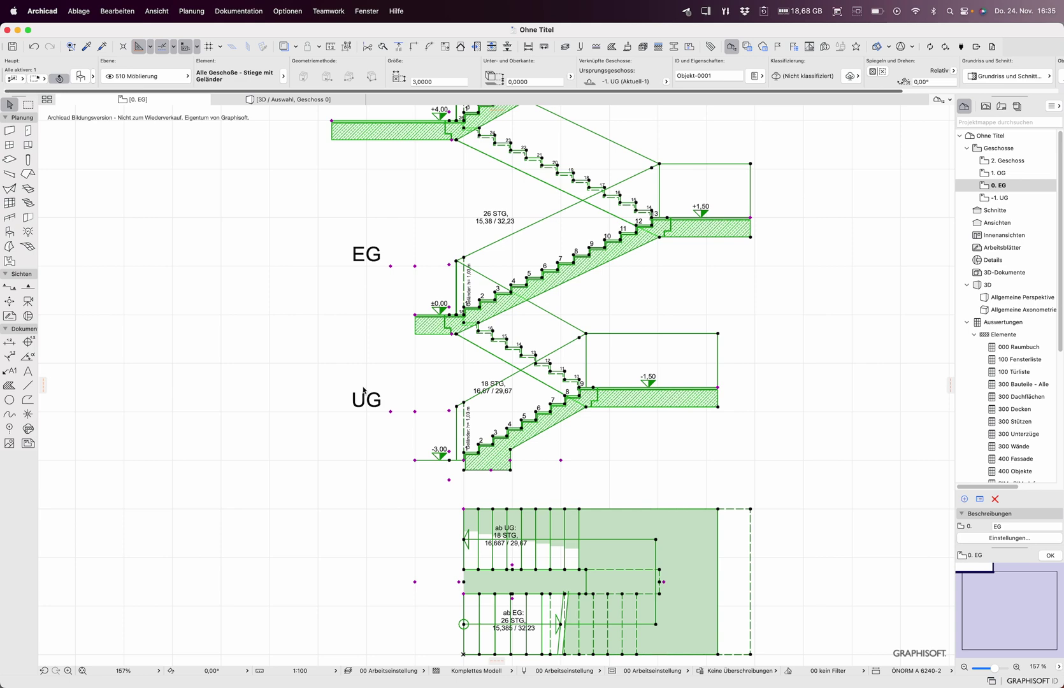
key(ctrl+t)
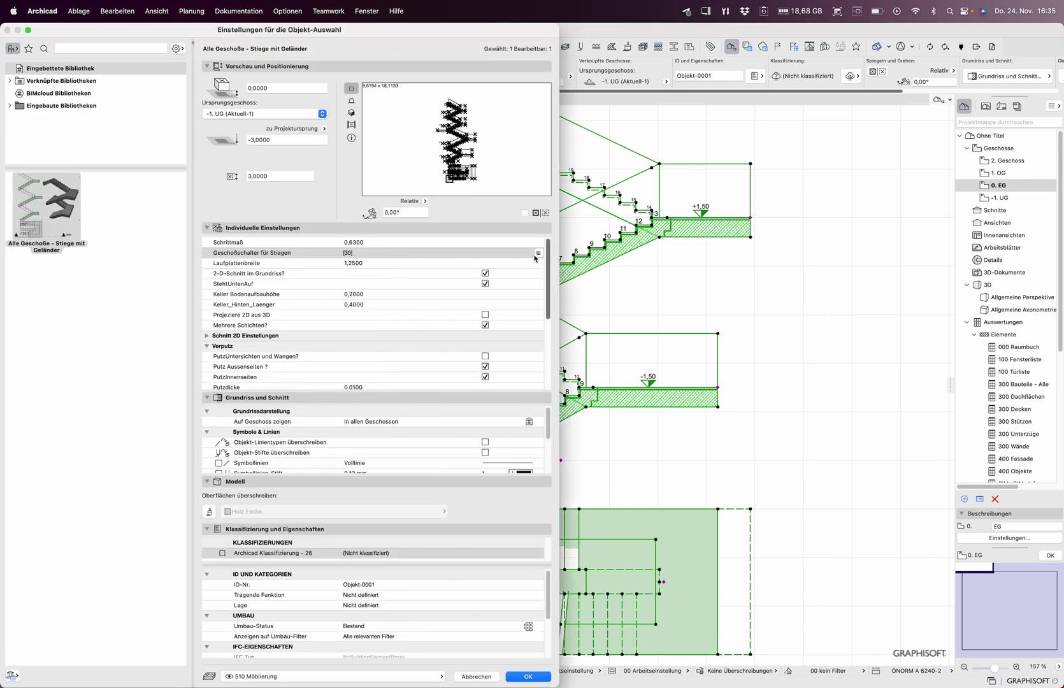
click(538, 253)
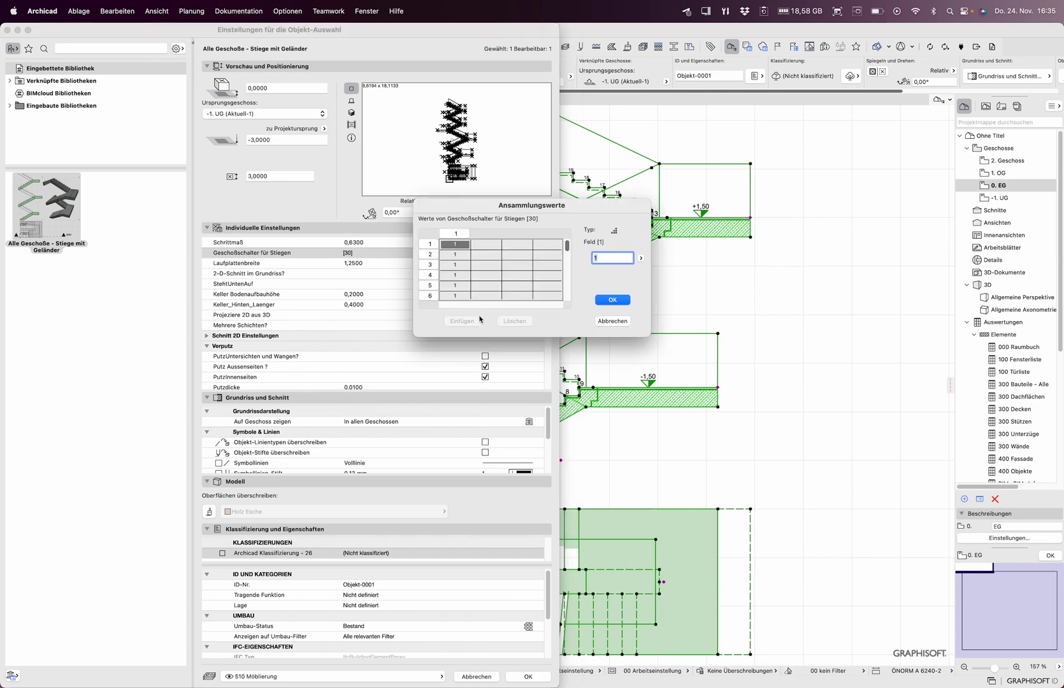
click(613, 321)
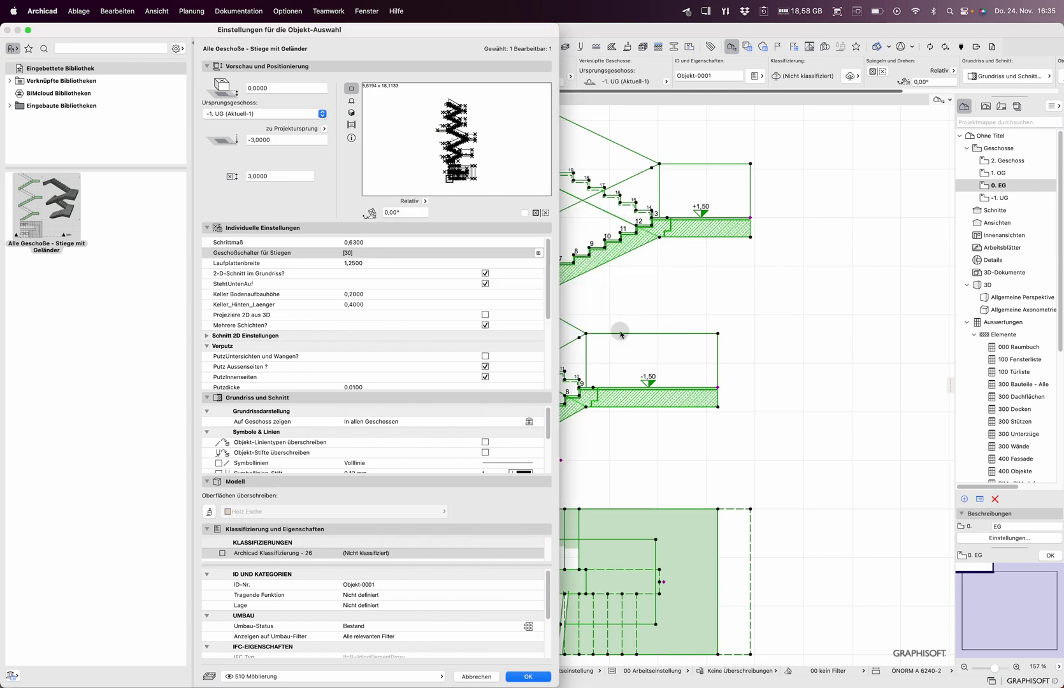
click(477, 675)
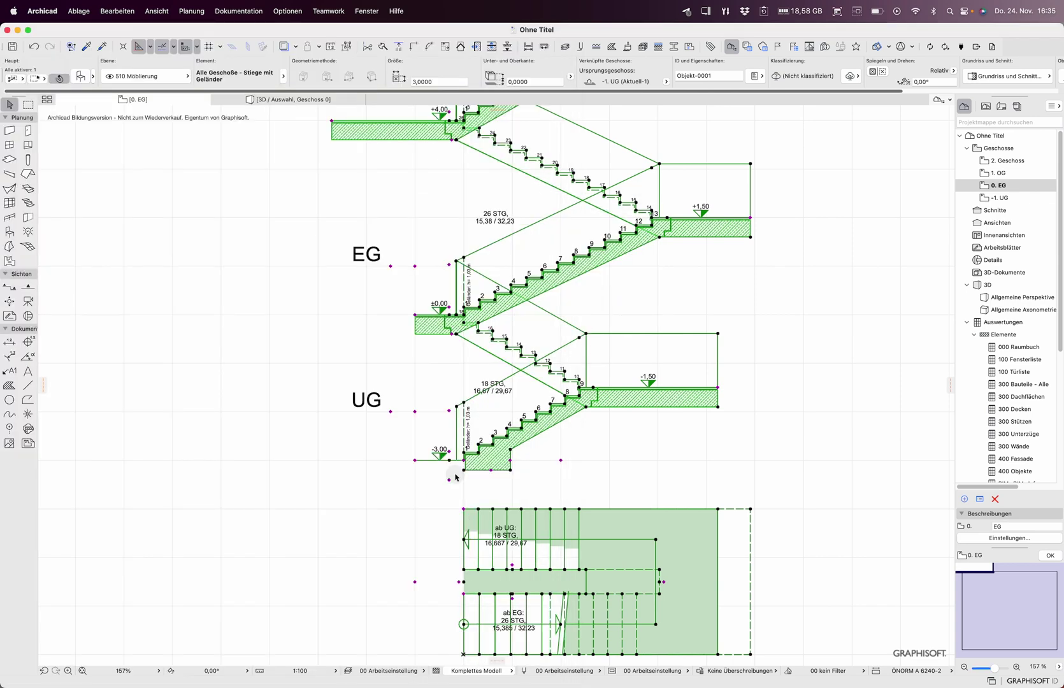
click(417, 267)
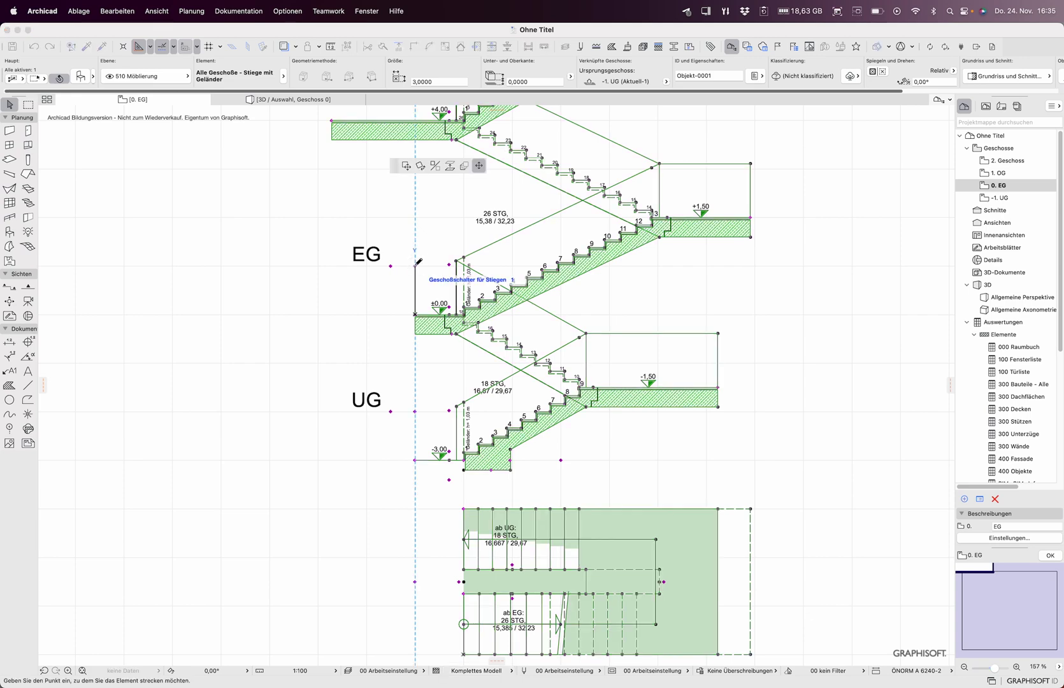
Step: Place the storey switch hotspot, pan to the UG, EG and OG flights, and deselect the stair
click(418, 263)
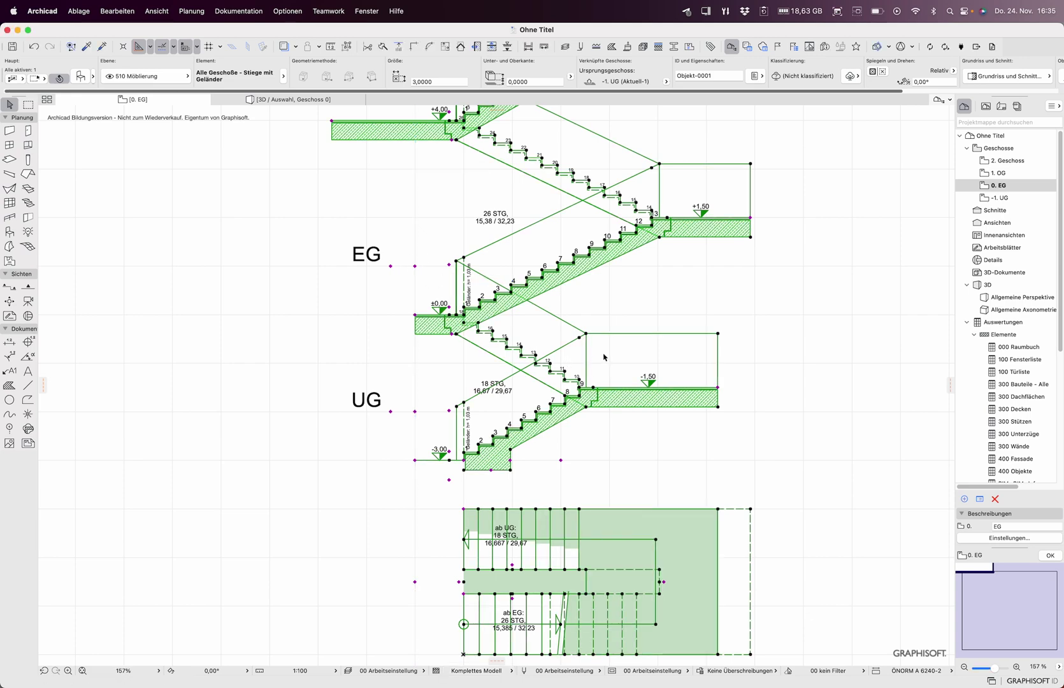
scroll(627, 366, down, 5)
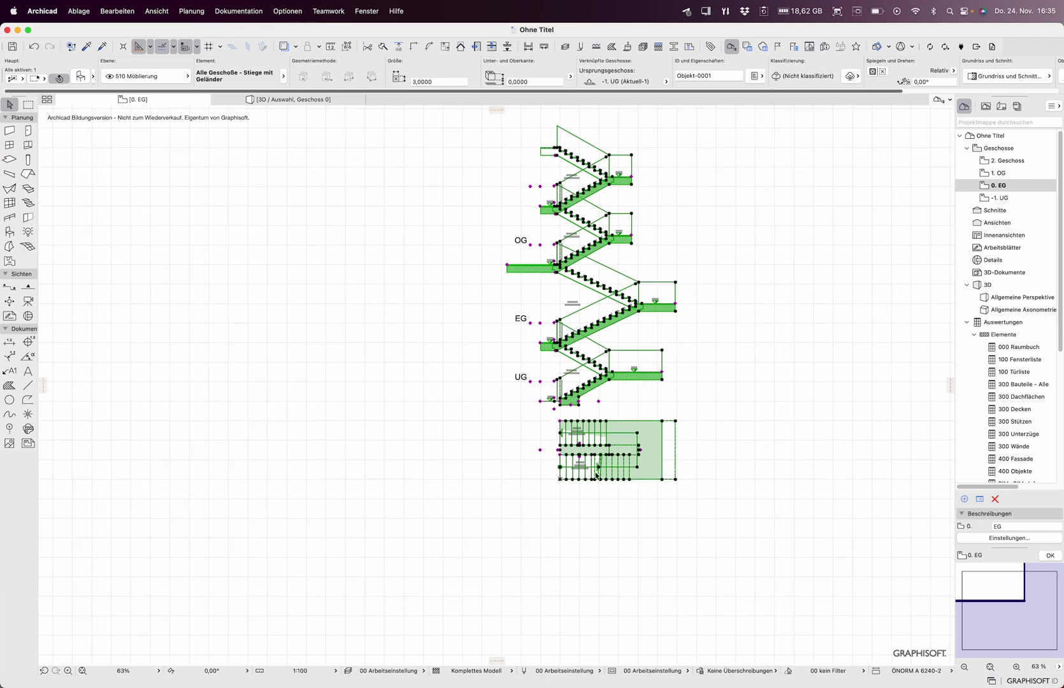
scroll(630, 457, up, 4)
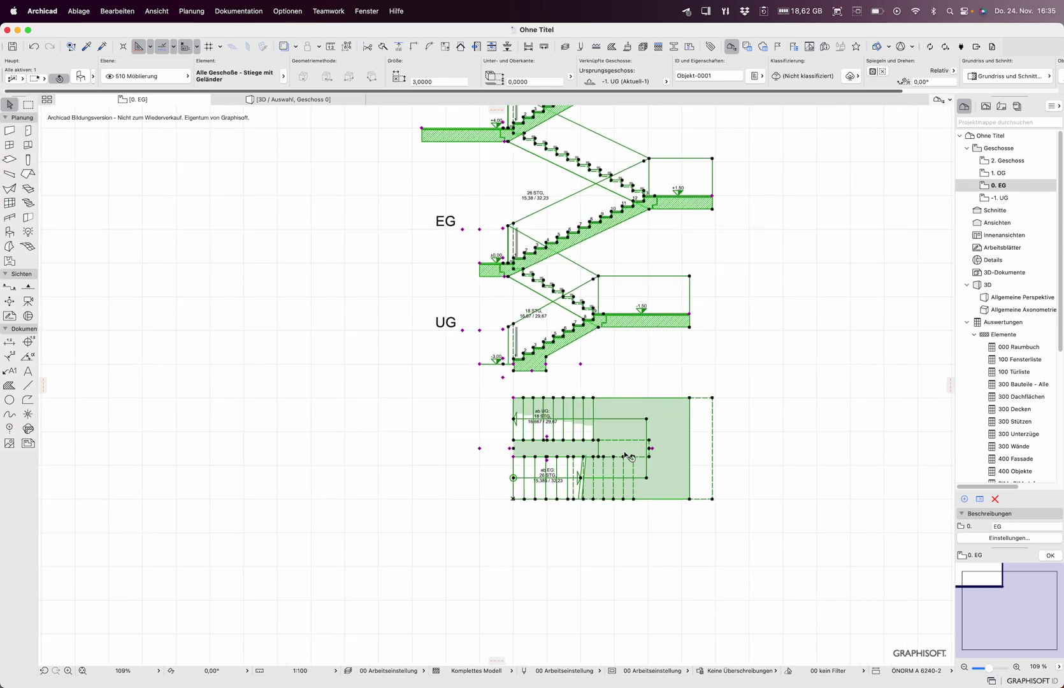
middle_drag(711, 348, 524, 478)
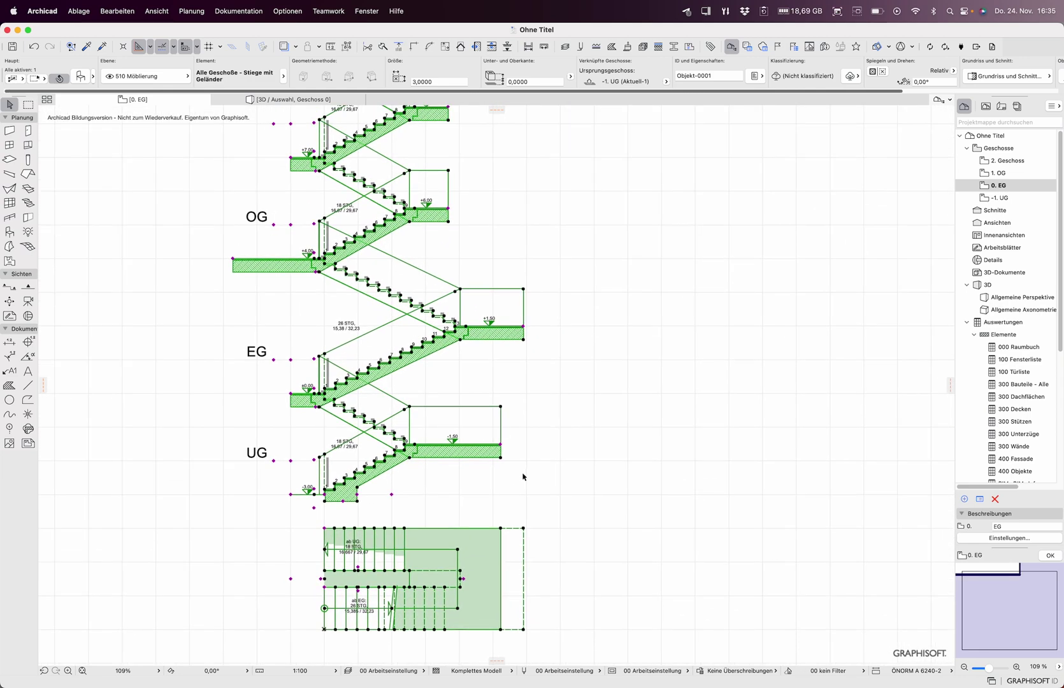
click(580, 425)
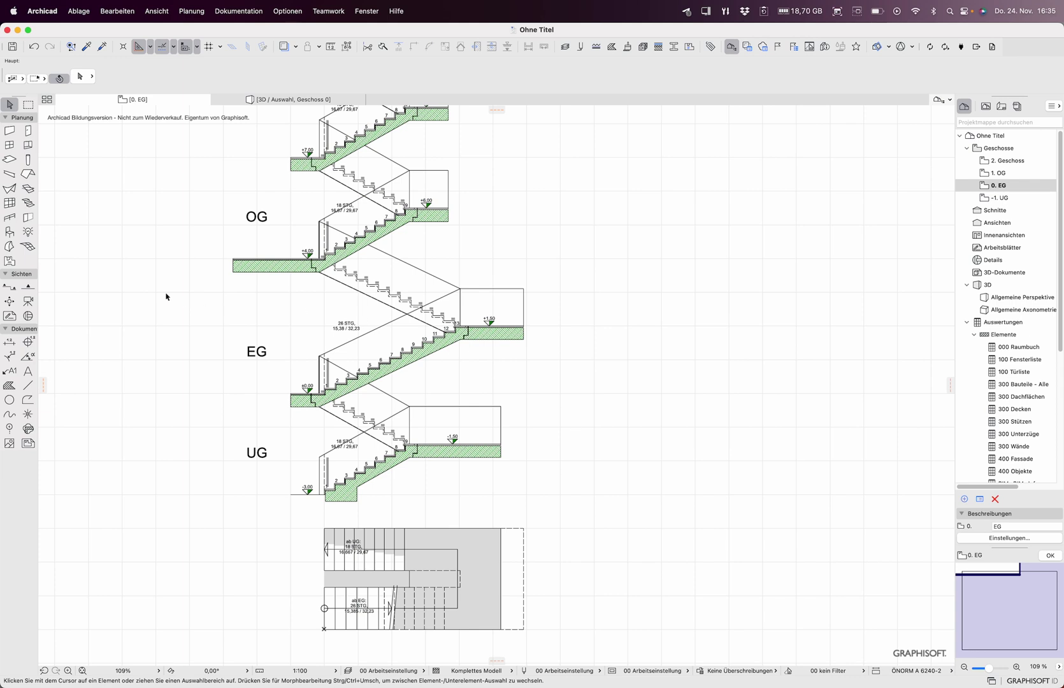
Step: Draw section line S-01 across the stair plan, setting its viewing direction
click(9, 289)
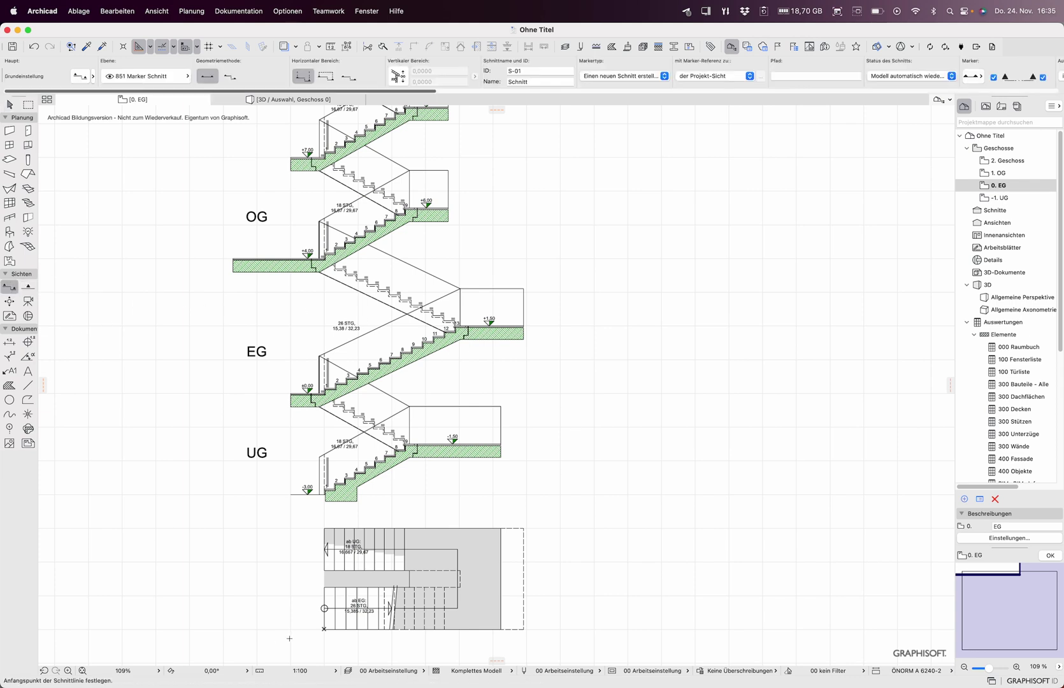
click(253, 617)
click(570, 618)
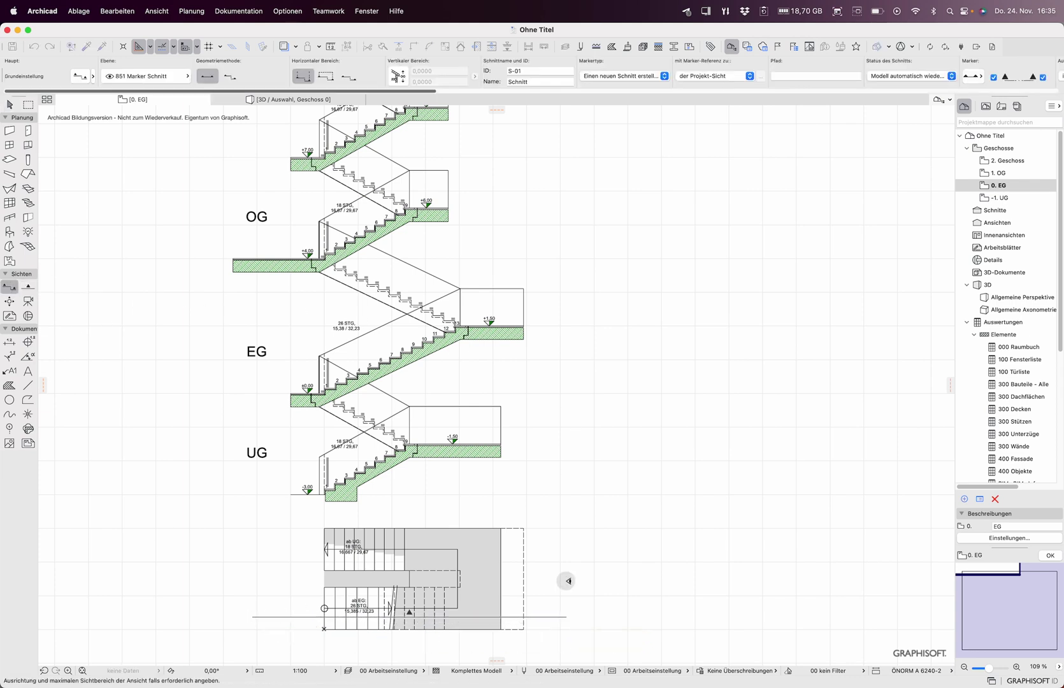
click(579, 485)
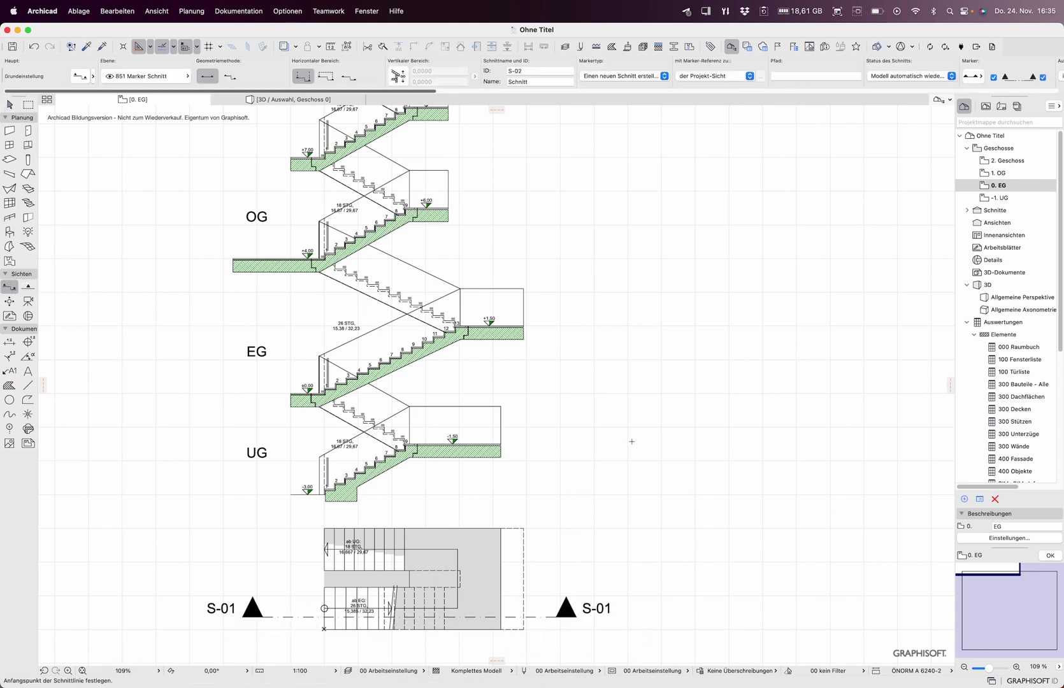
Step: Open the S-01 section view from the Schnitte list in the project tree
click(967, 211)
click(1012, 225)
double_click(1013, 225)
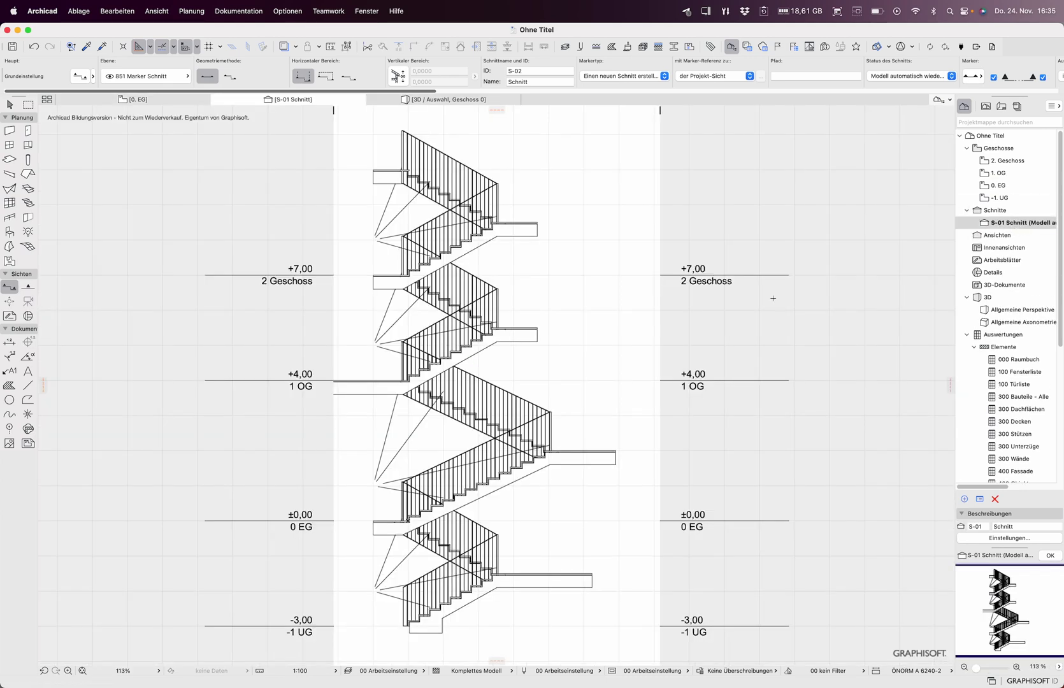
shift+click(585, 463)
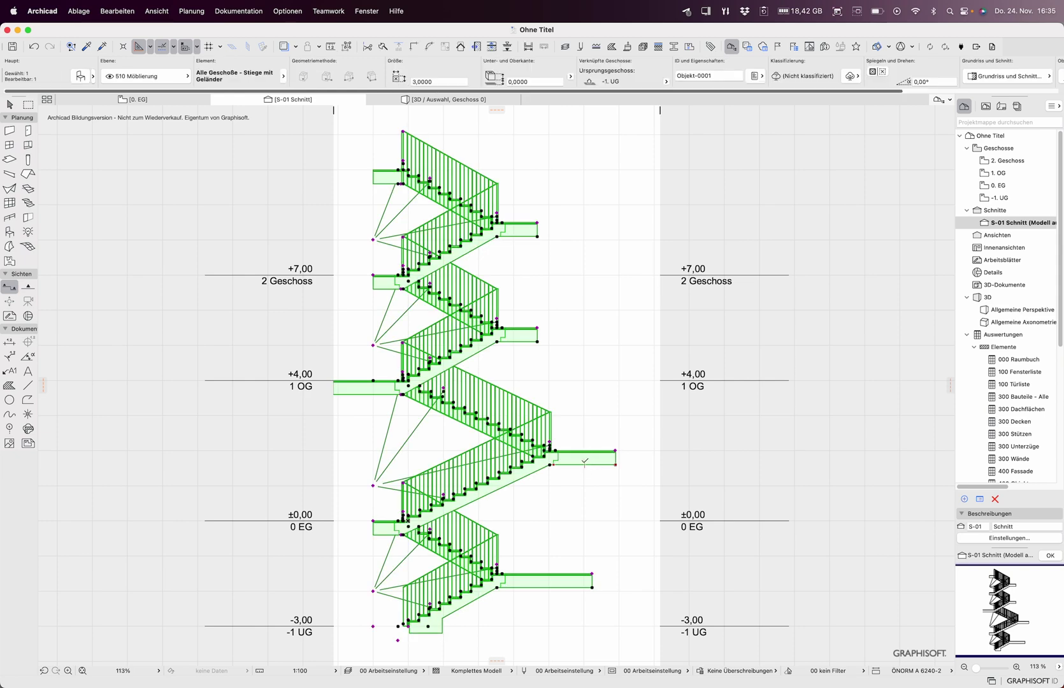
double_click(585, 460)
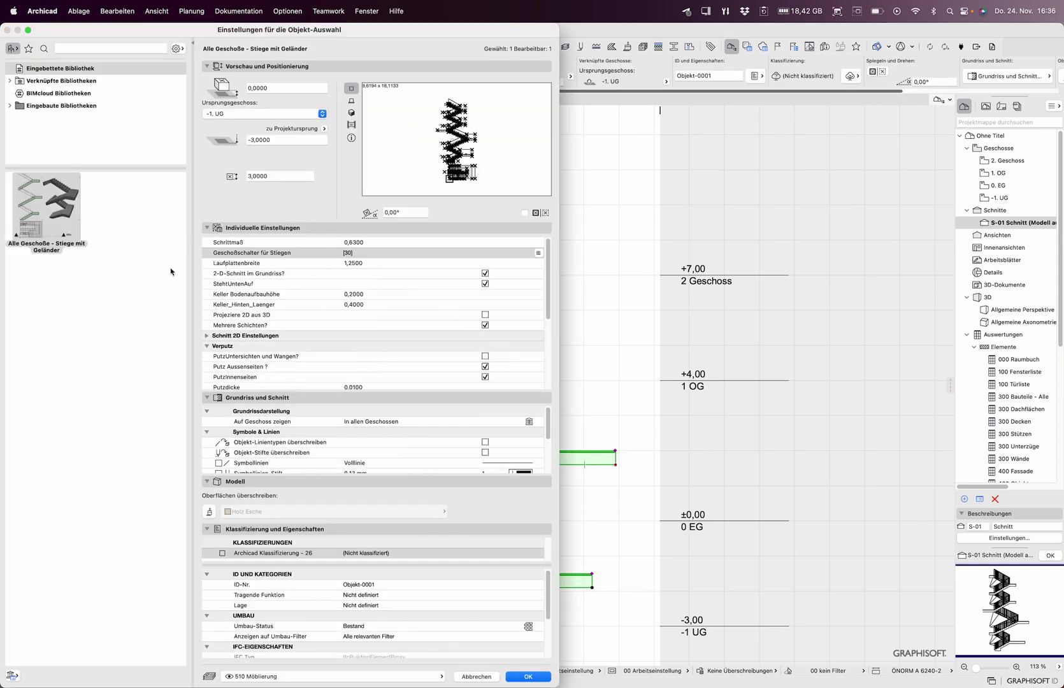
drag(550, 283, 565, 382)
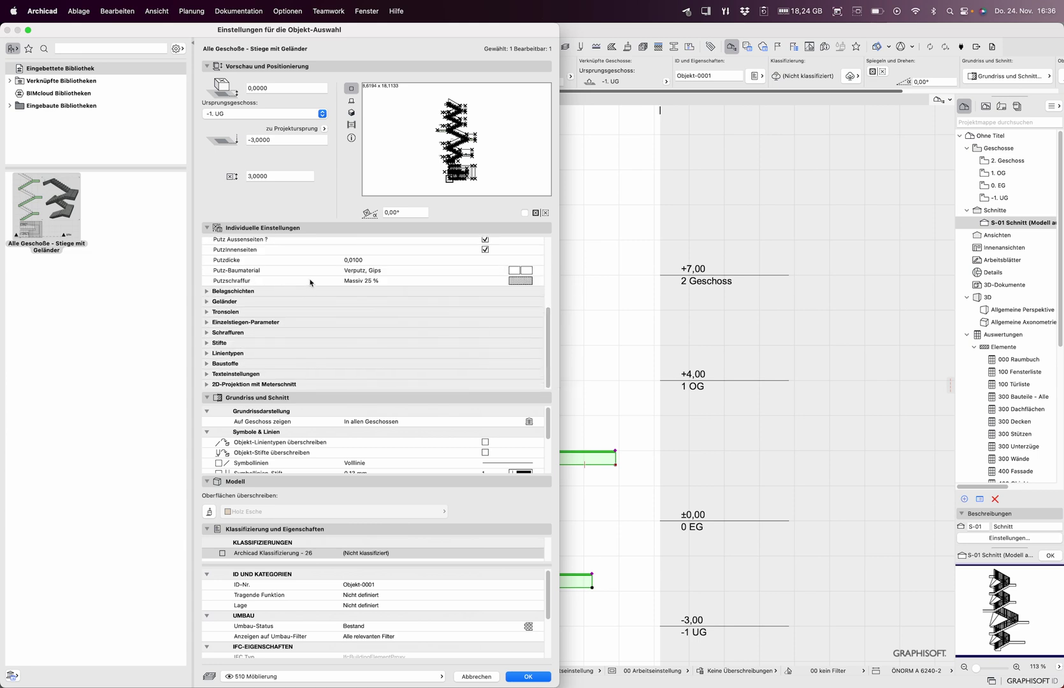
scroll(310, 282, up, 5)
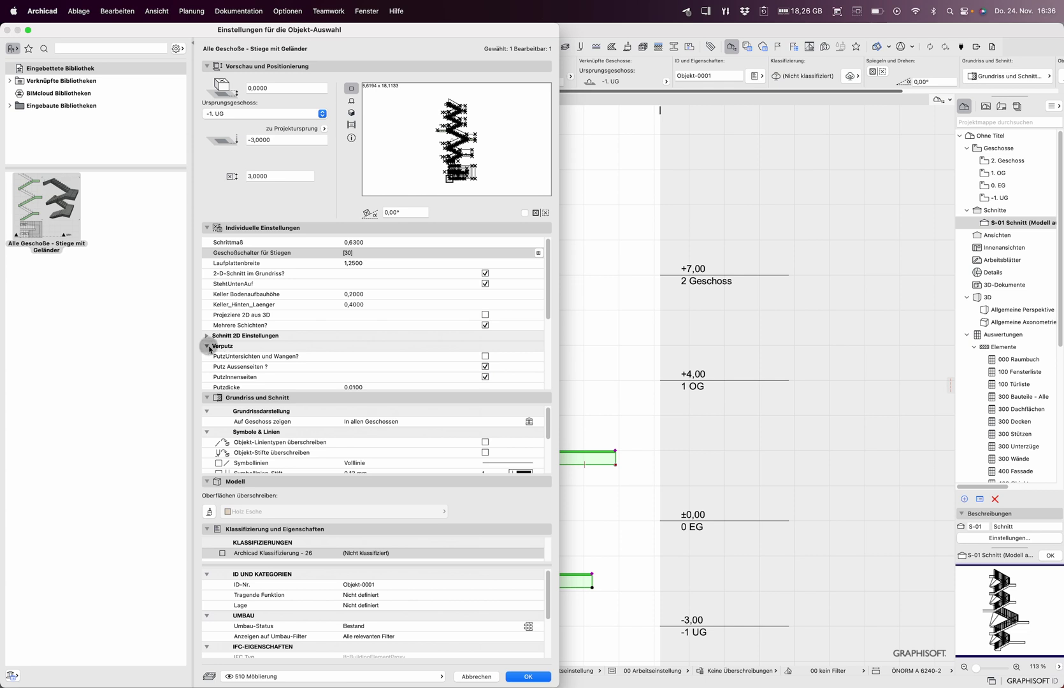
click(208, 346)
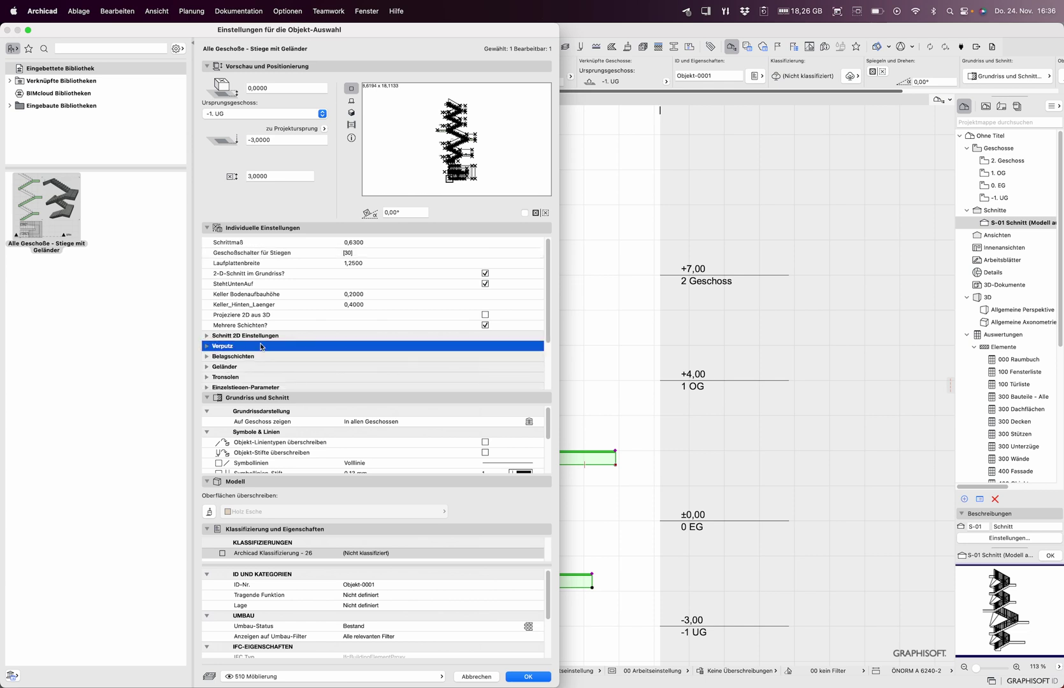
scroll(261, 343, down, 3)
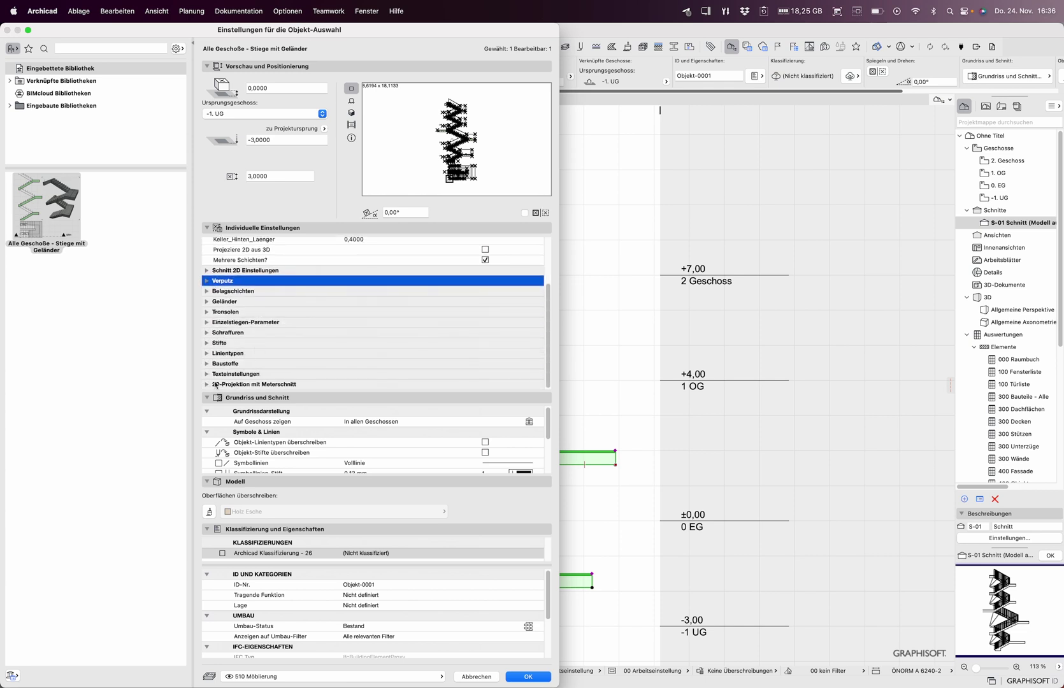
click(208, 363)
scroll(332, 362, down, 2)
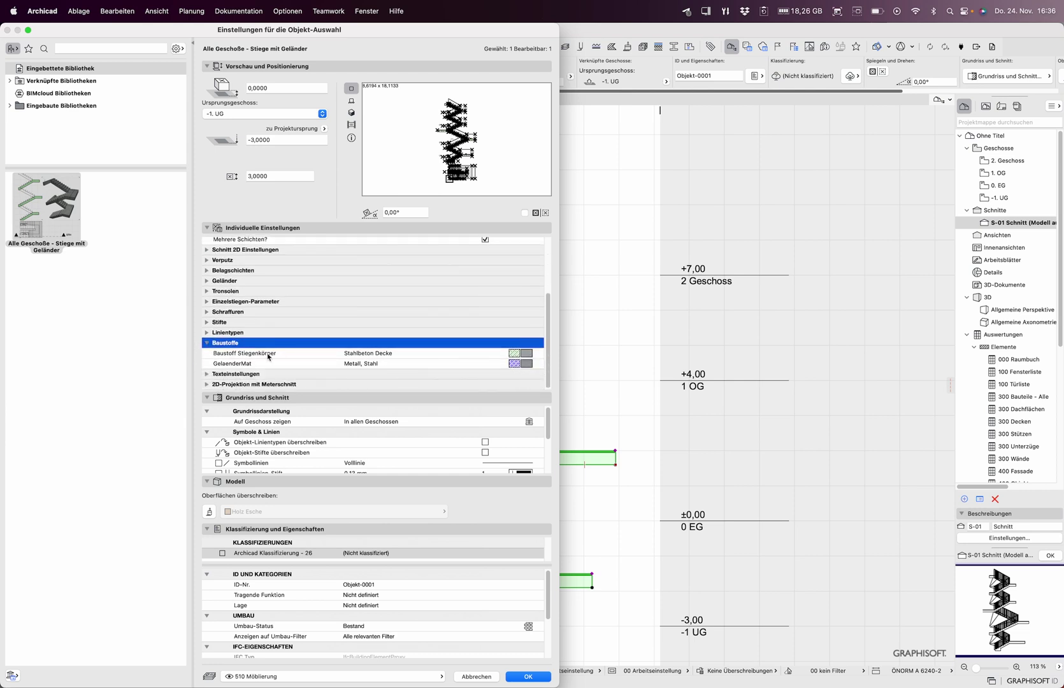
click(206, 344)
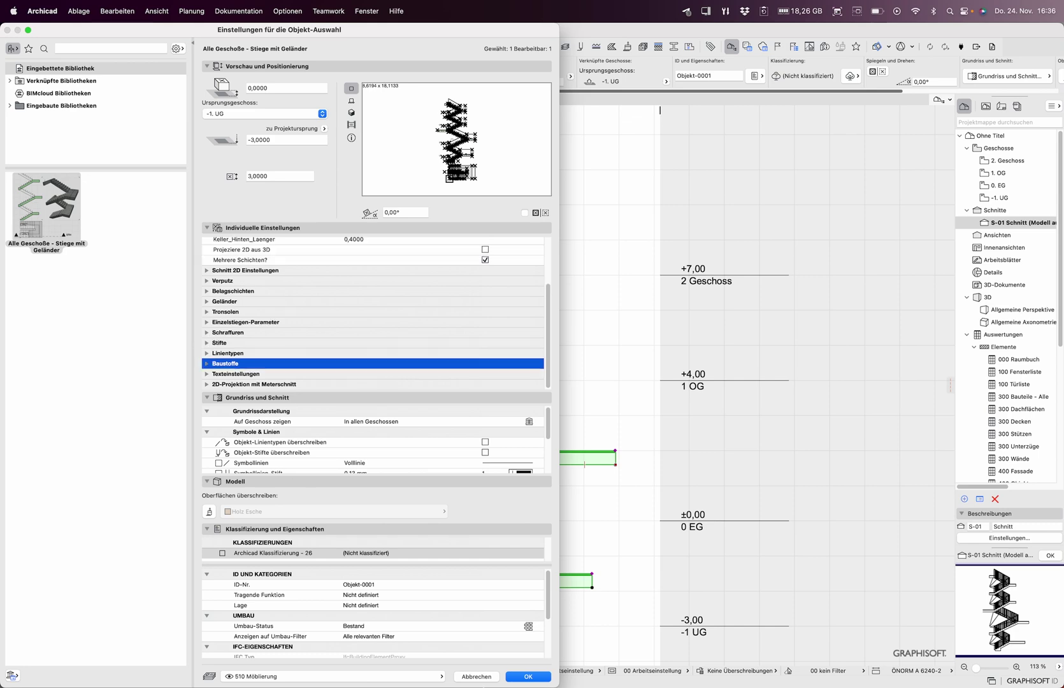
click(498, 679)
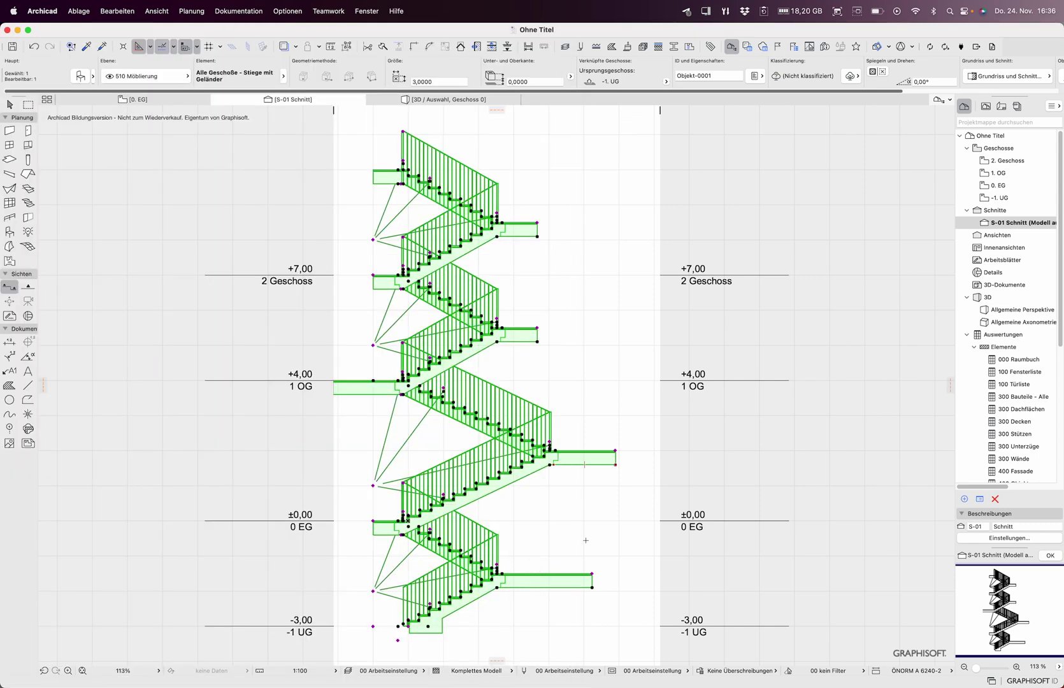